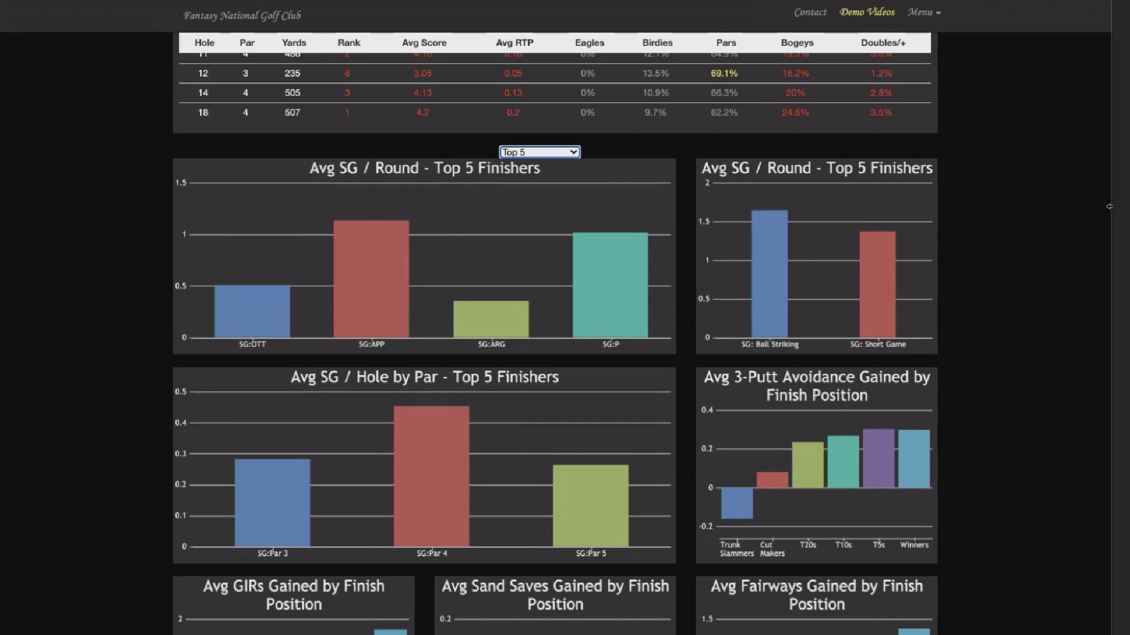
Examine the Sedgefield CC charts comparing GIR percentage with the average tour event and showing the distribution of single round scores
{"action": "scroll", "coordinate": [1109, 206], "scroll_direction": "down", "scroll_amount": 10}
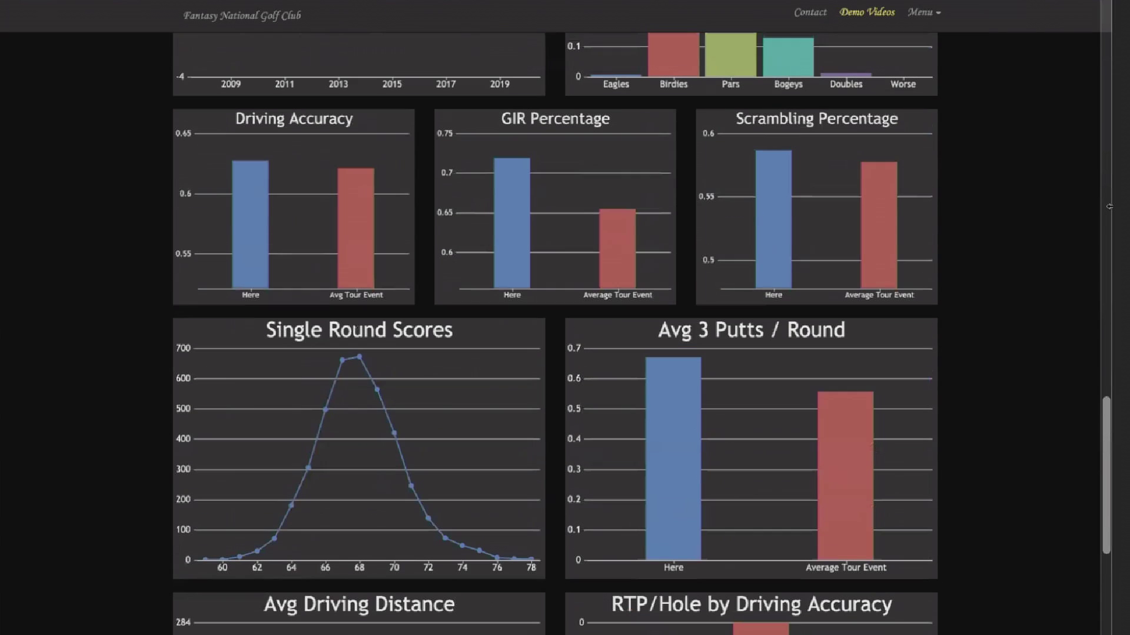
{"action": "mouse_move", "coordinate": [489, 210]}
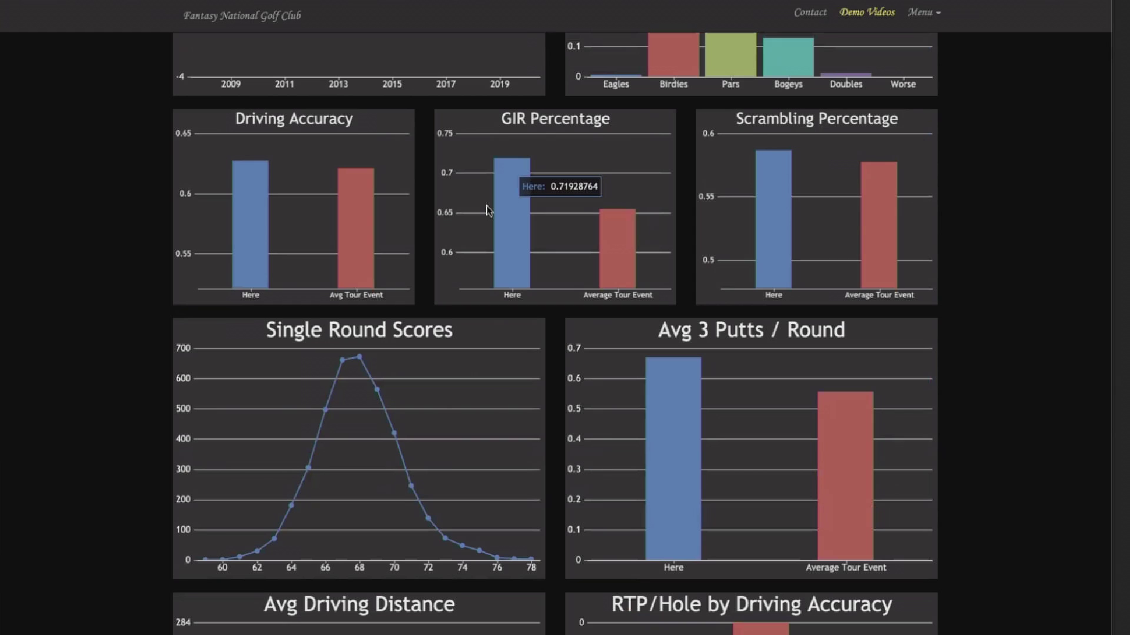
{"action": "mouse_move", "coordinate": [625, 238]}
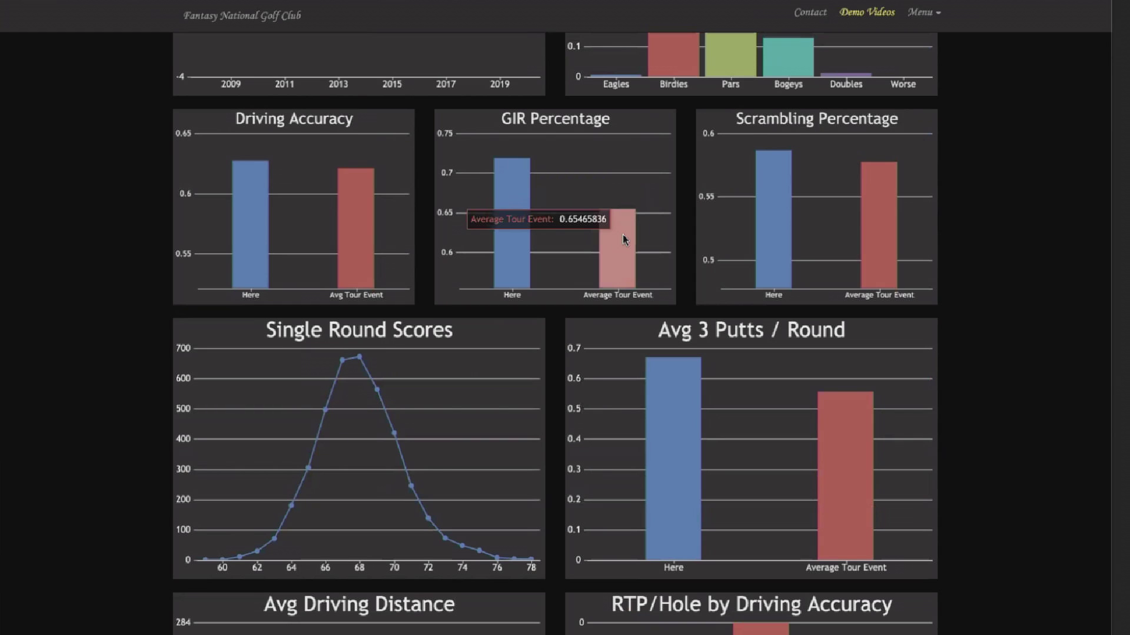
{"action": "scroll", "coordinate": [622, 234], "scroll_direction": "down", "scroll_amount": 2}
{"action": "mouse_move", "coordinate": [343, 278]}
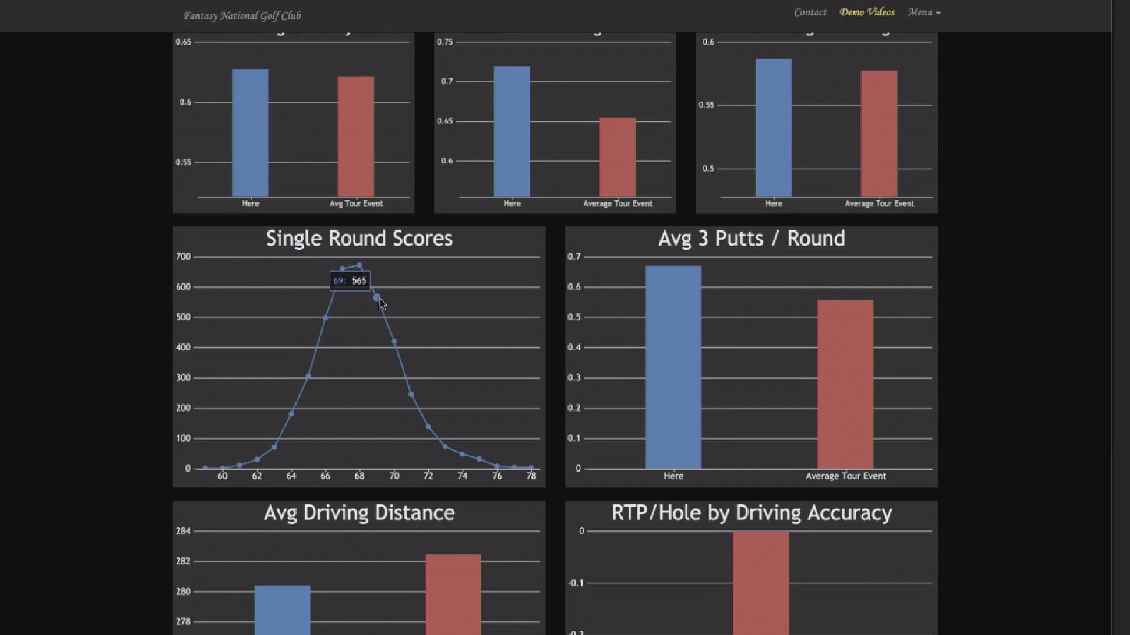
{"action": "mouse_move", "coordinate": [497, 466]}
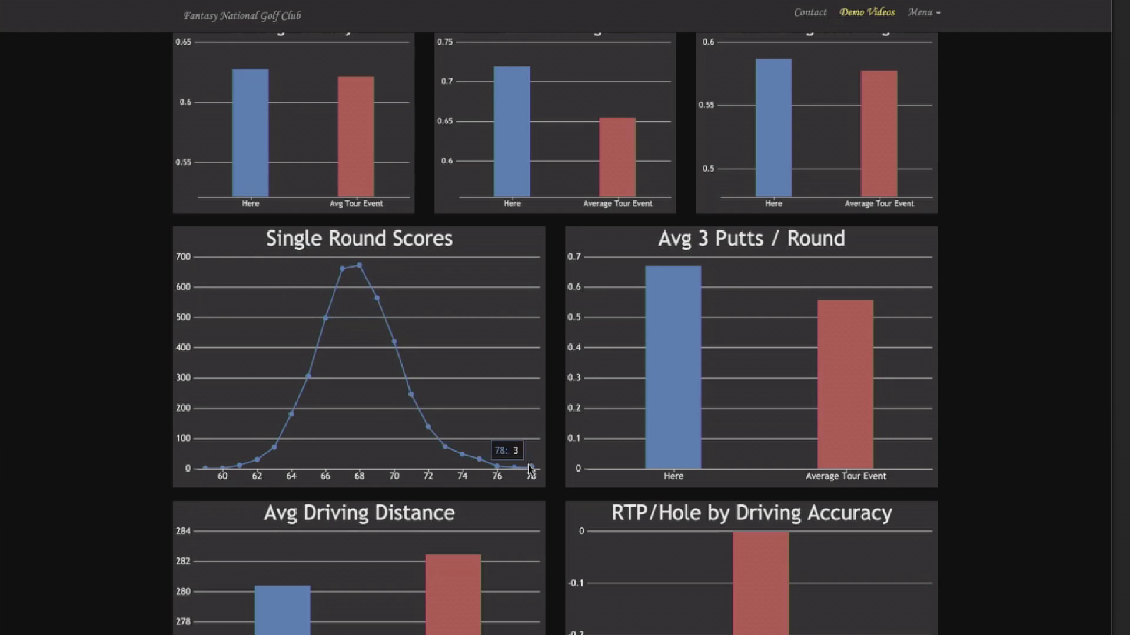
{"action": "mouse_move", "coordinate": [233, 467]}
Check the course's average driving distance and average GIR proximity to the hole in the lower charts
{"action": "scroll", "coordinate": [489, 441], "scroll_direction": "down", "scroll_amount": 7}
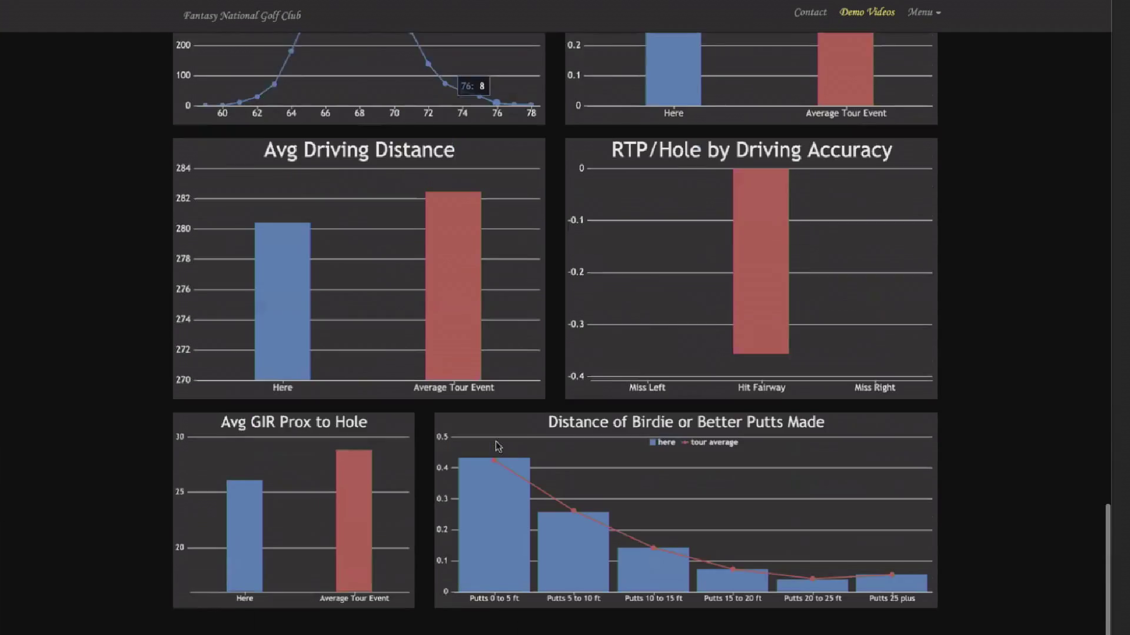
{"action": "scroll", "coordinate": [456, 356], "scroll_direction": "up", "scroll_amount": 1}
{"action": "mouse_move", "coordinate": [278, 269]}
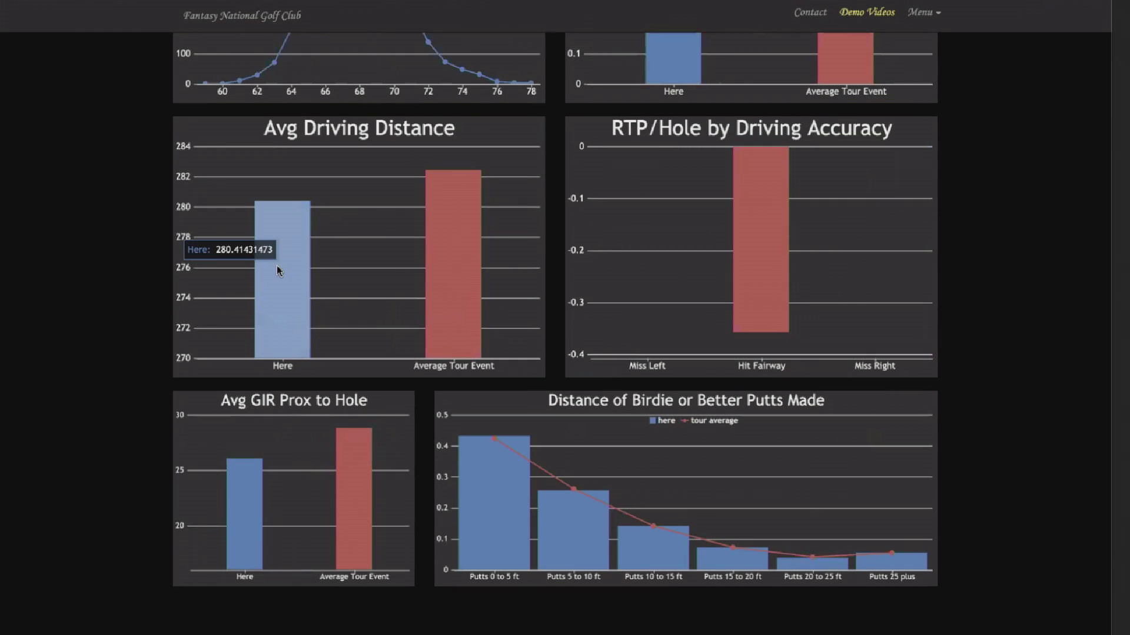
{"action": "mouse_move", "coordinate": [245, 491]}
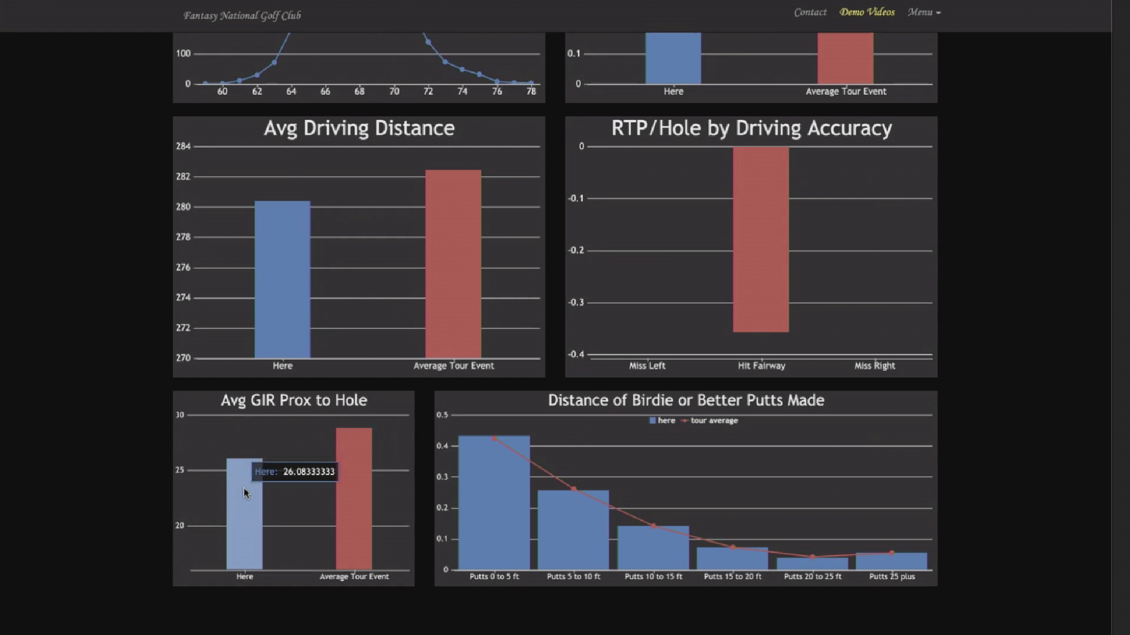
Return to the Wyndham field history and sort the players by highest SG:T, then by best 2020 finish
{"action": "scroll", "coordinate": [580, 462], "scroll_direction": "up", "scroll_amount": 20}
{"action": "scroll", "coordinate": [580, 463], "scroll_direction": "up", "scroll_amount": 8}
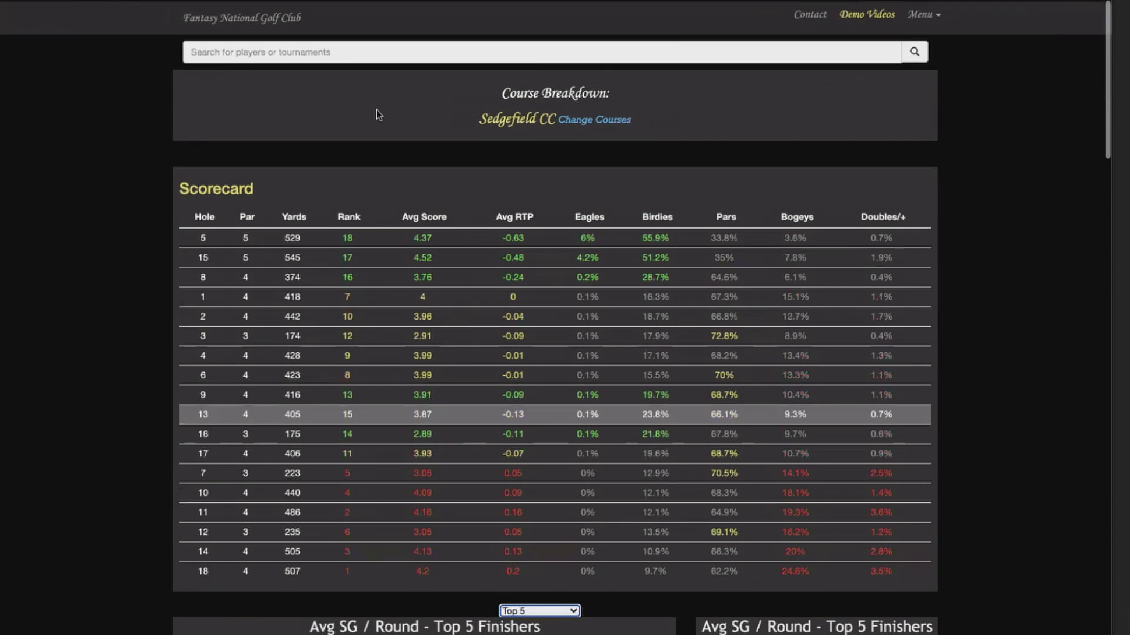
{"action": "key", "text": "alt+Left"}
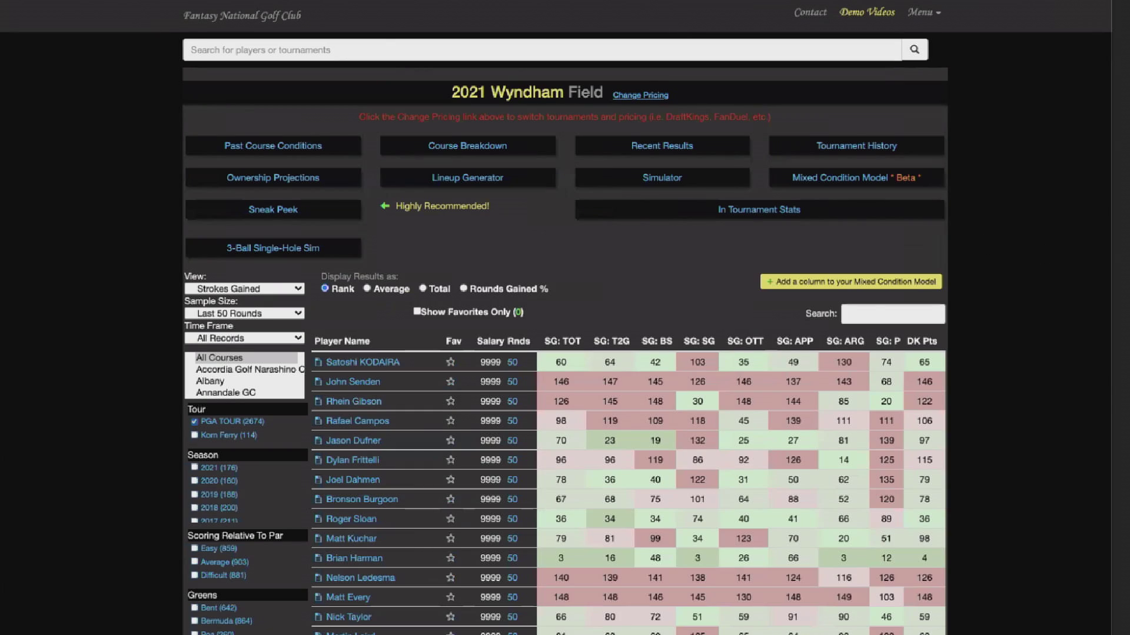
{"action": "key", "text": "alt+Left"}
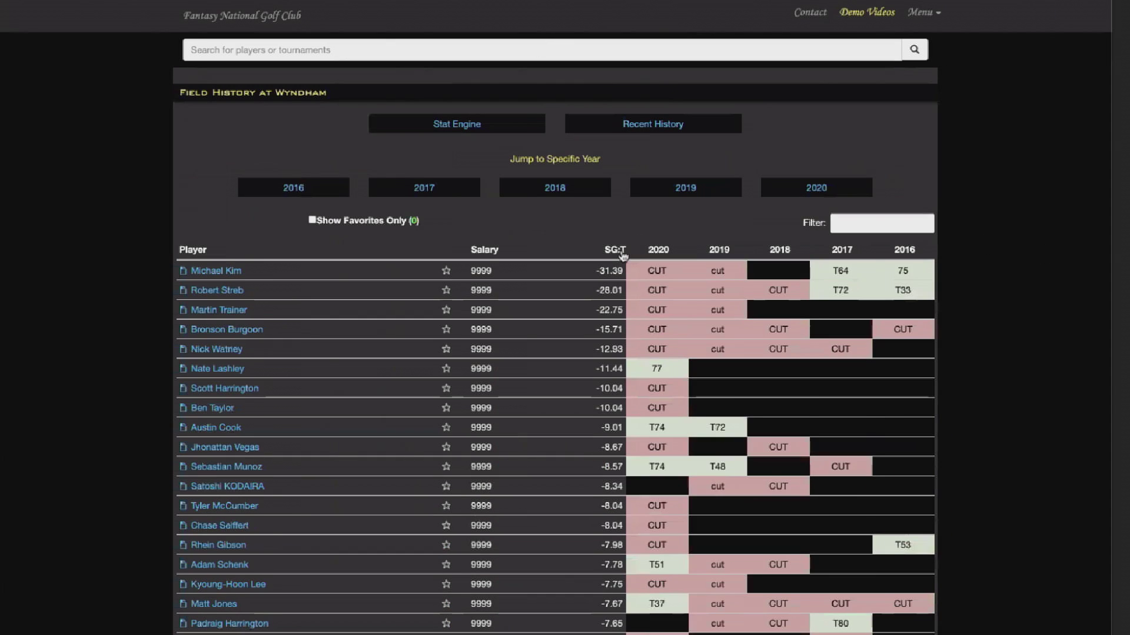
{"action": "left_click", "coordinate": [619, 250]}
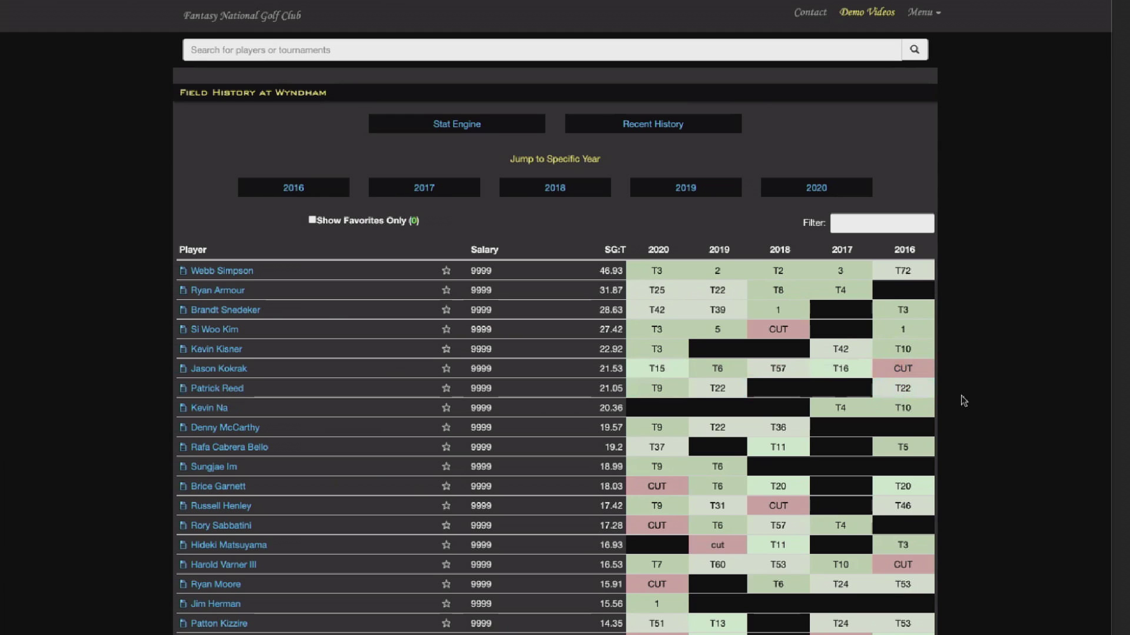
{"action": "left_click", "coordinate": [658, 250]}
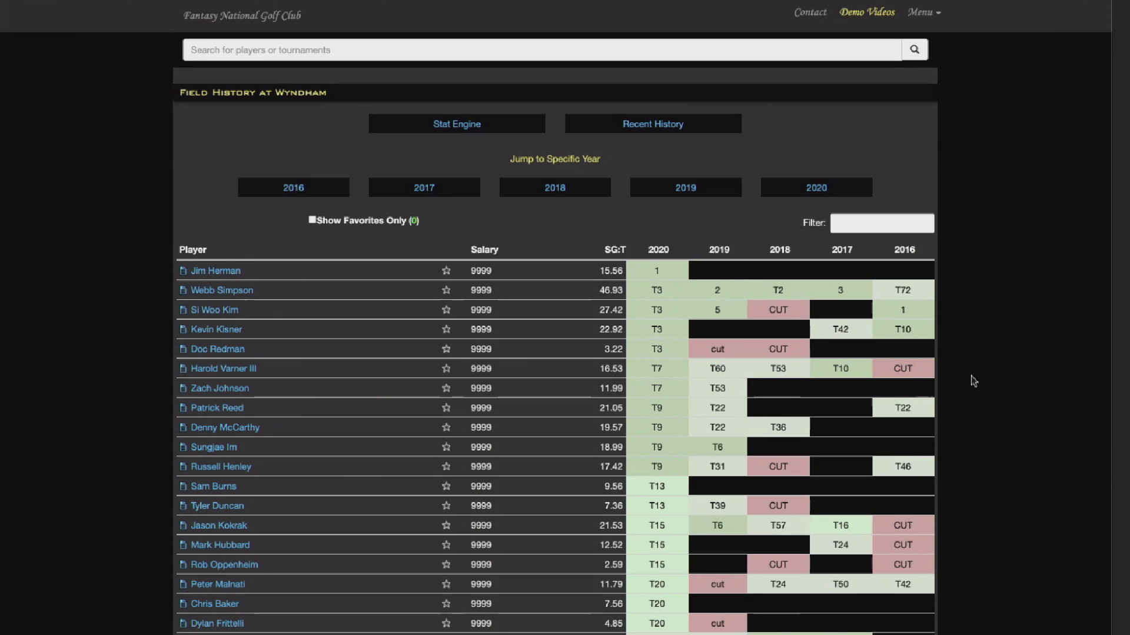
Open Harold Varner III's player page separately from the field history and filter his tournament results by "wy"
{"action": "right_click", "coordinate": [224, 368]}
{"action": "left_click", "coordinate": [253, 466]}
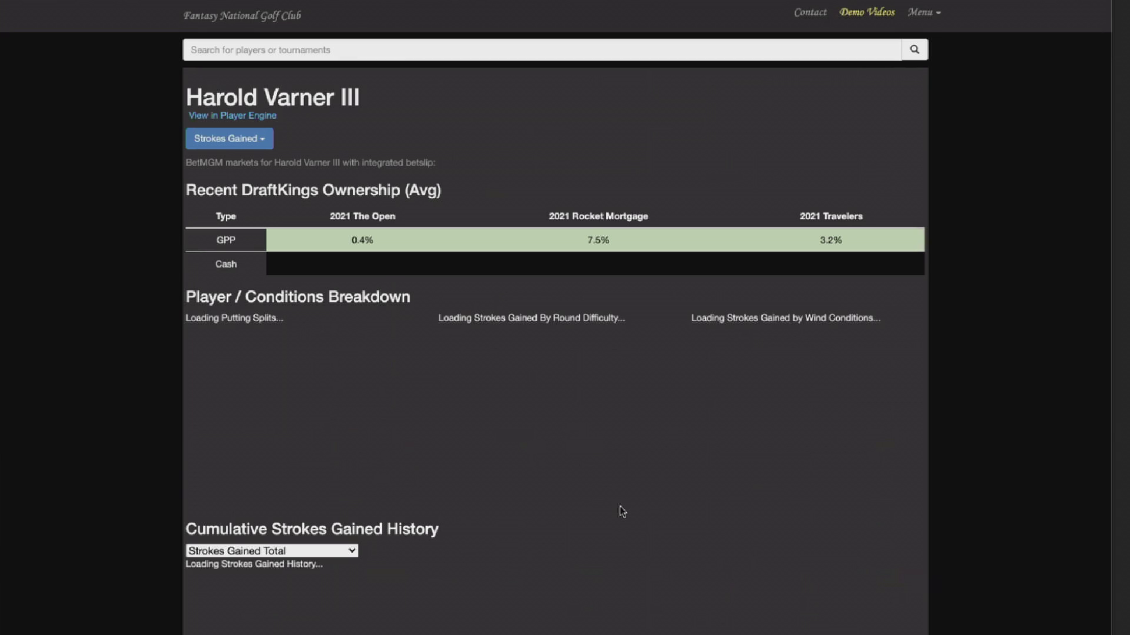
{"action": "scroll", "coordinate": [618, 512], "scroll_direction": "down", "scroll_amount": 8}
{"action": "scroll", "coordinate": [621, 510], "scroll_direction": "down", "scroll_amount": 4}
{"action": "left_click", "coordinate": [871, 232]}
{"action": "type", "text": "wy"}
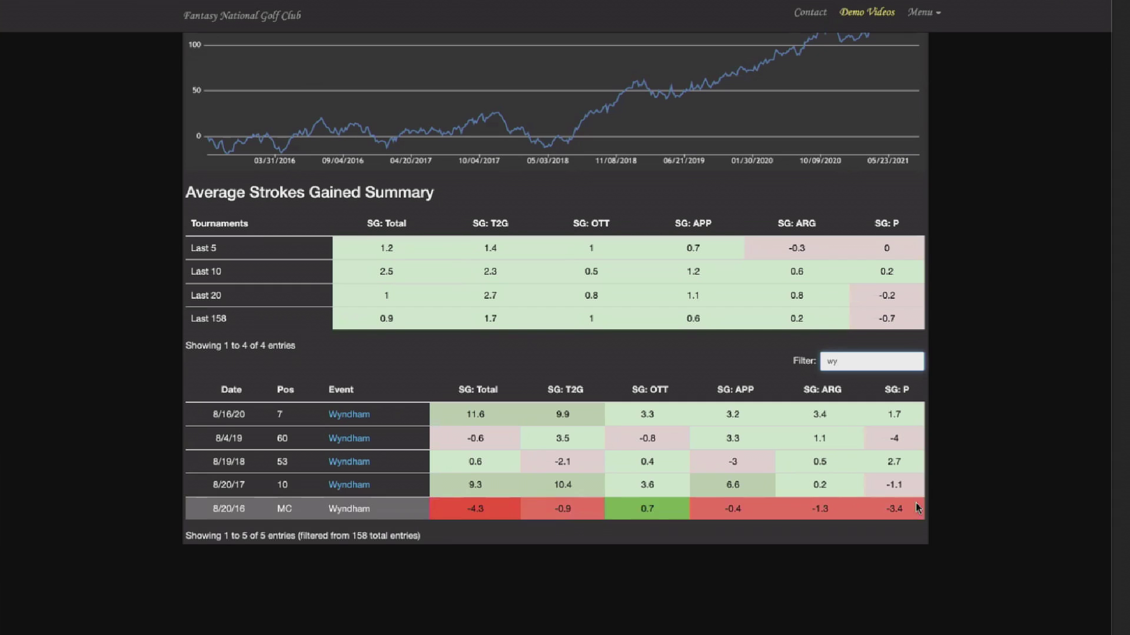
Filter Harold Varner III's tournament results by "herit" to review his RBC Heritage finishes
{"action": "double_click", "coordinate": [886, 359]}
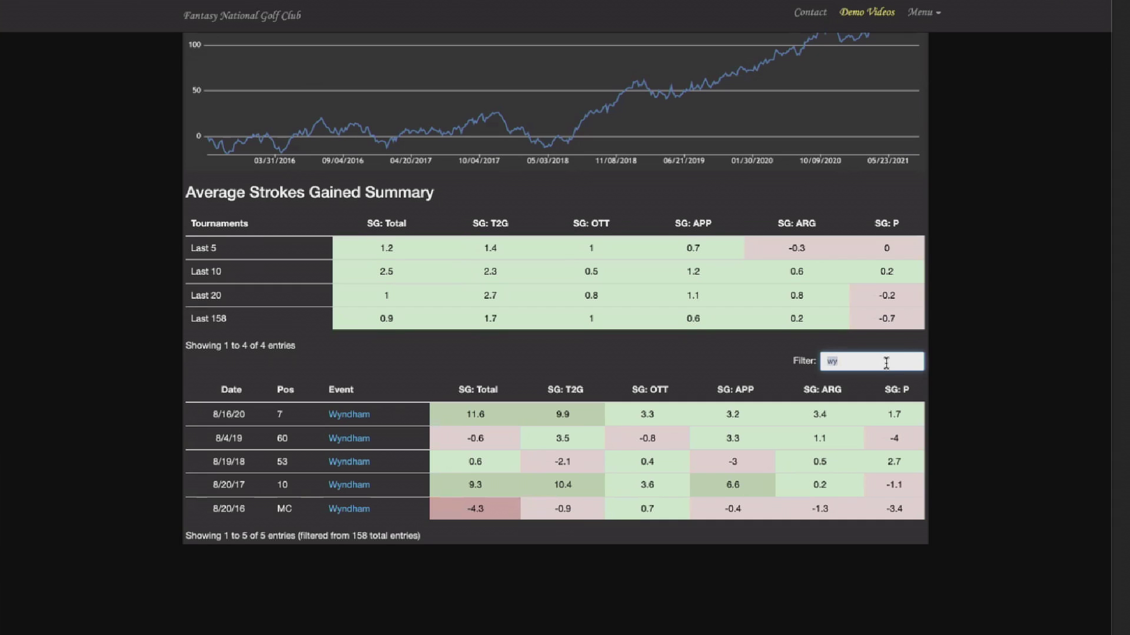
{"action": "type", "text": "her"}
{"action": "scroll", "coordinate": [888, 371], "scroll_direction": "down", "scroll_amount": 2}
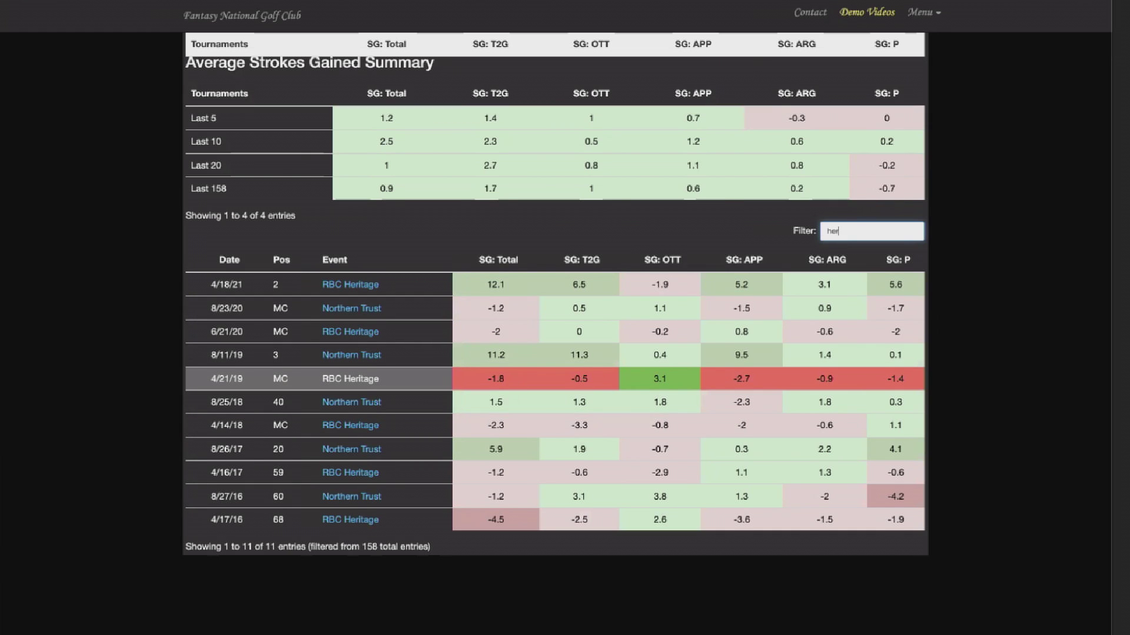
{"action": "type", "text": "it"}
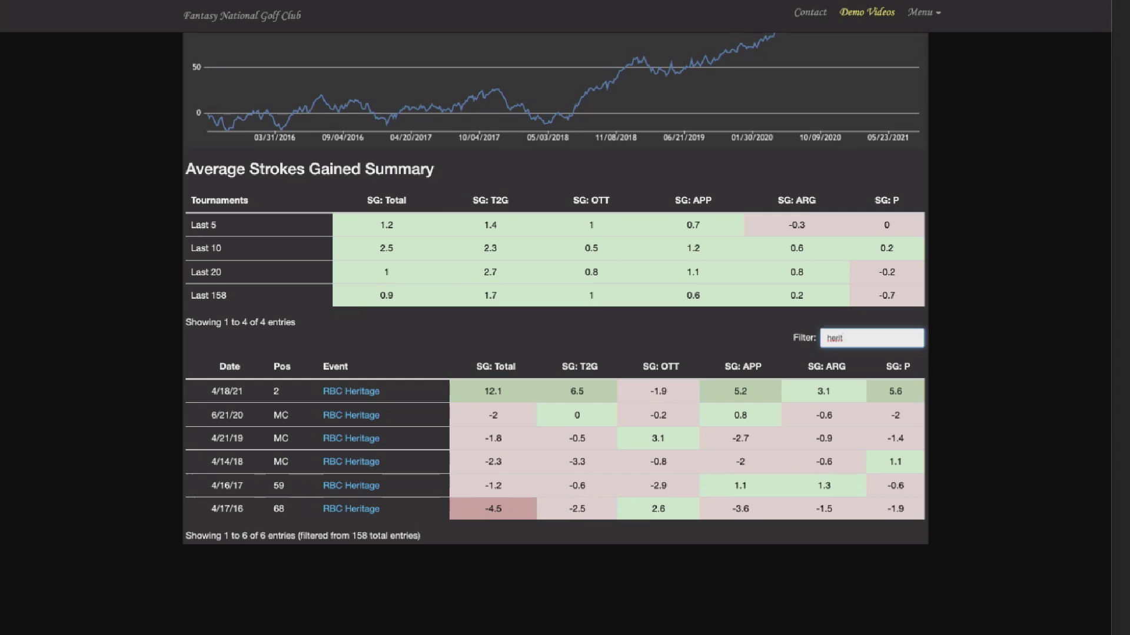
Replace the filter on Varner's tournament results with "sony" to review his Sony finishes
{"action": "key", "text": "BackSpace"}
{"action": "key", "text": "BackSpace"}
{"action": "key", "text": "BackSpace"}
{"action": "key", "text": "BackSpace"}
{"action": "key", "text": "BackSpace"}
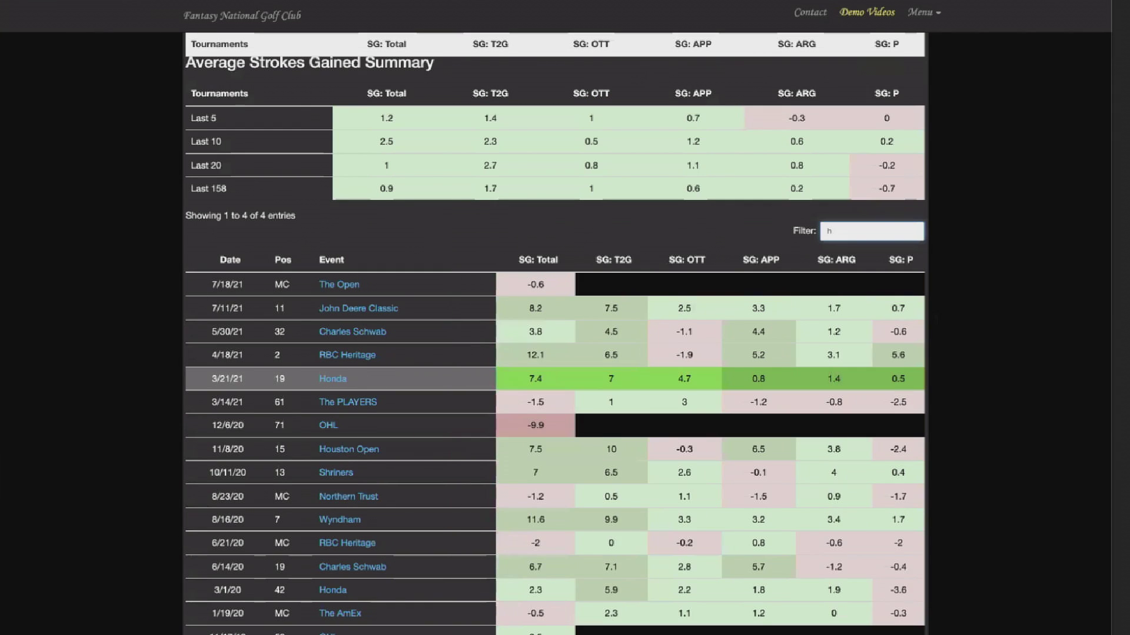
{"action": "type", "text": "sony"}
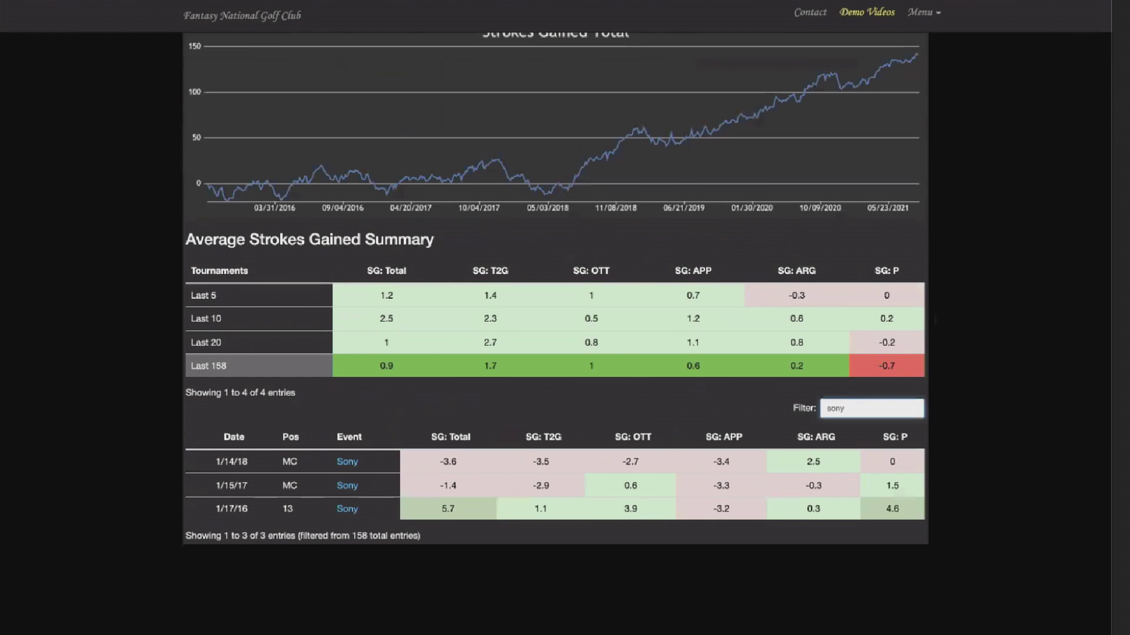
Filter Varner's tournament results by "tpc", then by "player" to review his finishes at The PLAYERS
{"action": "key", "text": "ctrl+a"}
{"action": "type", "text": "tpc"}
{"action": "key", "text": "ctrl+a"}
{"action": "type", "text": "player"}
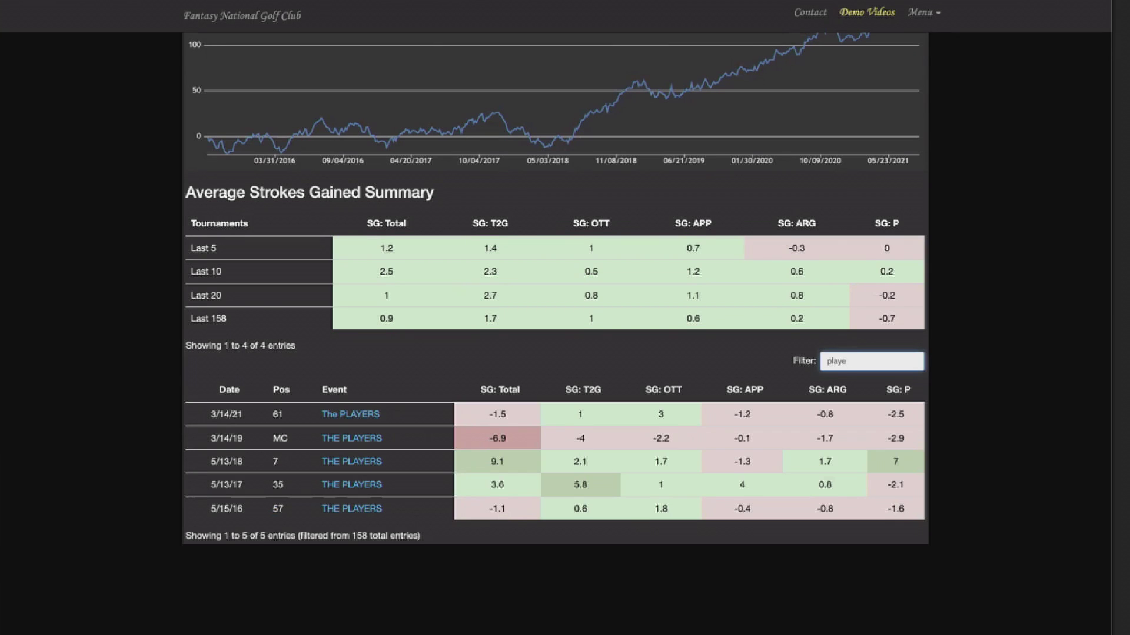
Clear the filter on Varner's results so that all his tournaments are listed
{"action": "key", "text": "BackSpace"}
{"action": "key", "text": "BackSpace"}
{"action": "key", "text": "BackSpace"}
{"action": "key", "text": "BackSpace"}
{"action": "key", "text": "BackSpace"}
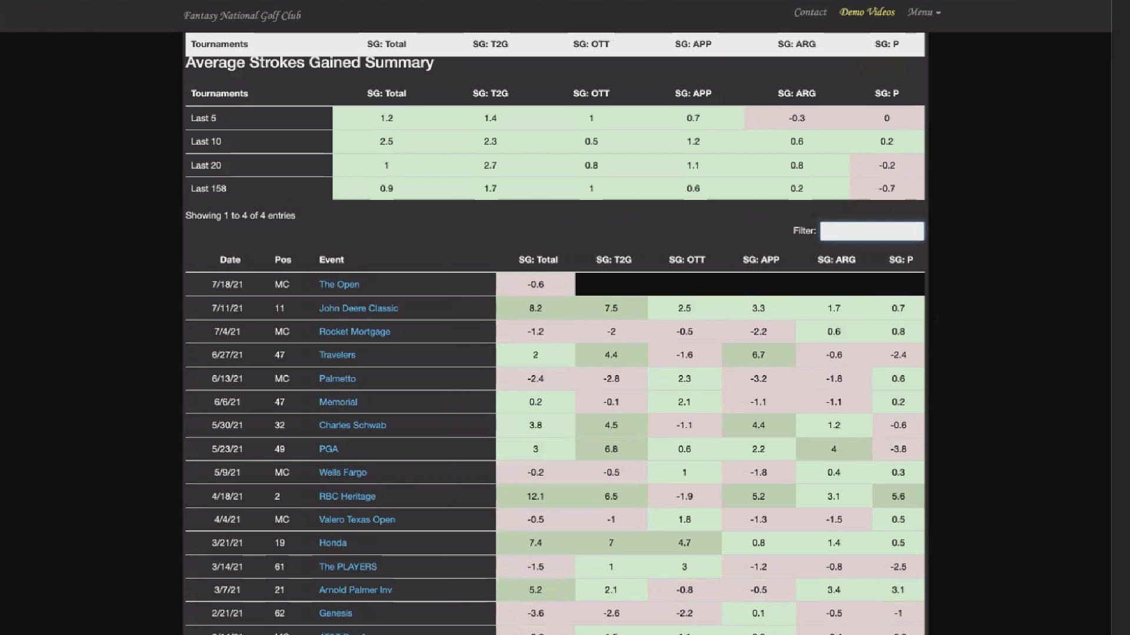
Go back to the Wyndham field history and examine the players' 2016 to 2020 finishes down the list
{"action": "key", "text": "alt+Left"}
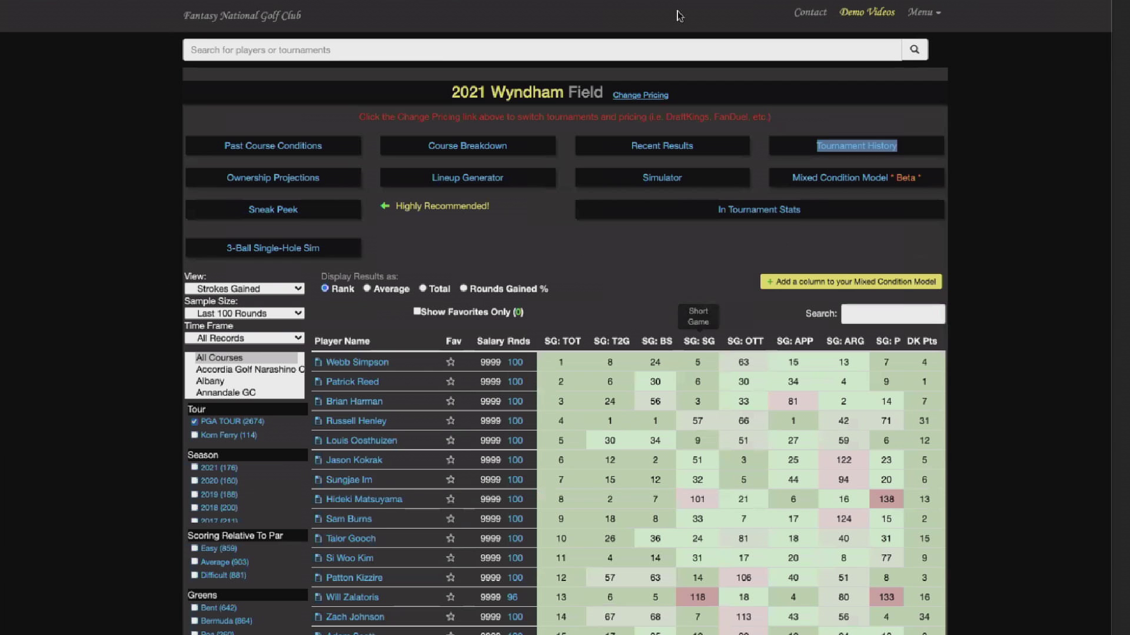
{"action": "key", "text": "alt+Right"}
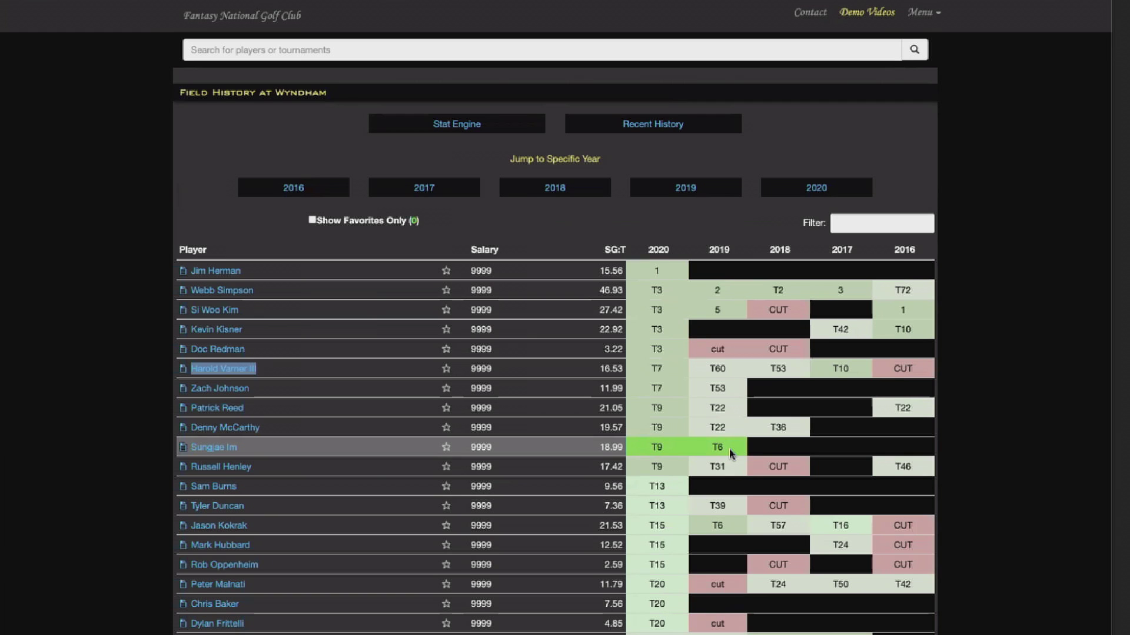
{"action": "scroll", "coordinate": [729, 447], "scroll_direction": "down", "scroll_amount": 1}
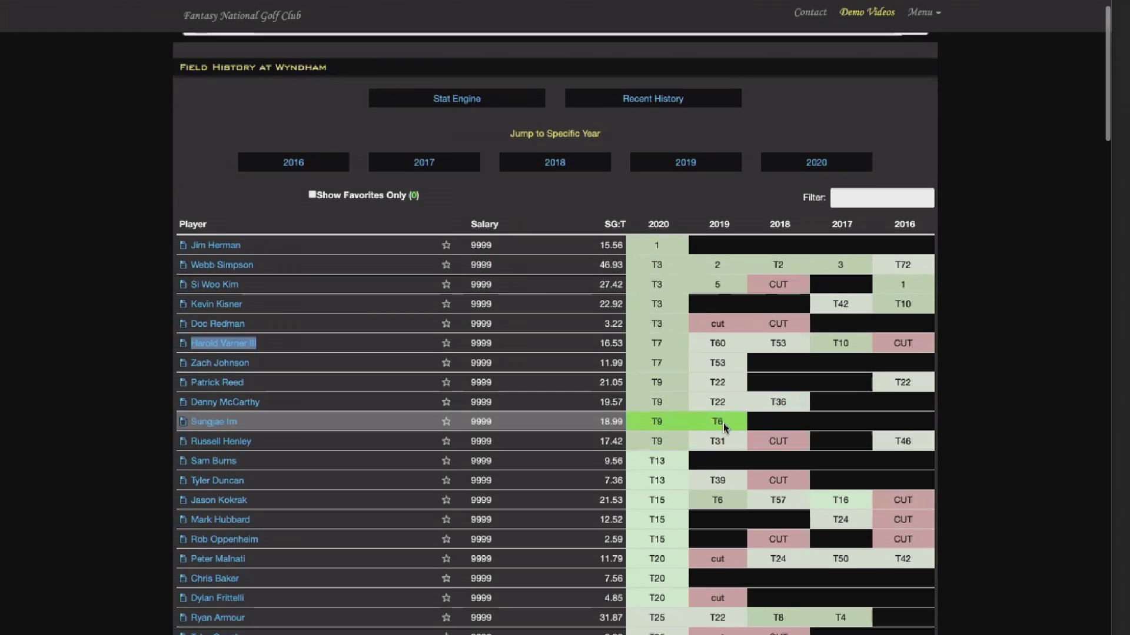
{"action": "scroll", "coordinate": [725, 426], "scroll_direction": "down", "scroll_amount": 3}
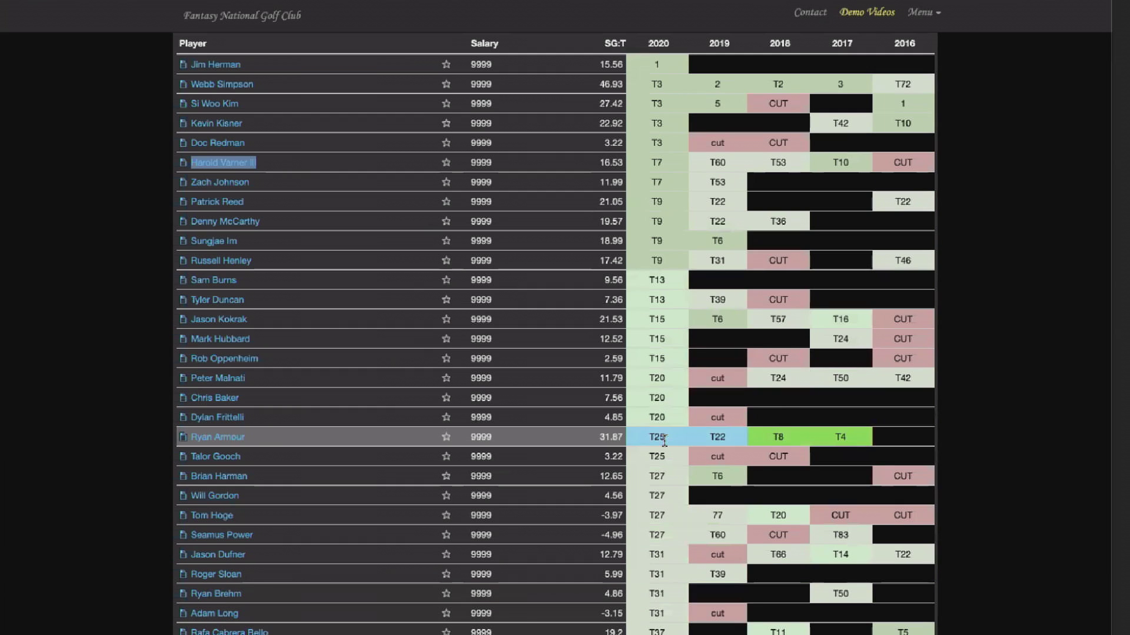
{"action": "scroll", "coordinate": [820, 445], "scroll_direction": "down", "scroll_amount": 1}
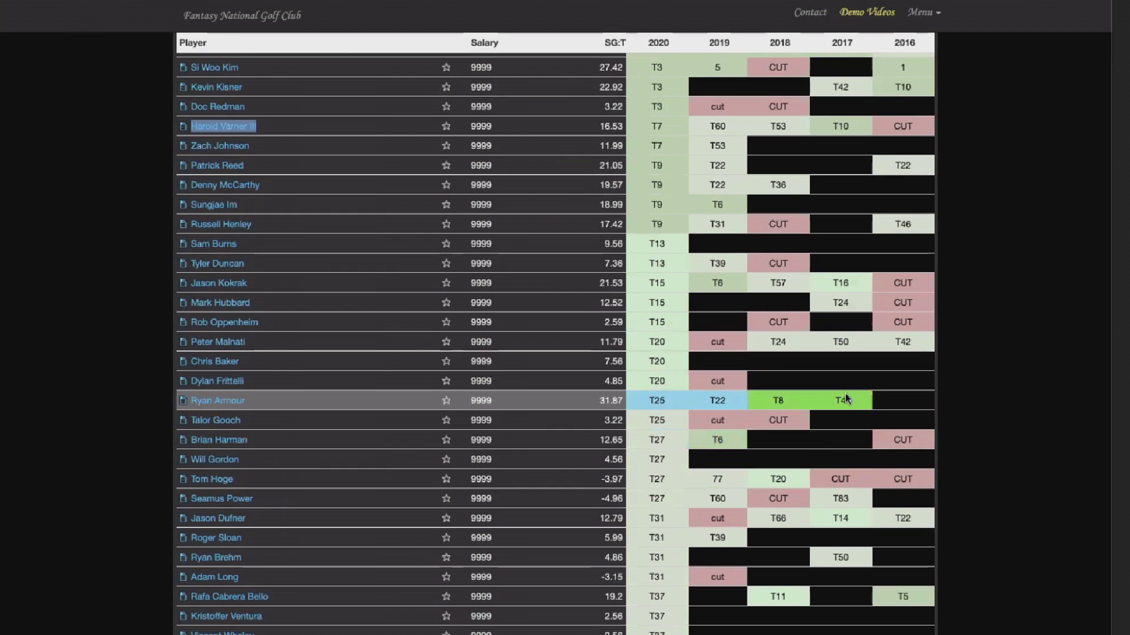
{"action": "scroll", "coordinate": [846, 399], "scroll_direction": "down", "scroll_amount": 4}
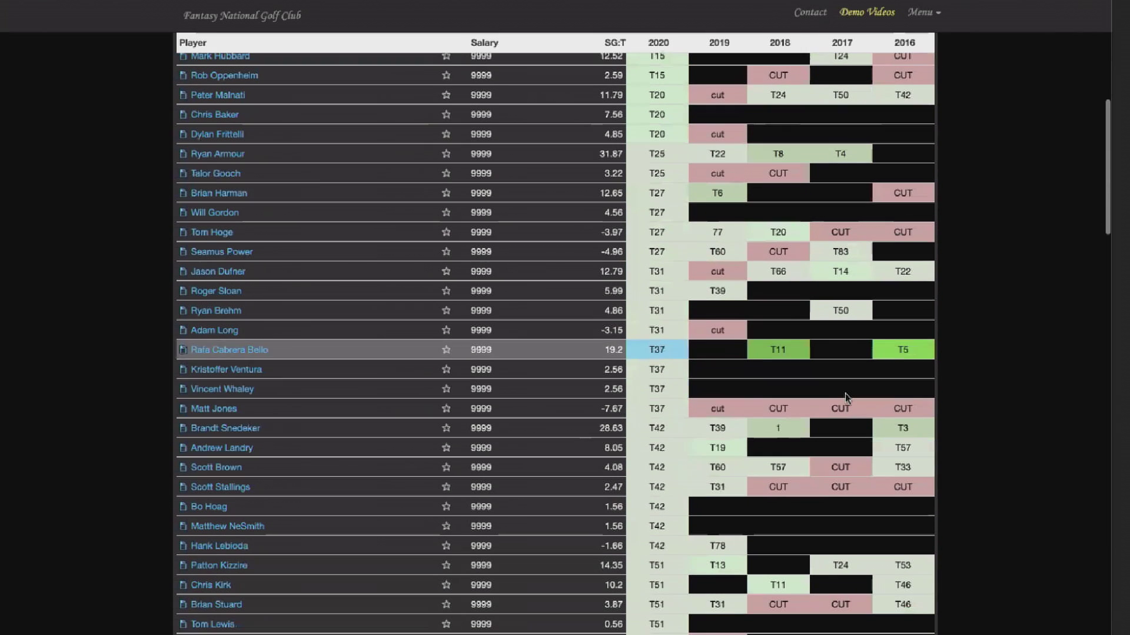
{"action": "scroll", "coordinate": [842, 431], "scroll_direction": "down", "scroll_amount": 4}
{"action": "scroll", "coordinate": [842, 434], "scroll_direction": "down", "scroll_amount": 3}
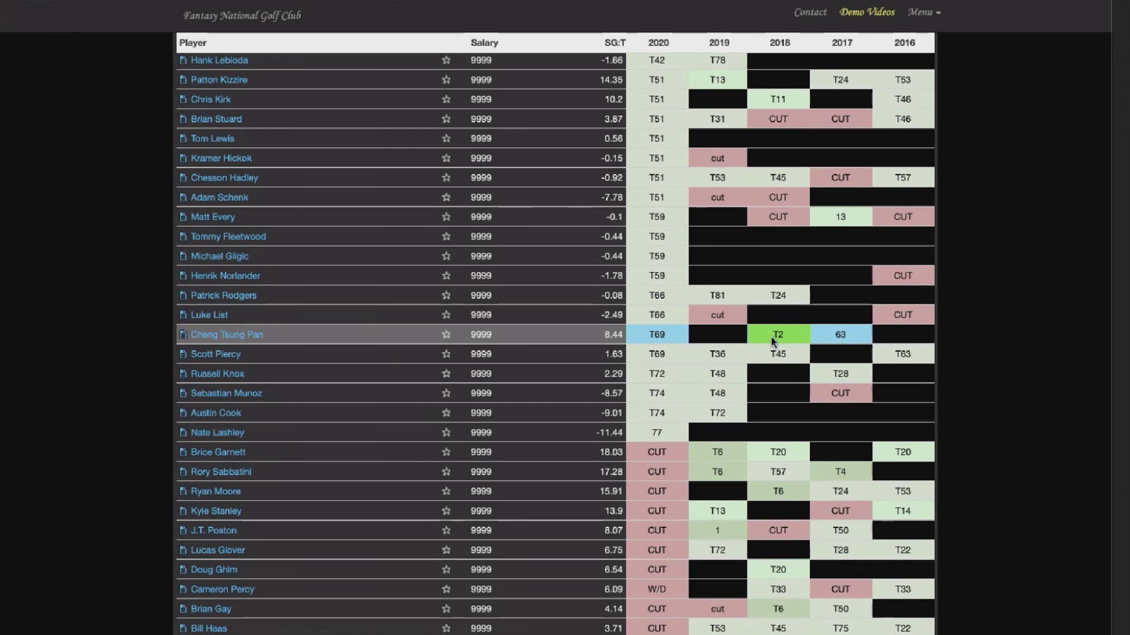
{"action": "scroll", "coordinate": [776, 453], "scroll_direction": "up", "scroll_amount": 15}
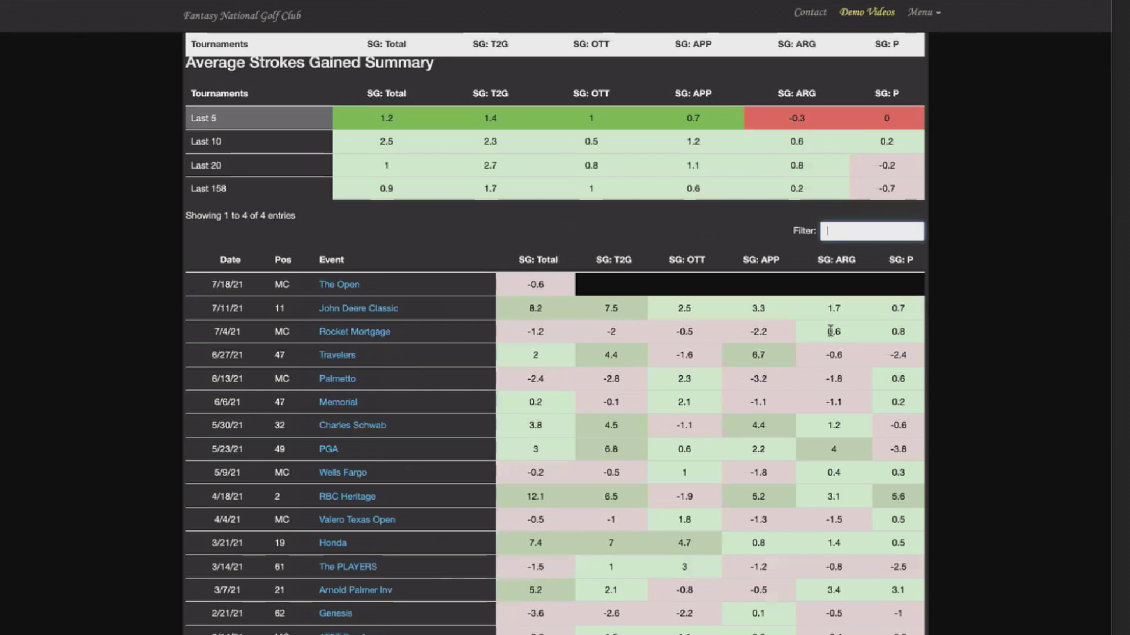
Filter Varner's tournament results by "heri" and open the 2021 RBC Heritage event page
{"action": "type", "text": "her"}
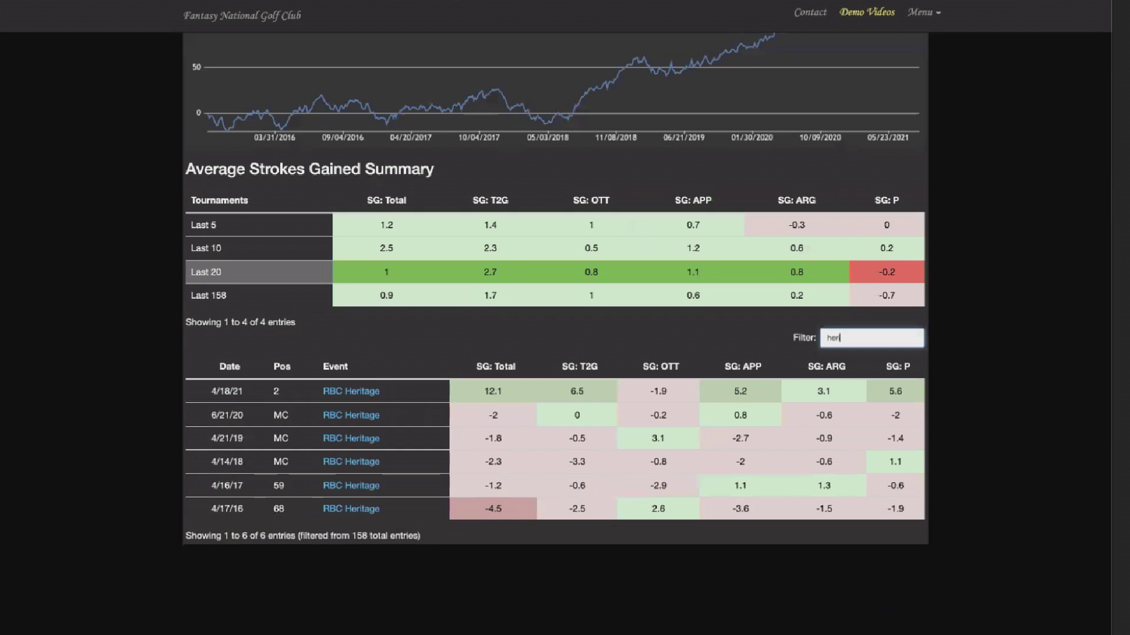
{"action": "type", "text": "i"}
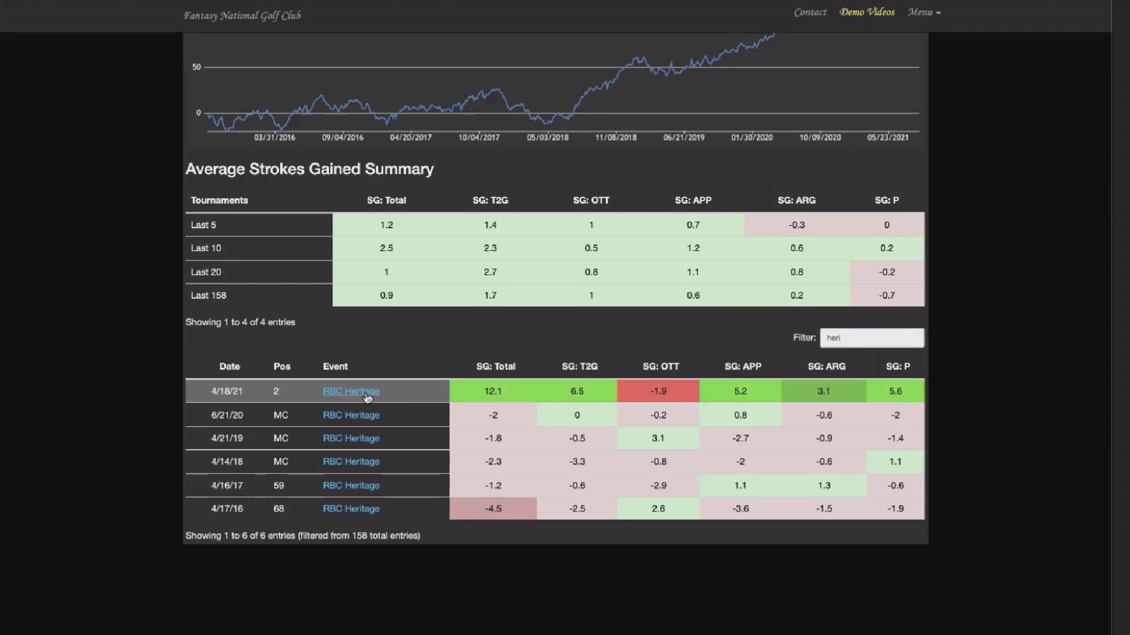
{"action": "left_click", "coordinate": [351, 391]}
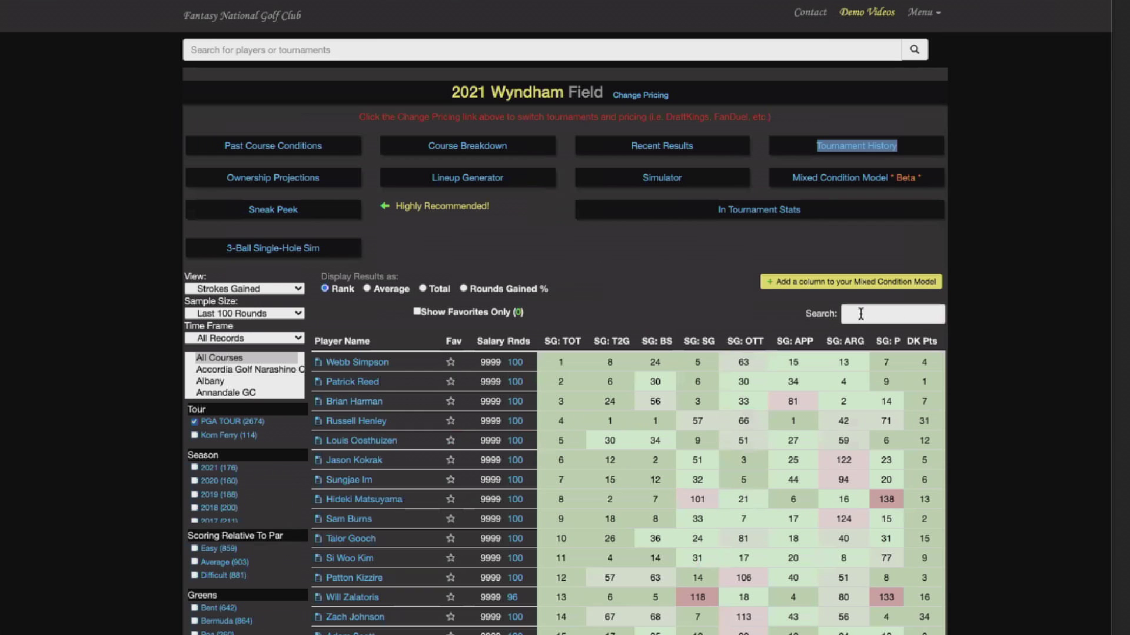
Search the 2021 Wyndham field for "cink", then start clearing the search
{"action": "type", "text": "cink"}
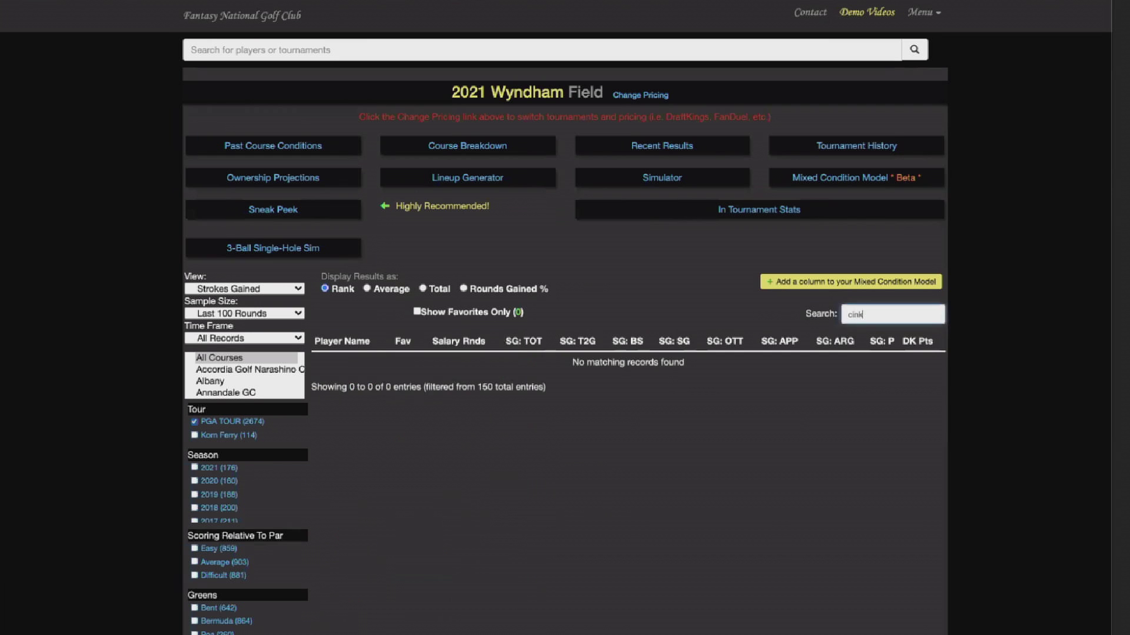
{"action": "key", "text": "BackSpace"}
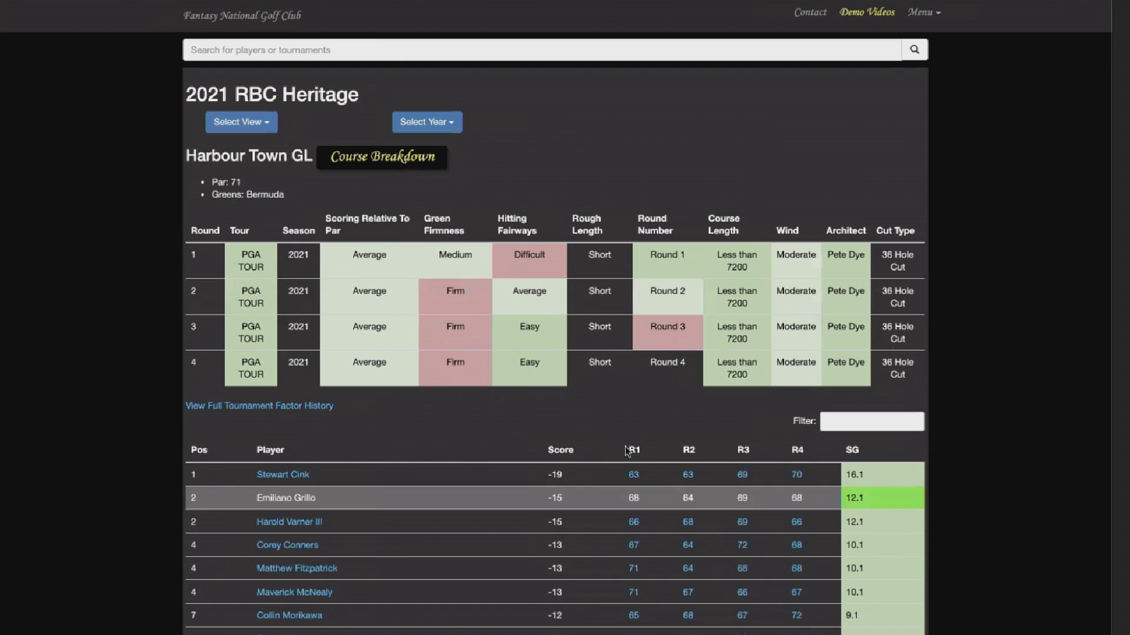
Examine the 2021 RBC Heritage leaderboard down through the players tied for 25th
{"action": "scroll", "coordinate": [626, 451], "scroll_direction": "down", "scroll_amount": 3}
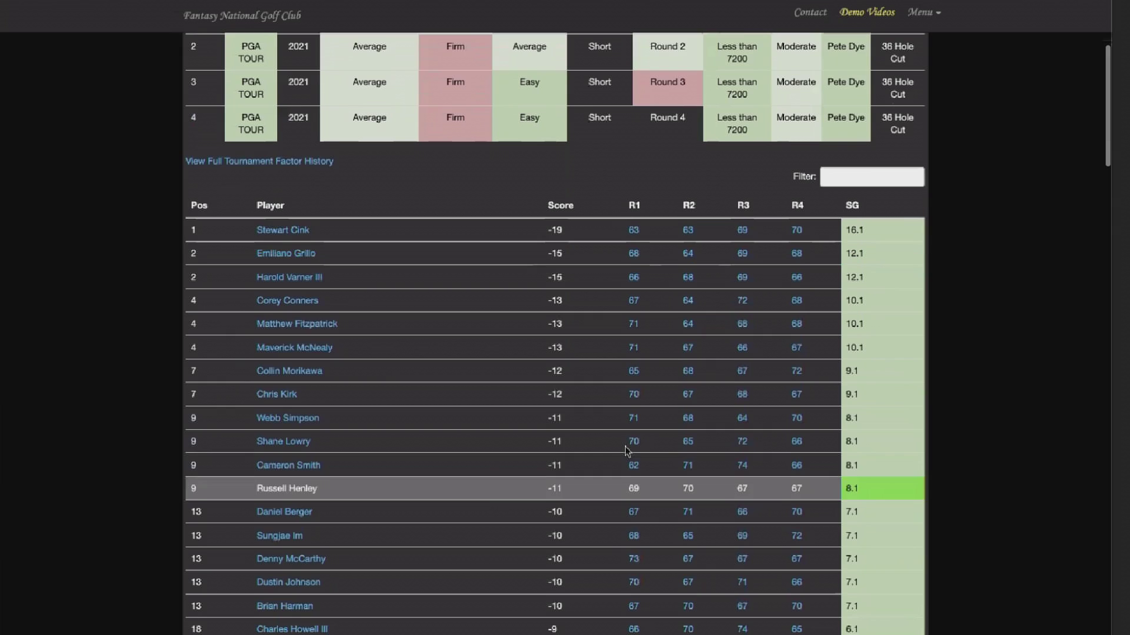
{"action": "scroll", "coordinate": [627, 451], "scroll_direction": "down", "scroll_amount": 1}
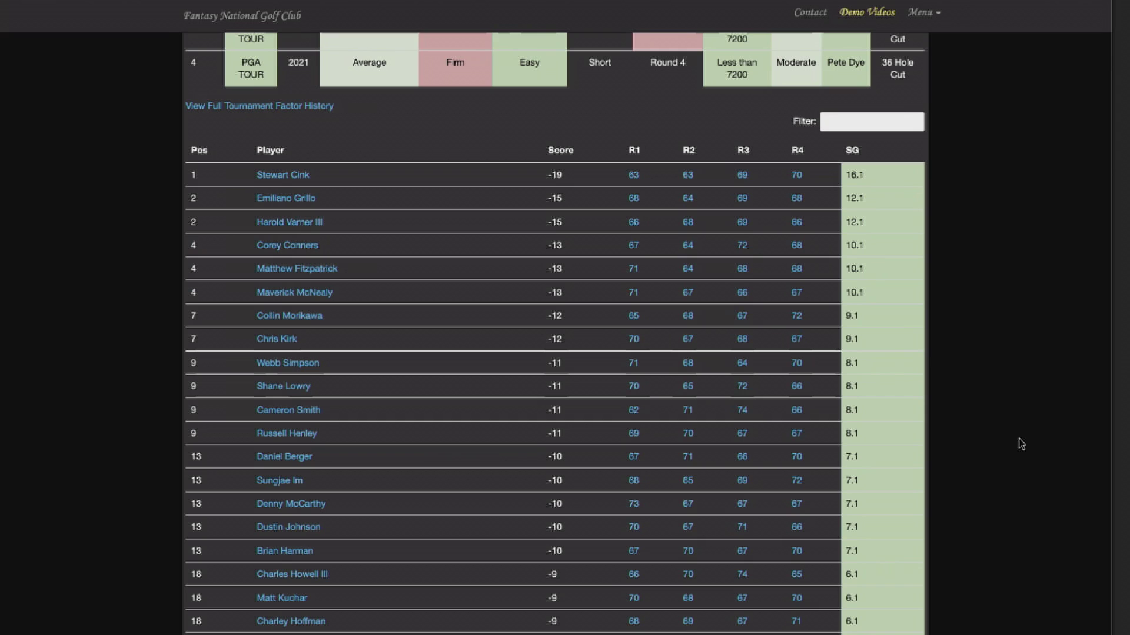
{"action": "scroll", "coordinate": [1021, 444], "scroll_direction": "down", "scroll_amount": 3}
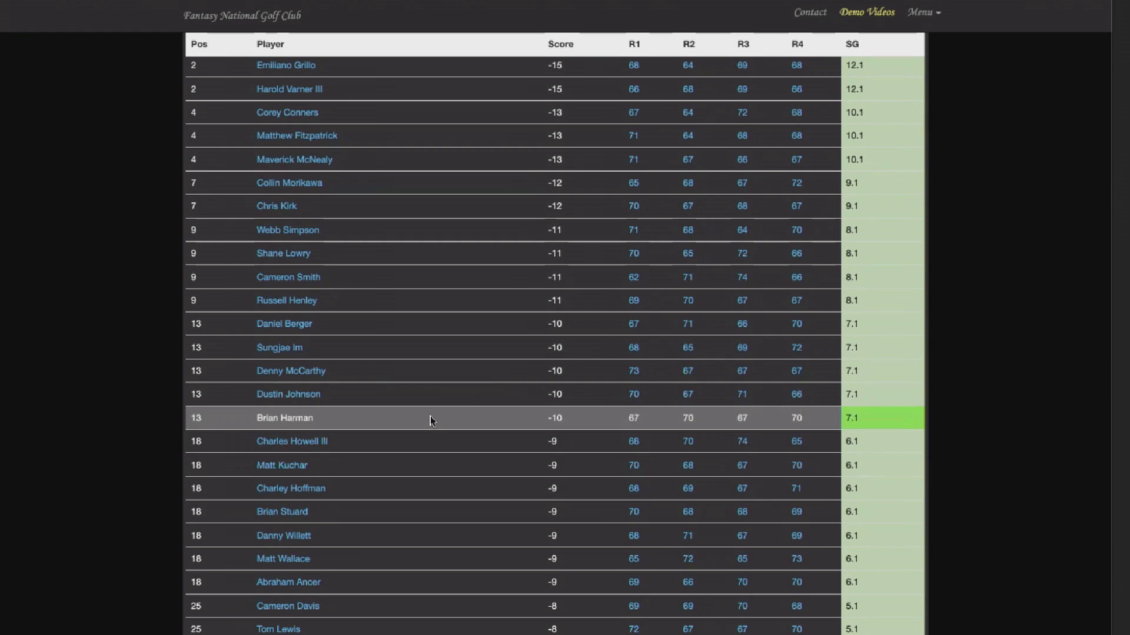
{"action": "scroll", "coordinate": [430, 421], "scroll_direction": "down", "scroll_amount": 3}
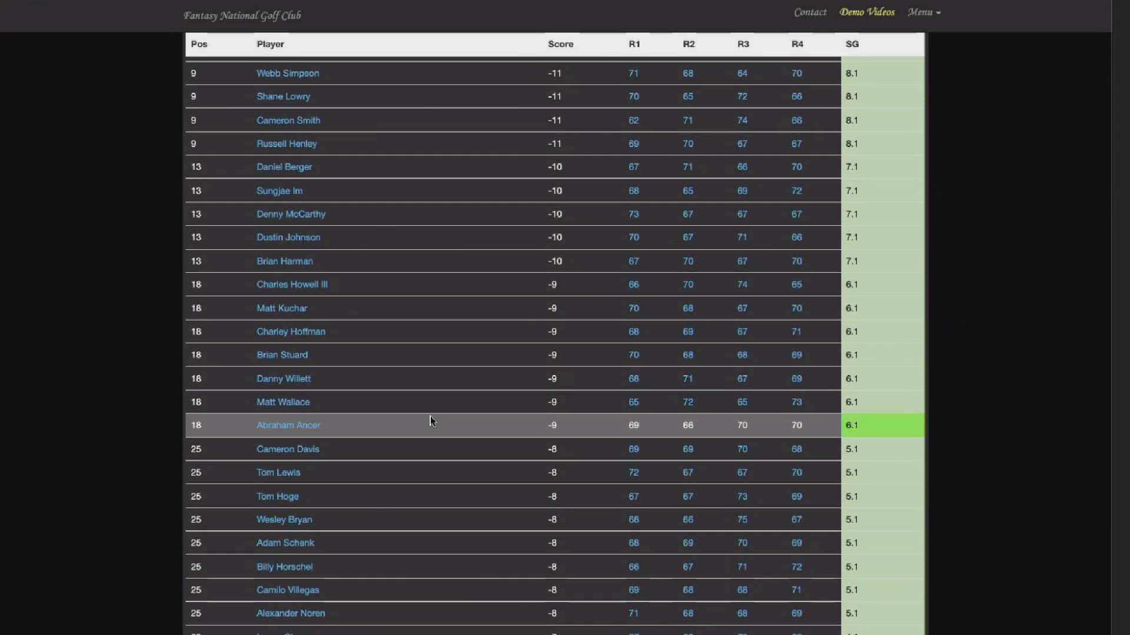
{"action": "scroll", "coordinate": [430, 421], "scroll_direction": "up", "scroll_amount": 10}
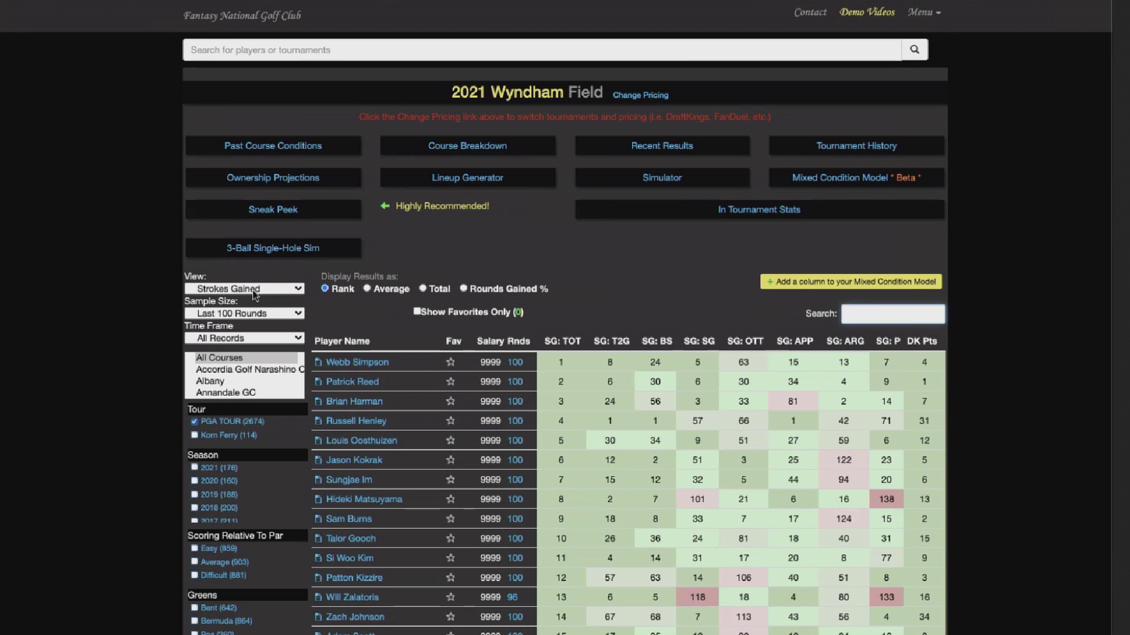
Set the Wyndham field's sample size to Last 24 Rounds and open the Wyndham (AVG) model in the Custom Stat Model view
{"action": "left_click", "coordinate": [249, 312]}
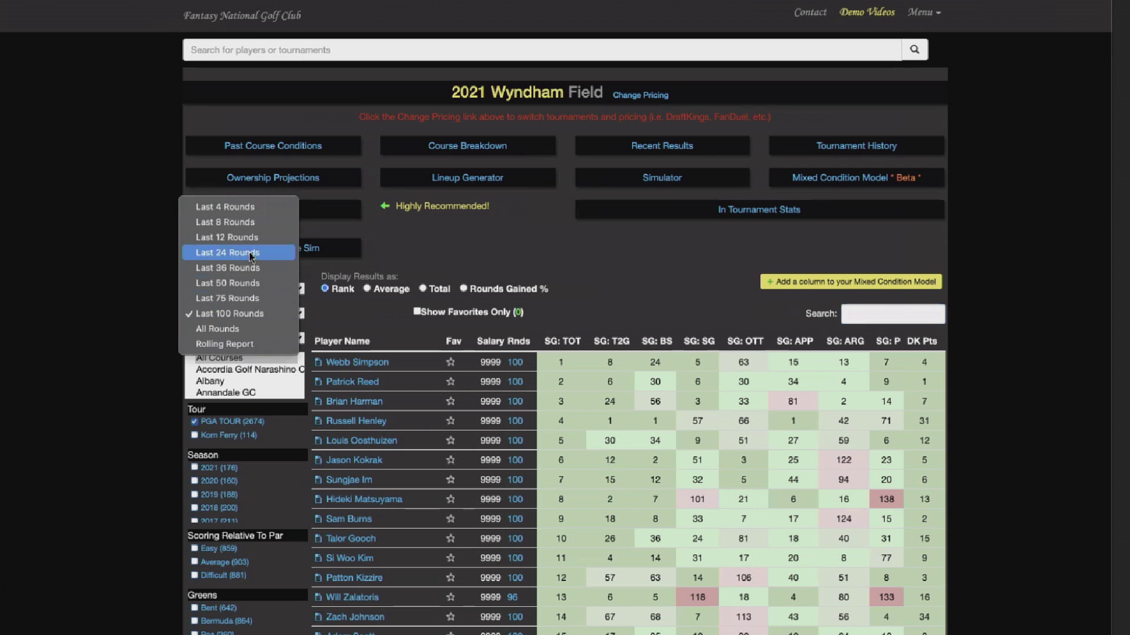
{"action": "key", "text": "Escape"}
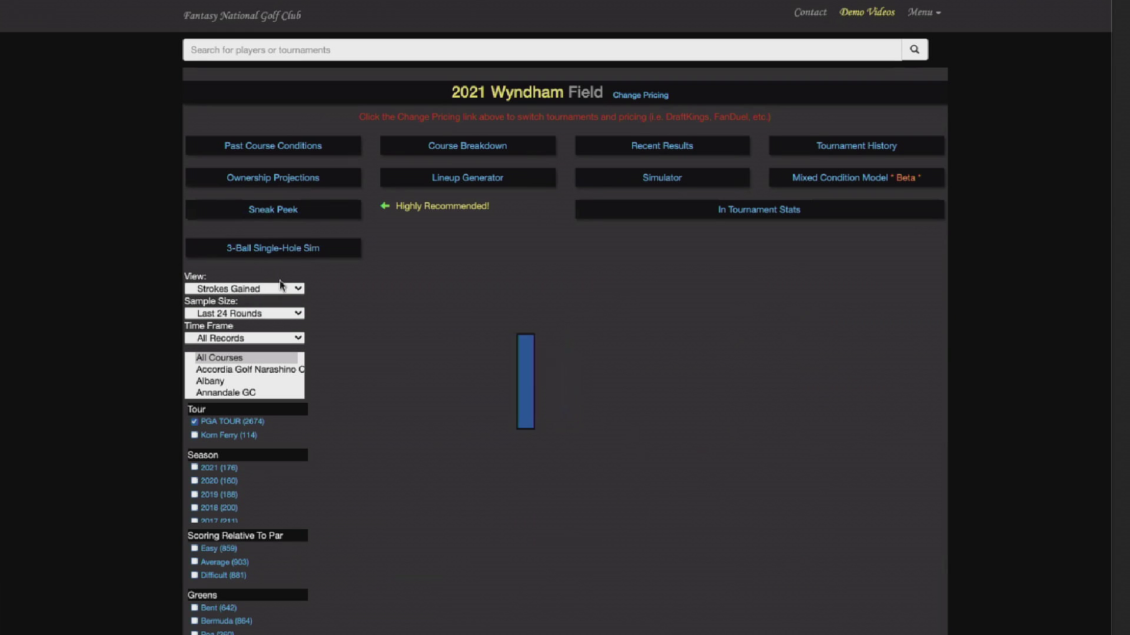
{"action": "left_click", "coordinate": [282, 287]}
{"action": "left_click", "coordinate": [209, 411]}
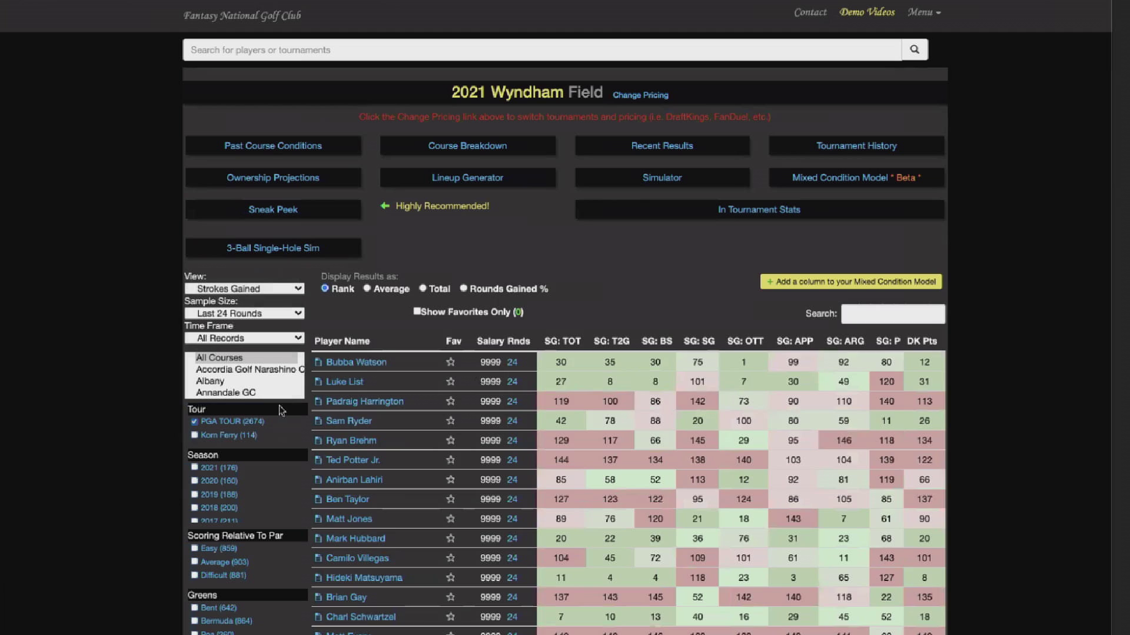
{"action": "scroll", "coordinate": [724, 435], "scroll_direction": "down", "scroll_amount": 10}
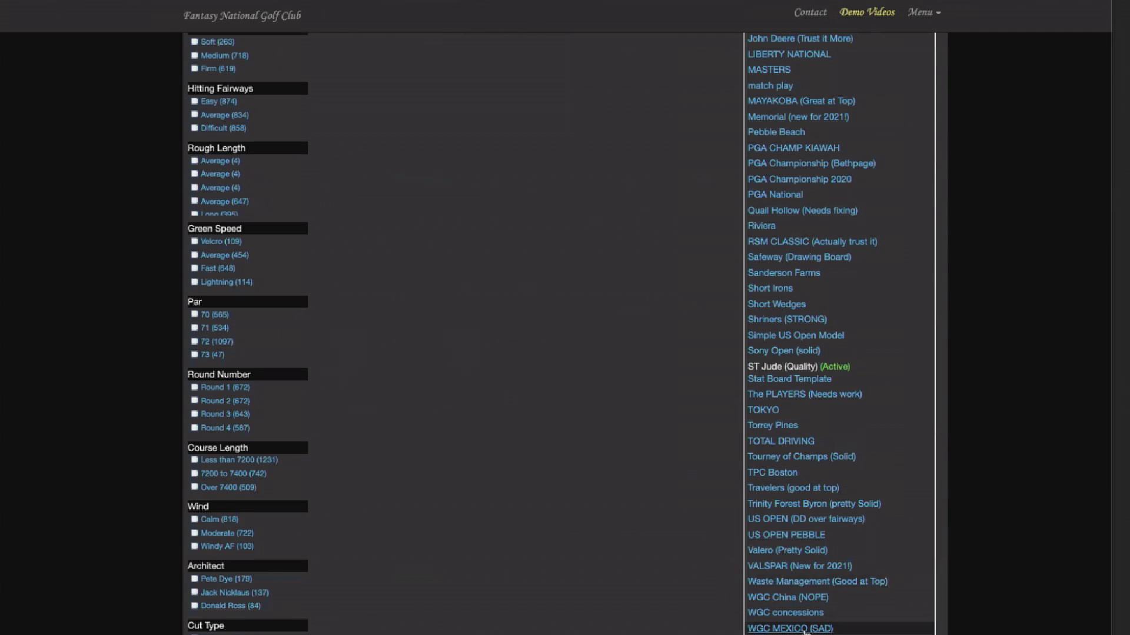
{"action": "scroll", "coordinate": [526, 452], "scroll_direction": "down", "scroll_amount": 8}
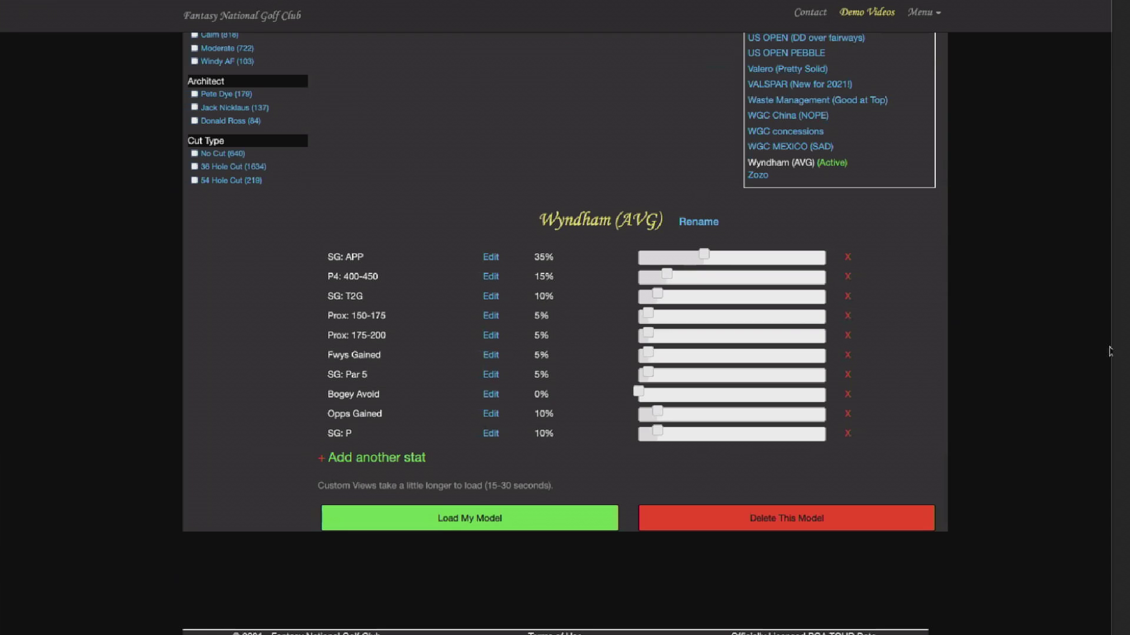
Replace the Prox: 175-200 stat in the Wyndham (AVG) model with Eagles weighted at 5%
{"action": "left_click", "coordinate": [847, 335]}
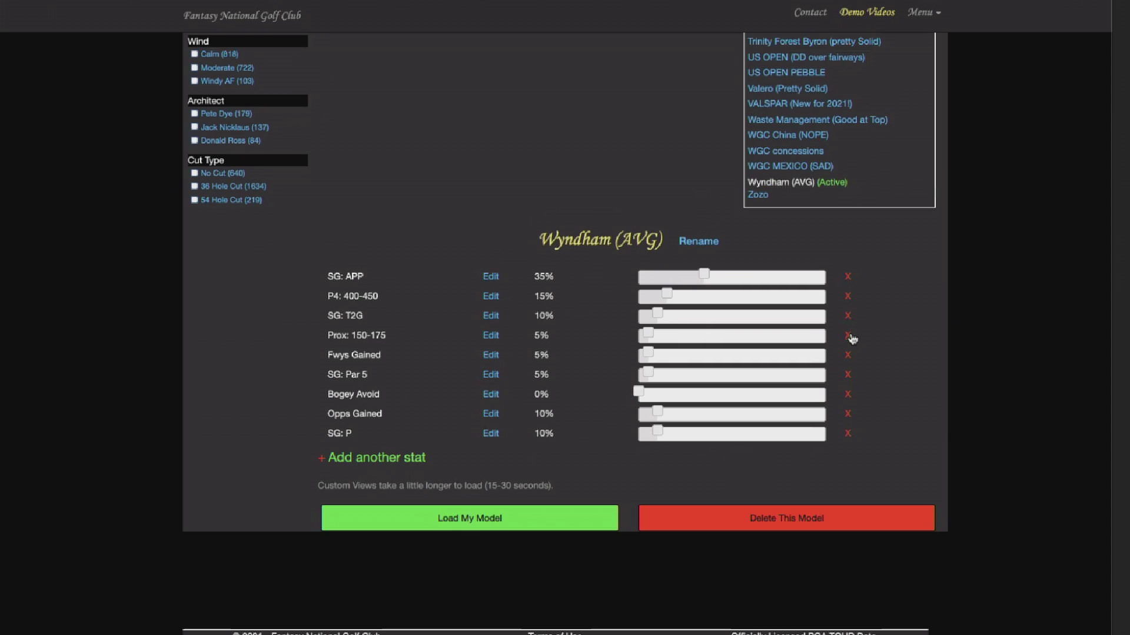
{"action": "left_click", "coordinate": [389, 455]}
{"action": "left_click", "coordinate": [389, 442]}
{"action": "scroll", "coordinate": [353, 521], "scroll_direction": "down", "scroll_amount": 5}
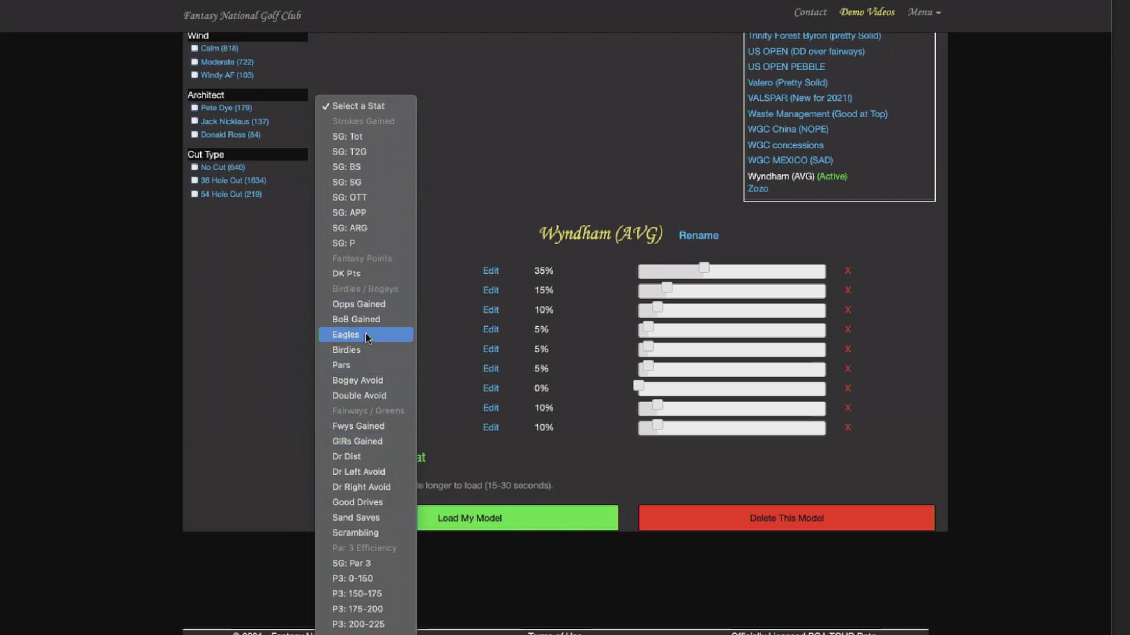
{"action": "left_click", "coordinate": [365, 334]}
{"action": "left_click", "coordinate": [648, 446]}
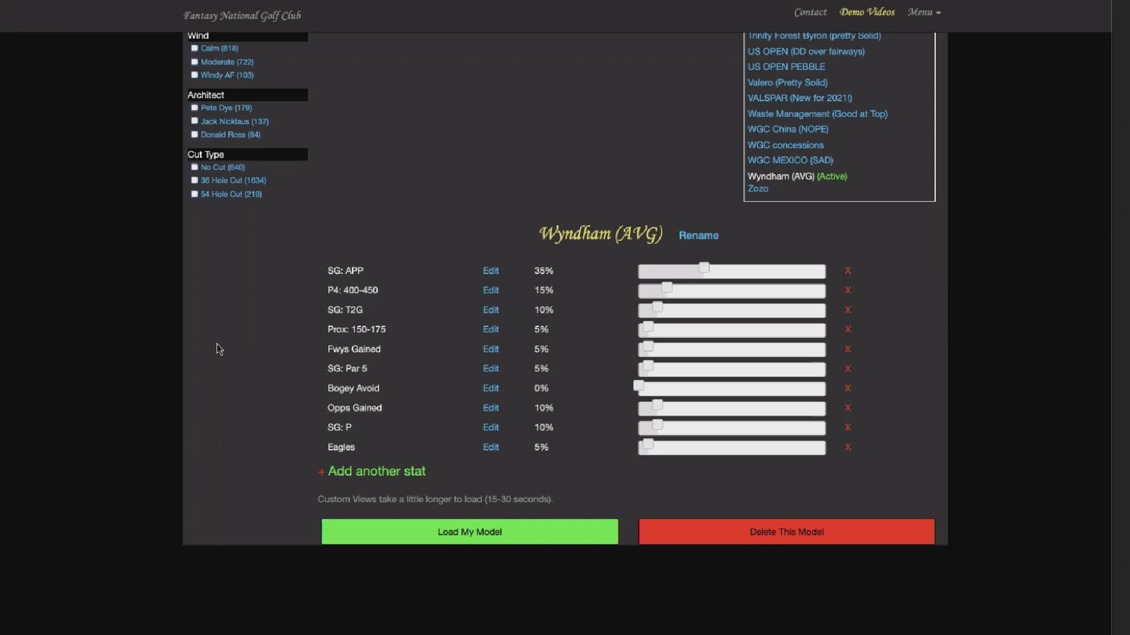
Review the stat weights, load the Wyndham (AVG) model and sort the field by My Rank
{"action": "scroll", "coordinate": [217, 345], "scroll_direction": "down", "scroll_amount": 1}
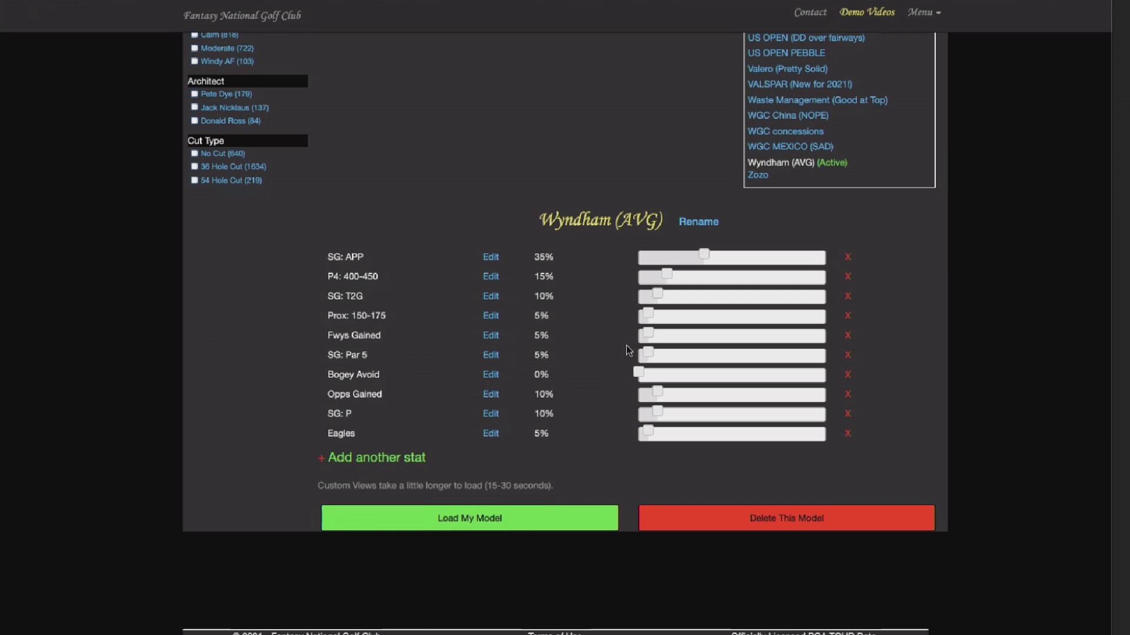
{"action": "double_click", "coordinate": [352, 276]}
{"action": "left_click_drag", "start_coordinate": [542, 296], "coordinate": [542, 315]}
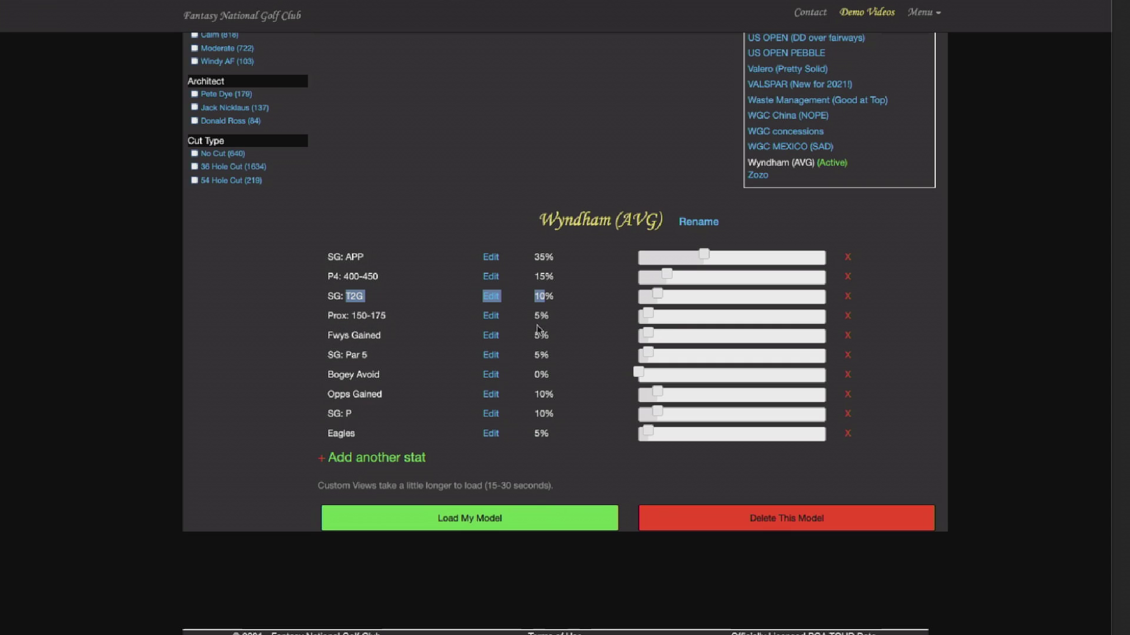
{"action": "left_click", "coordinate": [537, 519]}
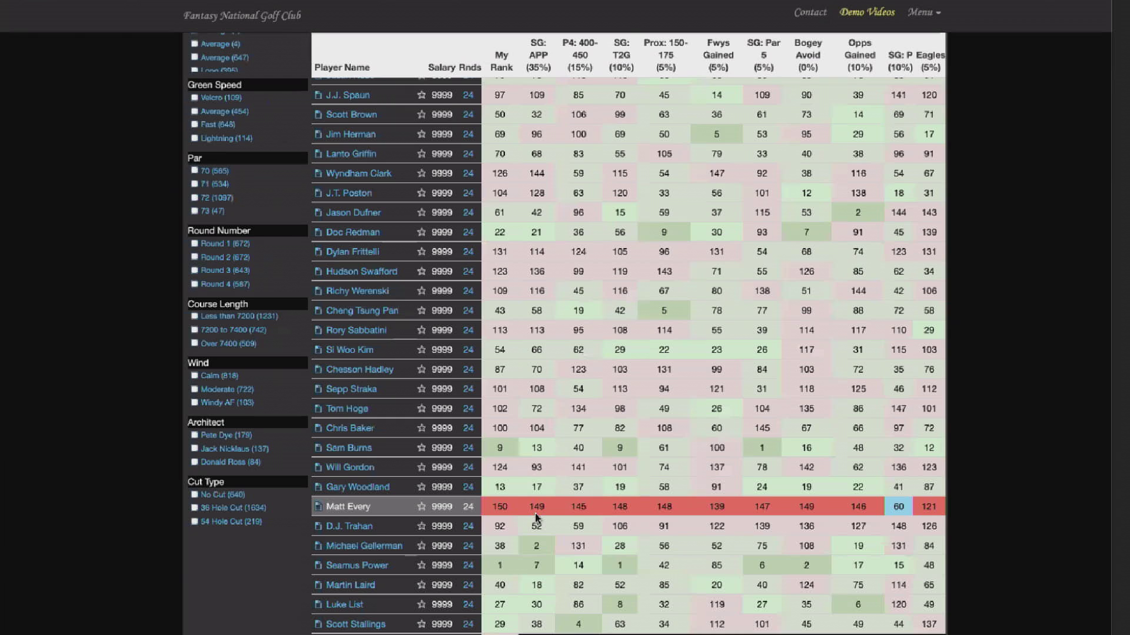
{"action": "scroll", "coordinate": [517, 459], "scroll_direction": "up", "scroll_amount": 15}
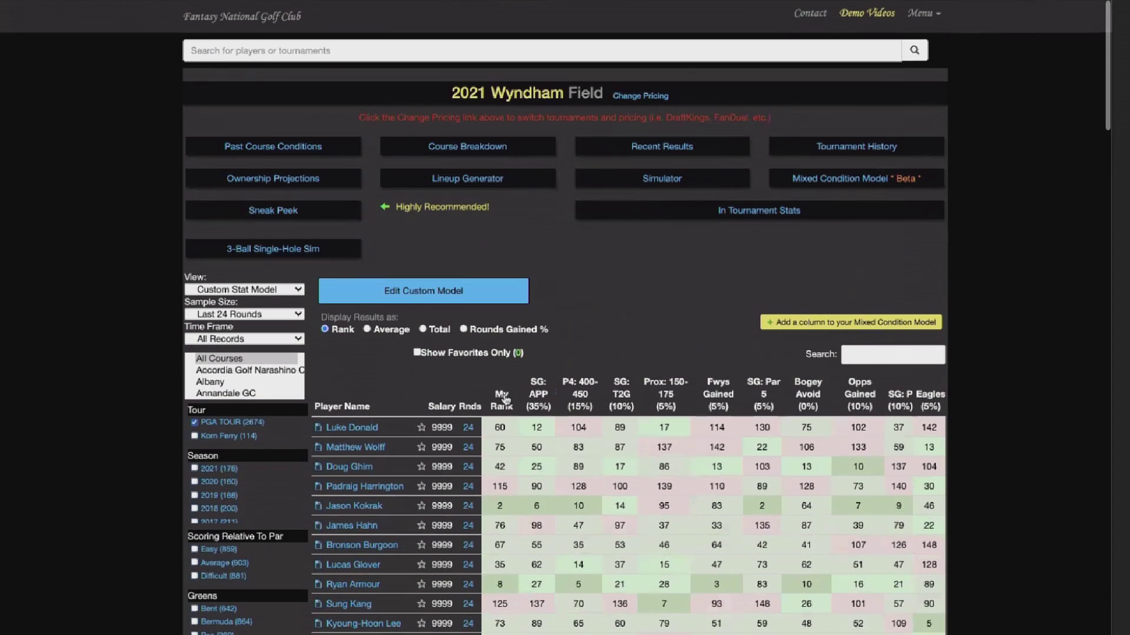
{"action": "left_click", "coordinate": [504, 399]}
{"action": "scroll", "coordinate": [1001, 440], "scroll_direction": "down", "scroll_amount": 2}
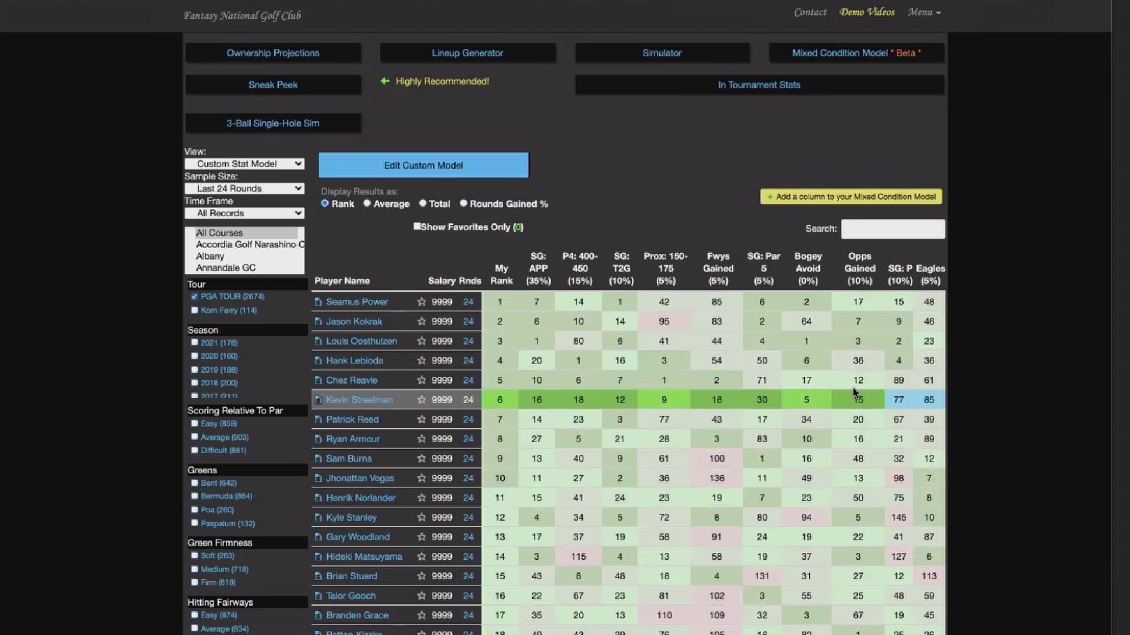
Open Kevin Streelman's player page separately and examine his strokes gained summary and recent tournament results
{"action": "right_click", "coordinate": [382, 401]}
{"action": "left_click", "coordinate": [382, 406]}
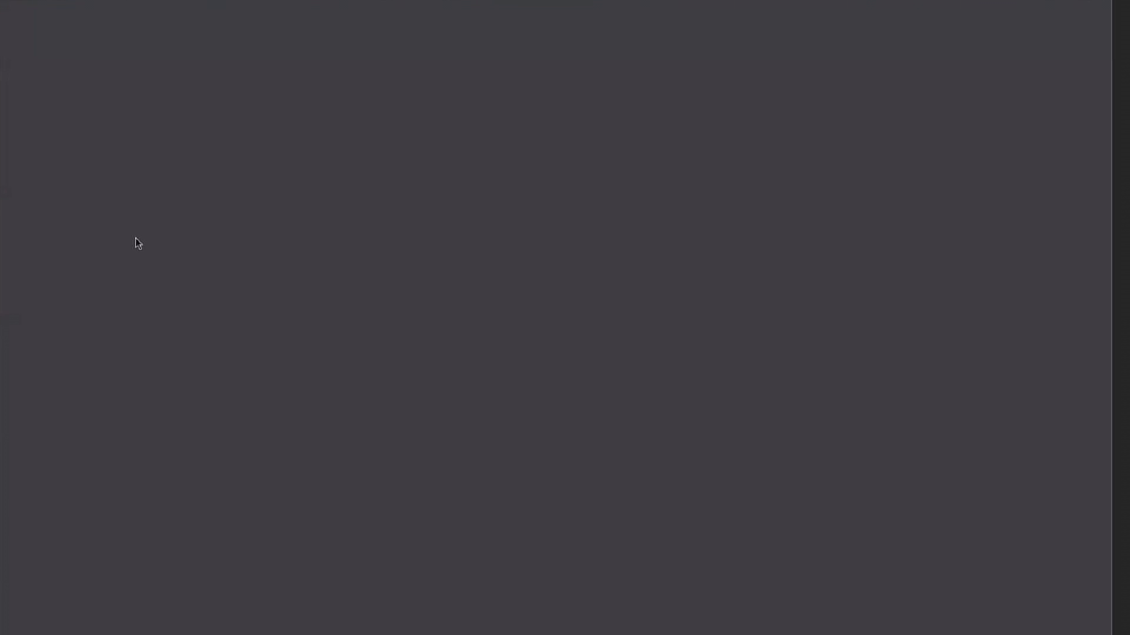
{"action": "scroll", "coordinate": [83, 266], "scroll_direction": "down", "scroll_amount": 9}
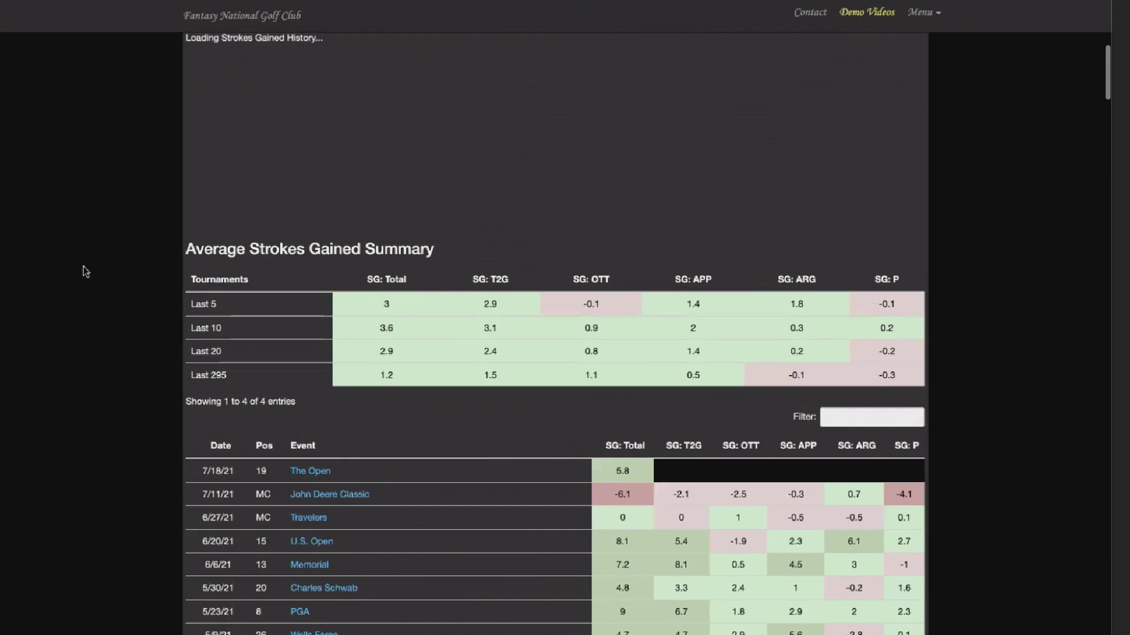
{"action": "scroll", "coordinate": [284, 245], "scroll_direction": "up", "scroll_amount": 8}
{"action": "scroll", "coordinate": [287, 249], "scroll_direction": "down", "scroll_amount": 10}
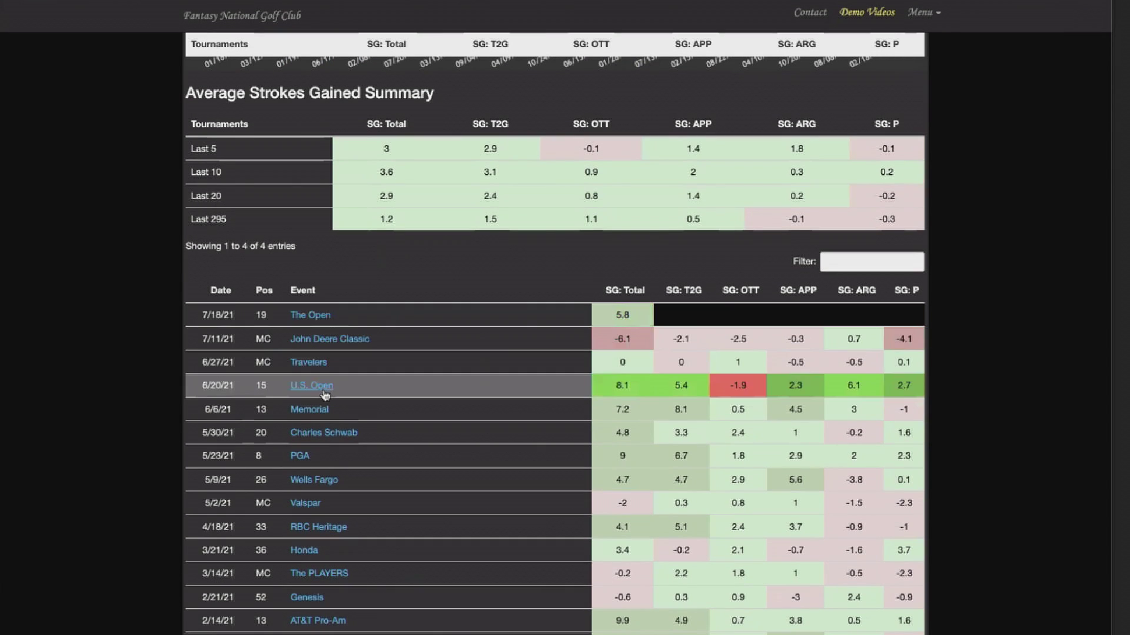
{"action": "scroll", "coordinate": [318, 484], "scroll_direction": "down", "scroll_amount": 3}
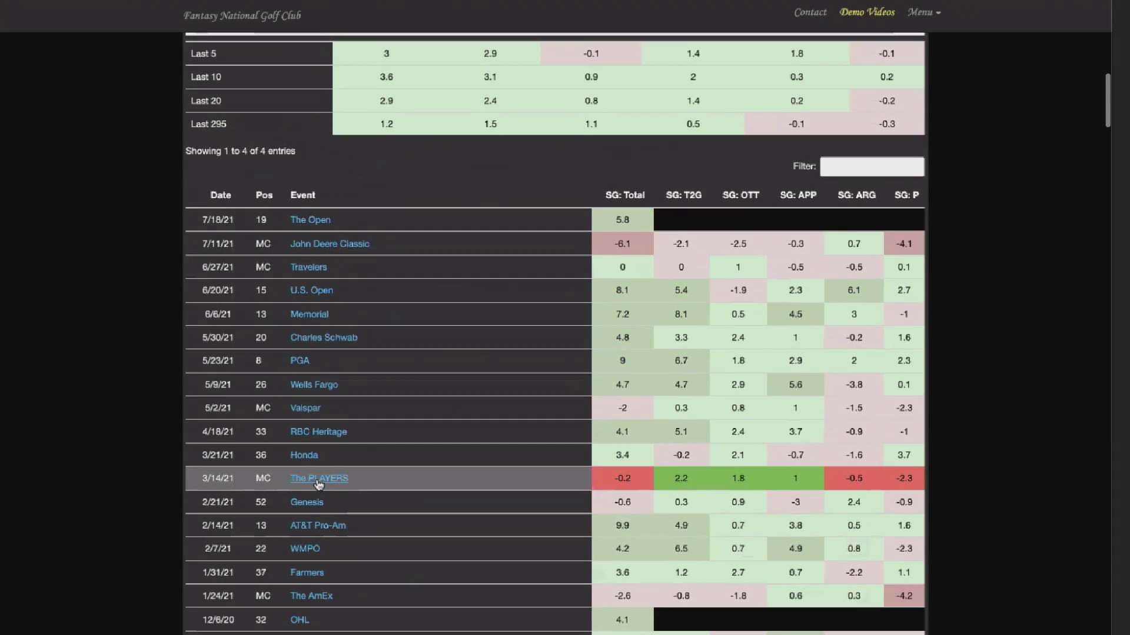
{"action": "scroll", "coordinate": [318, 484], "scroll_direction": "up", "scroll_amount": 10}
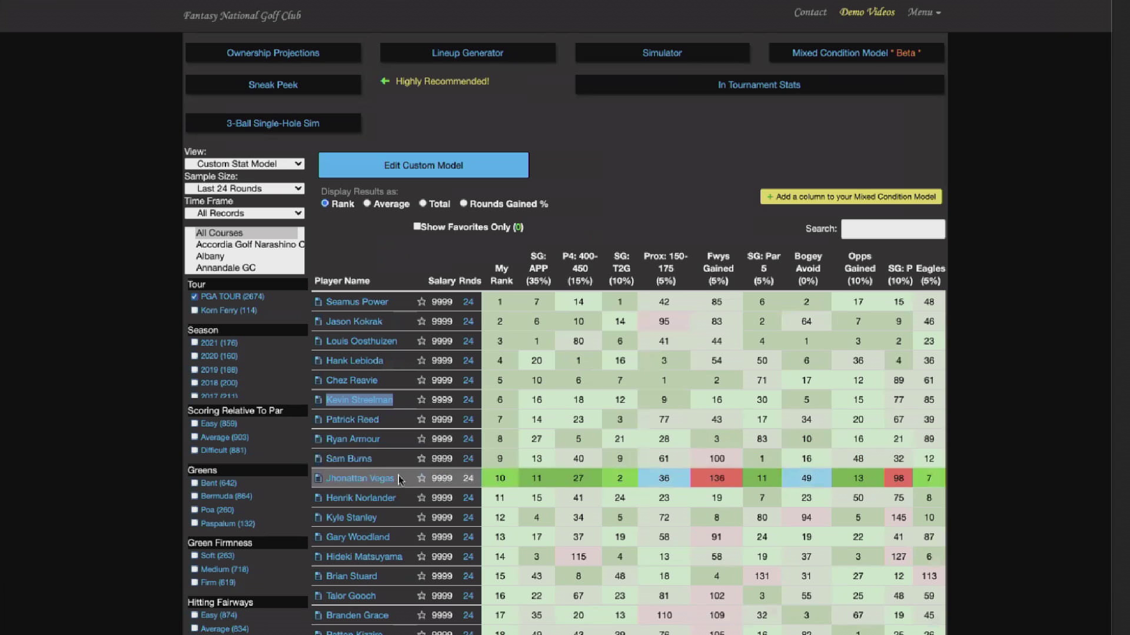
Look through the ranked Wyndham field, search it for "woo" and clear the search
{"action": "scroll", "coordinate": [940, 424], "scroll_direction": "down", "scroll_amount": 2}
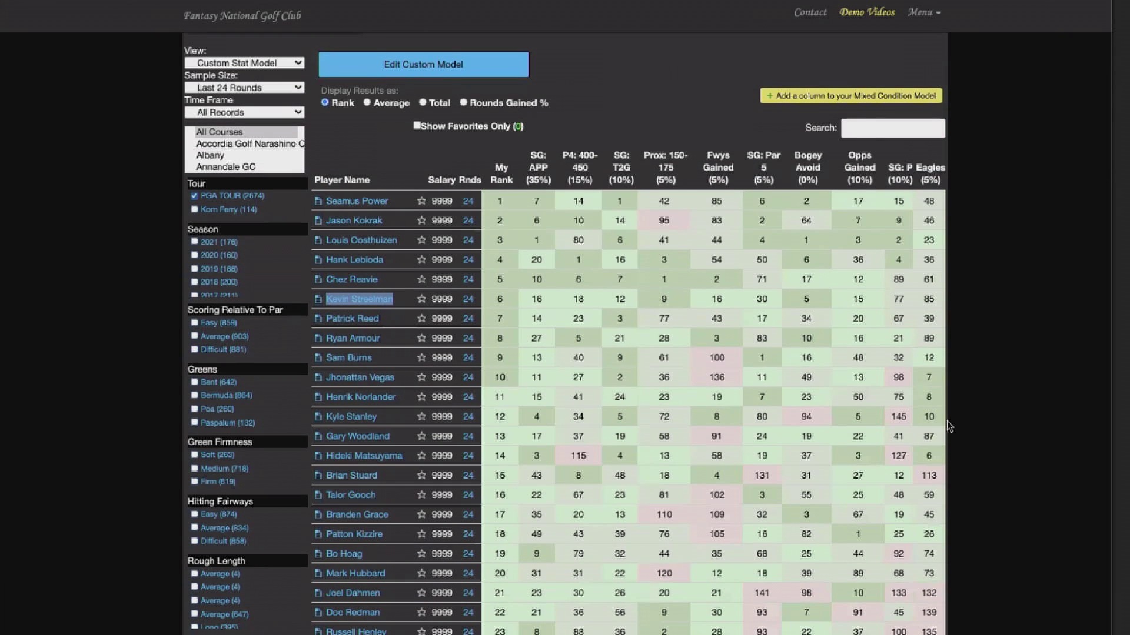
{"action": "scroll", "coordinate": [948, 426], "scroll_direction": "down", "scroll_amount": 20}
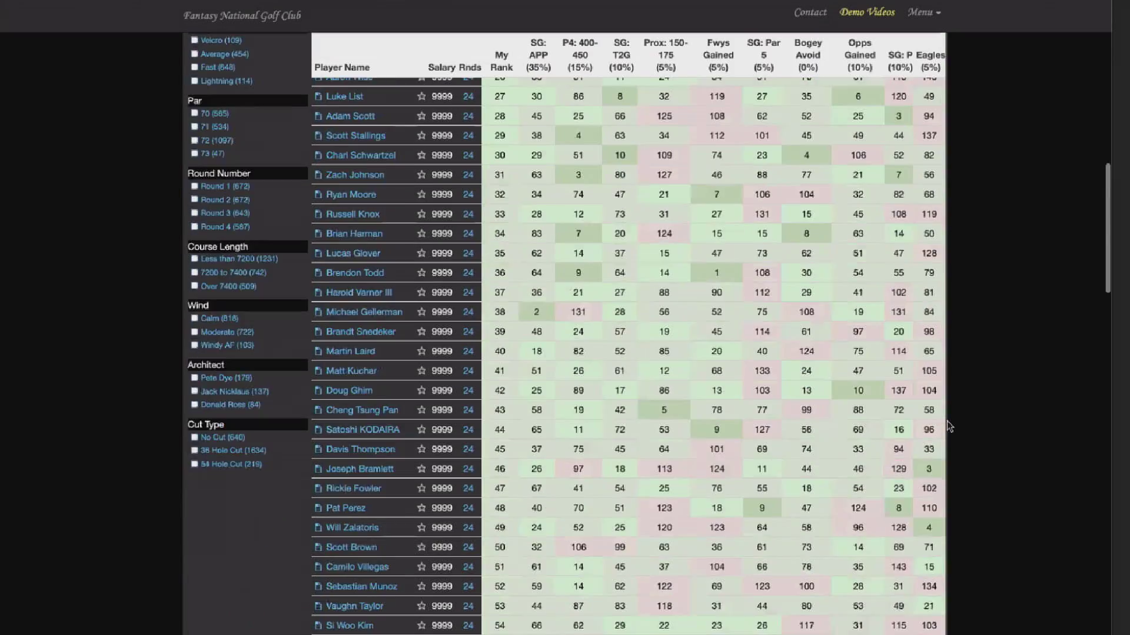
{"action": "scroll", "coordinate": [904, 203], "scroll_direction": "up", "scroll_amount": 20}
{"action": "left_click", "coordinate": [879, 68]}
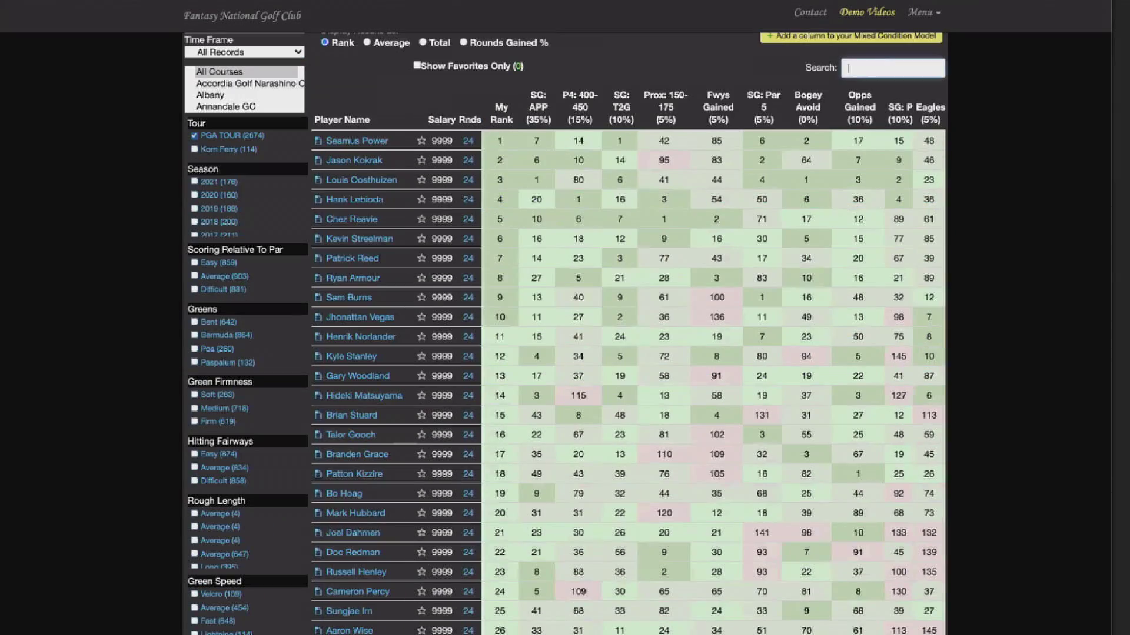
{"action": "type", "text": "woo"}
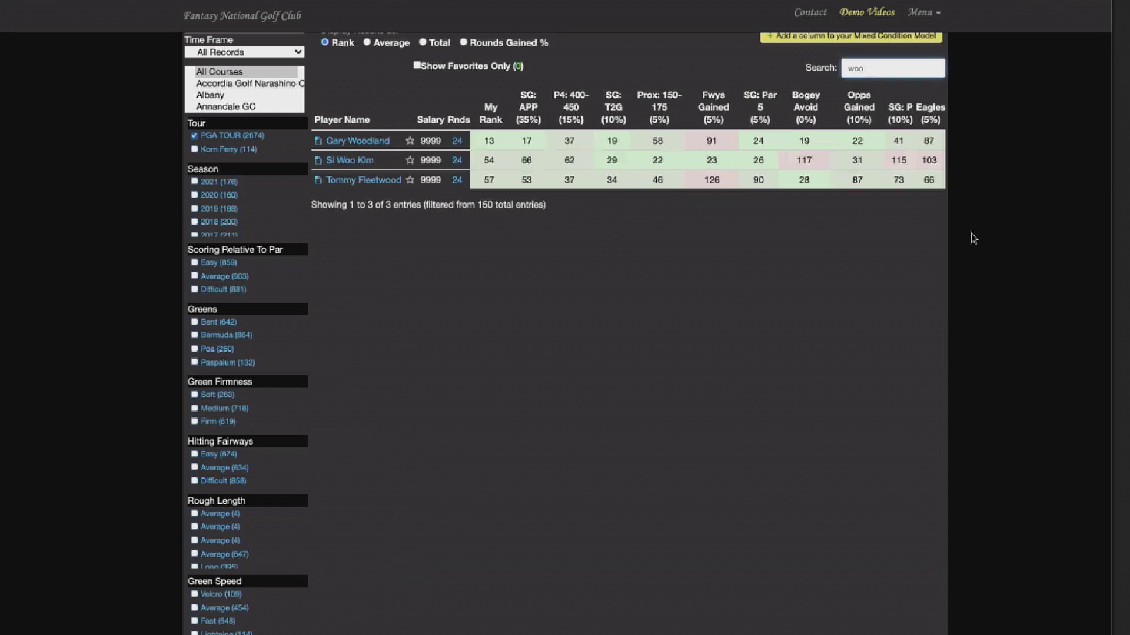
{"action": "key", "text": "BackSpace"}
{"action": "key", "text": "BackSpace"}
{"action": "key", "text": "BackSpace"}
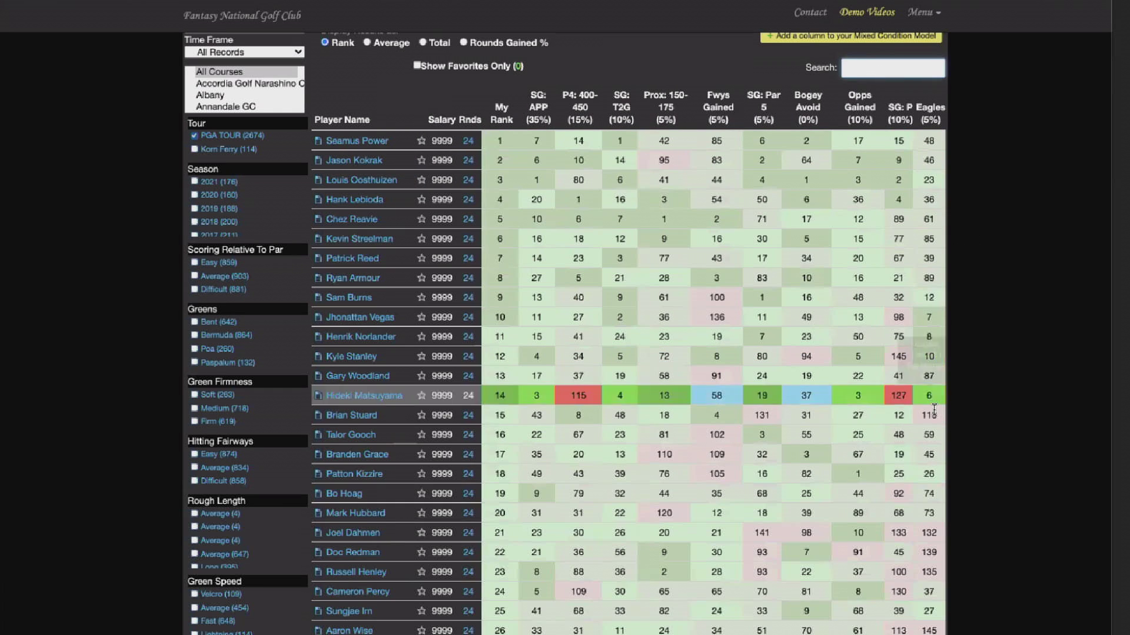
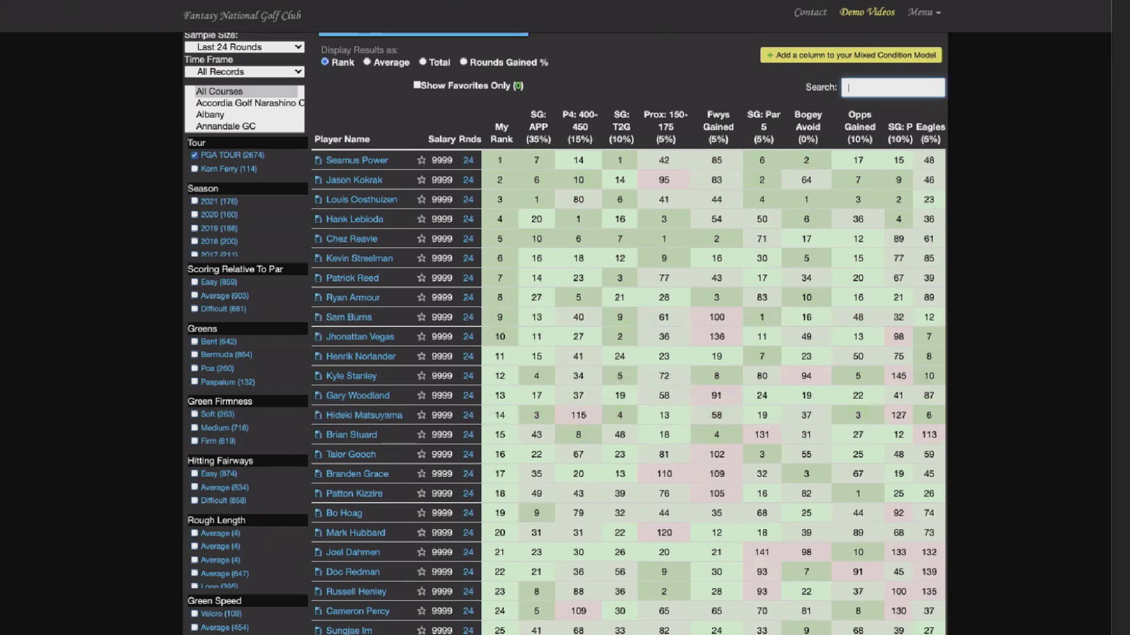
Sort the field by Prox: 150-175, then open Russell Henley's player page and examine his strokes gained by tournament
{"action": "left_click", "coordinate": [663, 144]}
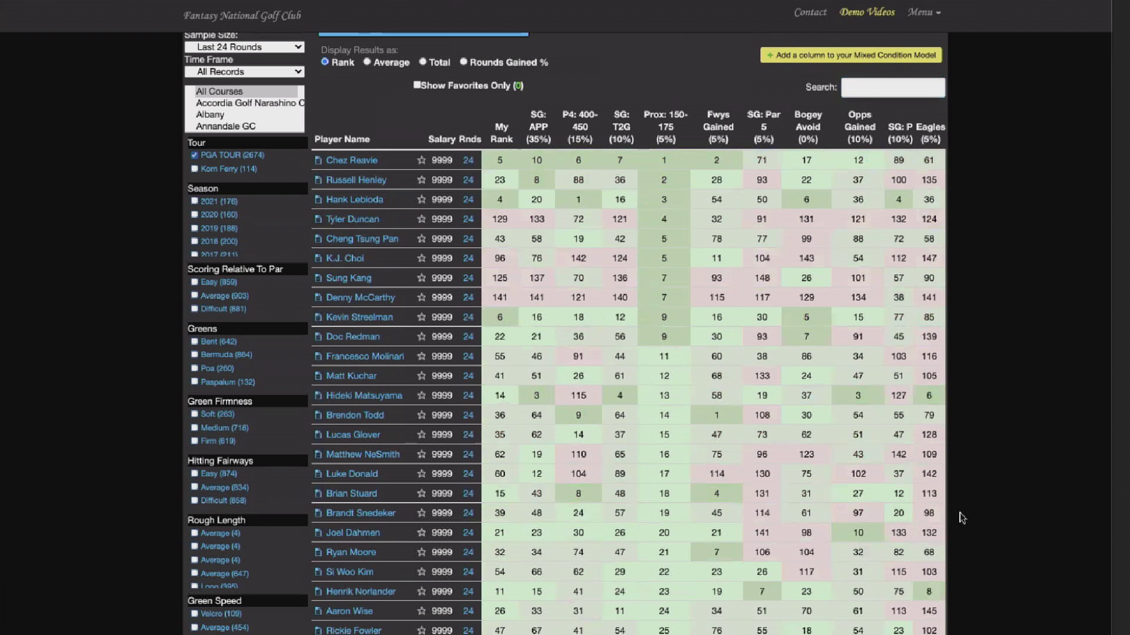
{"action": "right_click", "coordinate": [366, 182]}
{"action": "left_click", "coordinate": [447, 123]}
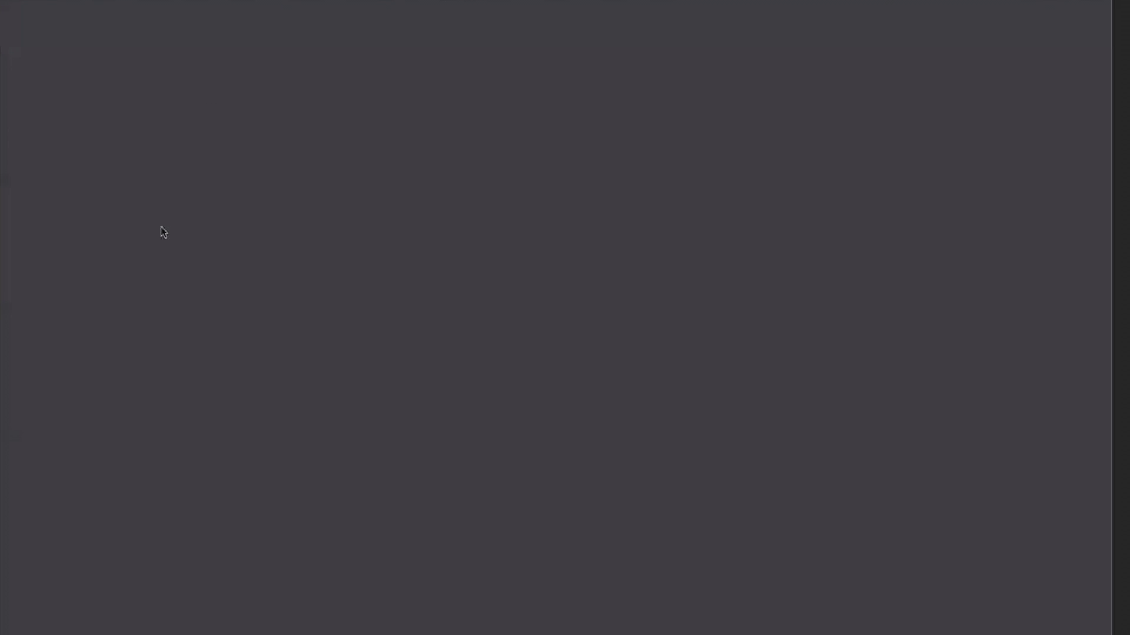
{"action": "scroll", "coordinate": [161, 227], "scroll_direction": "down", "scroll_amount": 10}
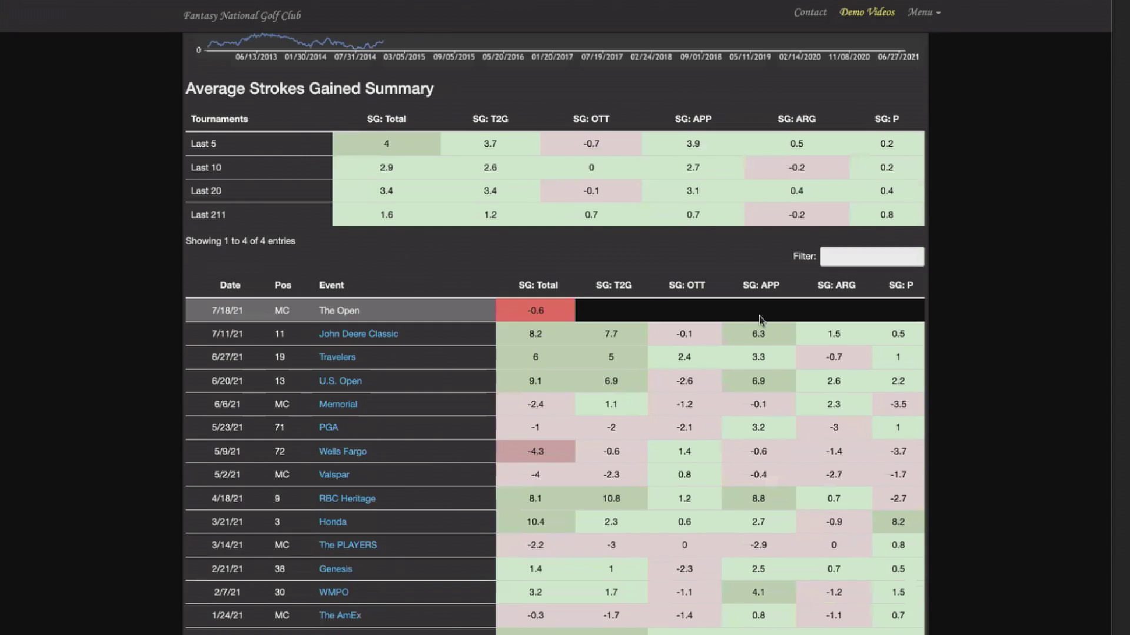
{"action": "mouse_move", "coordinate": [766, 323]}
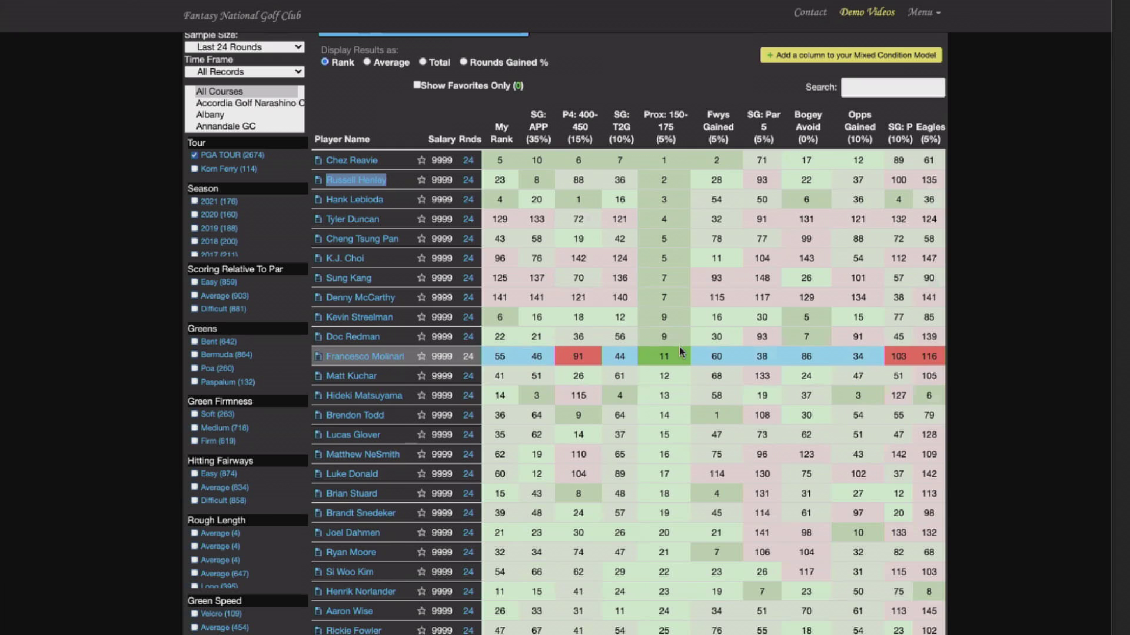
Look through the field's Prox: 150-175 rankings
{"action": "mouse_move", "coordinate": [681, 360]}
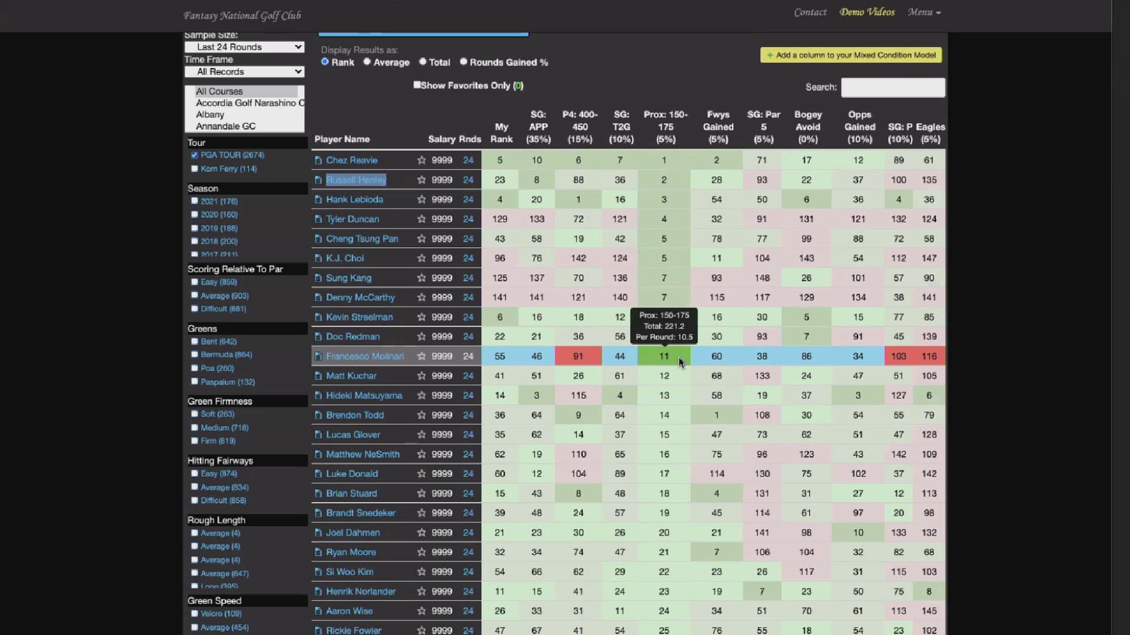
{"action": "scroll", "coordinate": [679, 358], "scroll_direction": "down", "scroll_amount": 3}
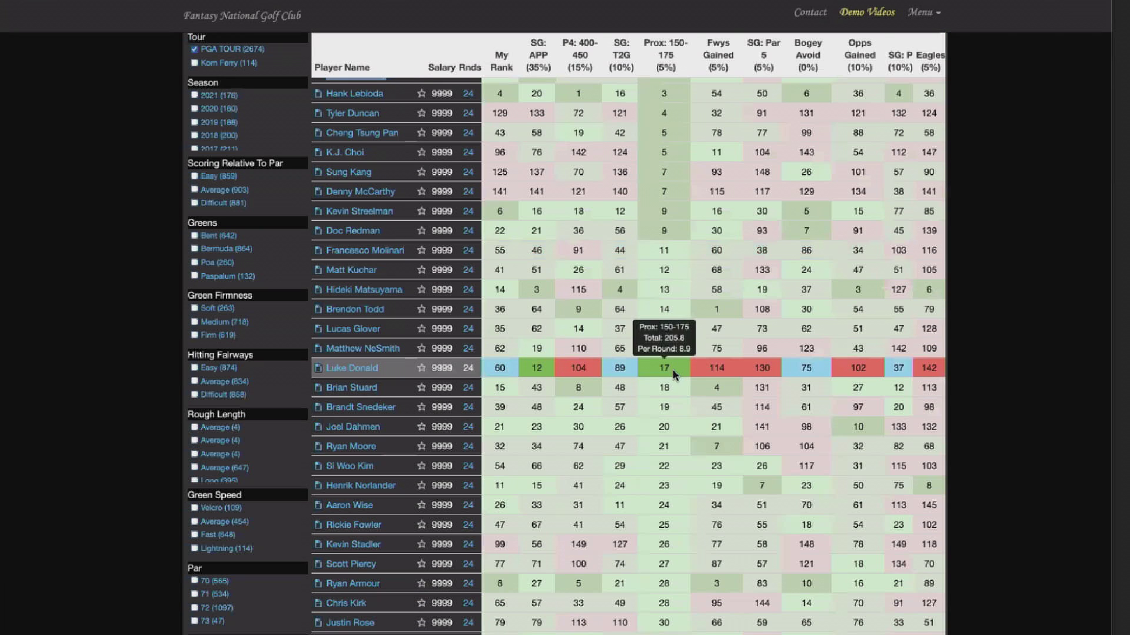
{"action": "mouse_move", "coordinate": [673, 443]}
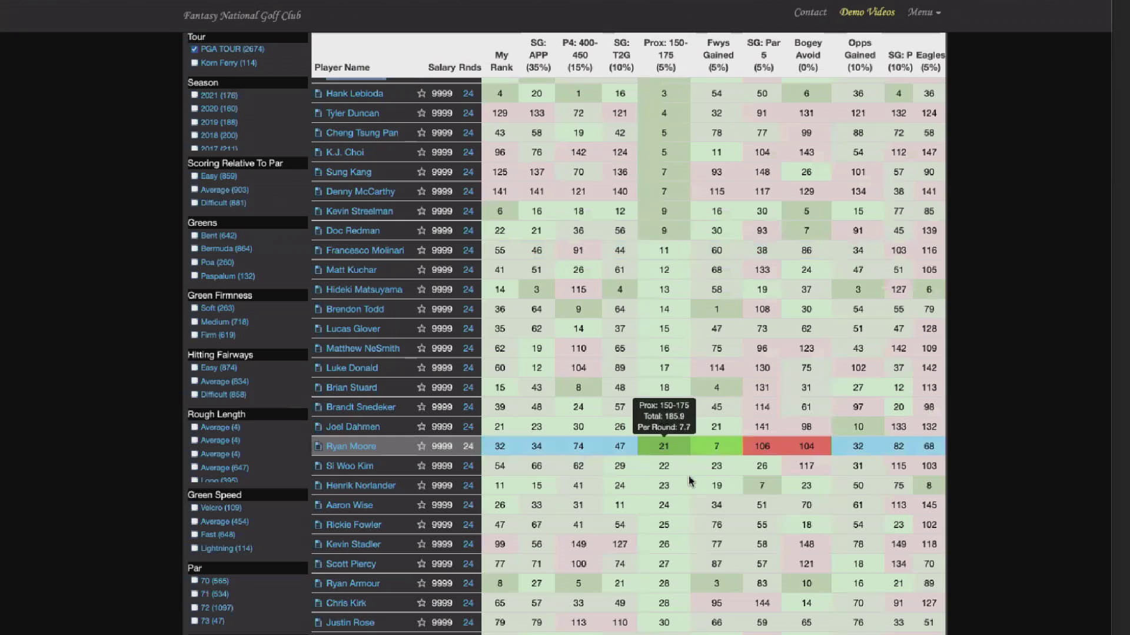
Sort the Wyndham field by P4: 400-450 and look through the highest-ranked players
{"action": "scroll", "coordinate": [588, 412], "scroll_direction": "up", "scroll_amount": 6}
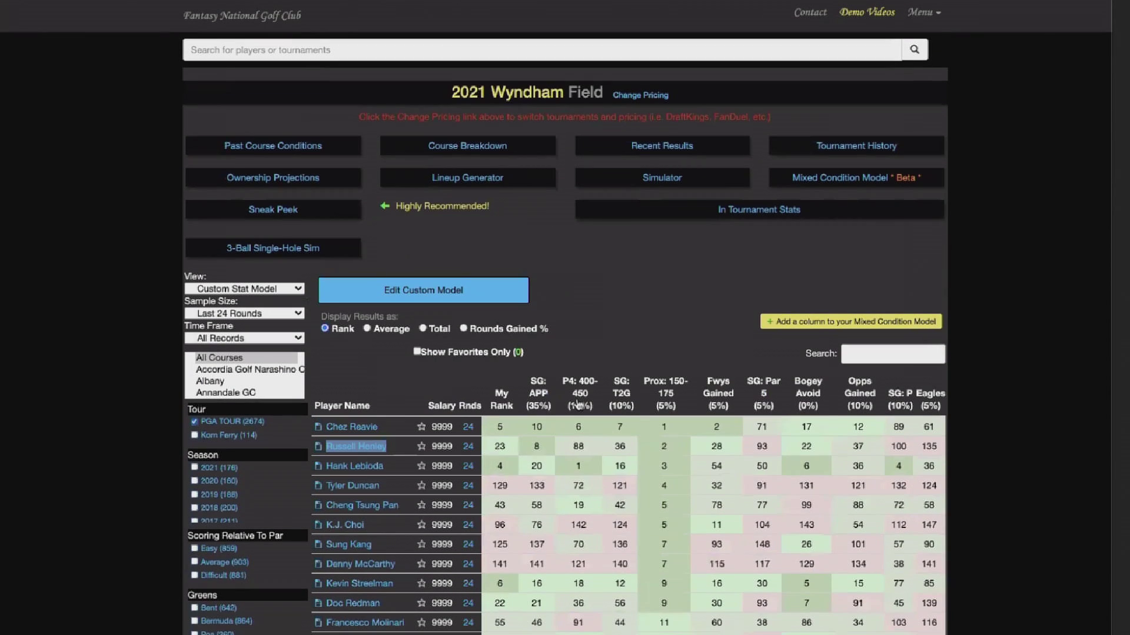
{"action": "left_click", "coordinate": [579, 404]}
{"action": "scroll", "coordinate": [579, 404], "scroll_direction": "down", "scroll_amount": 3}
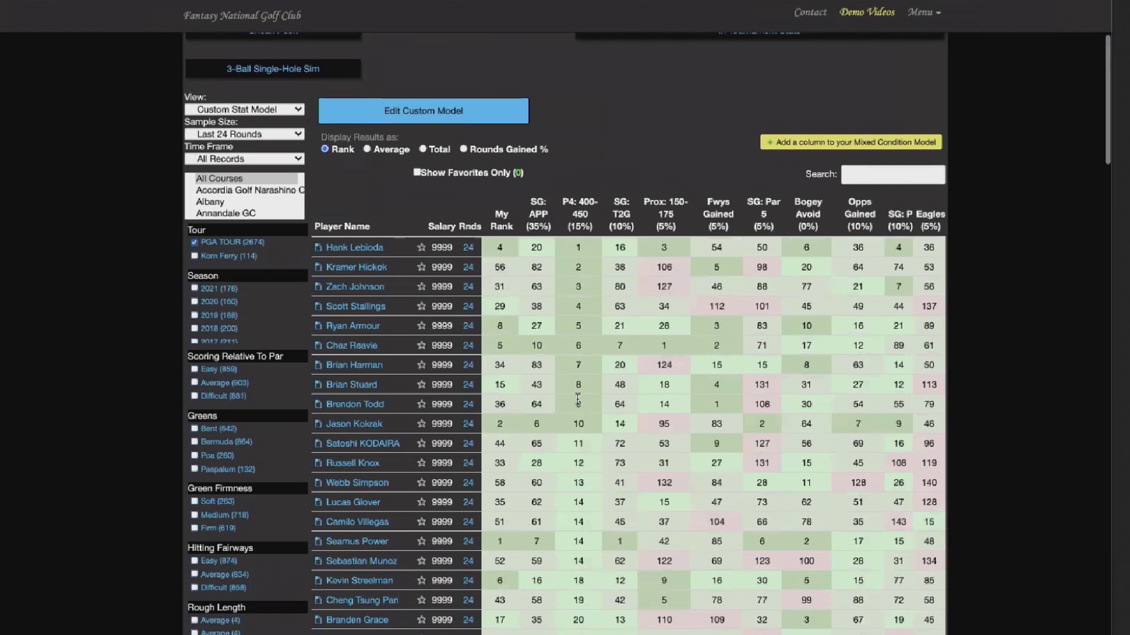
{"action": "mouse_move", "coordinate": [588, 239]}
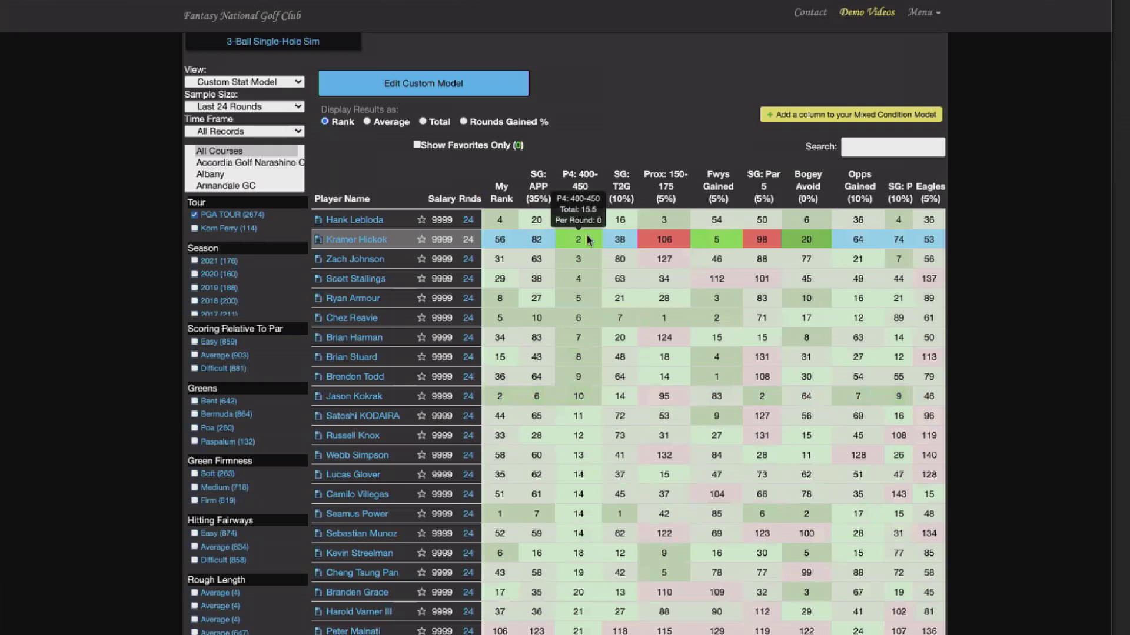
{"action": "mouse_move", "coordinate": [580, 374]}
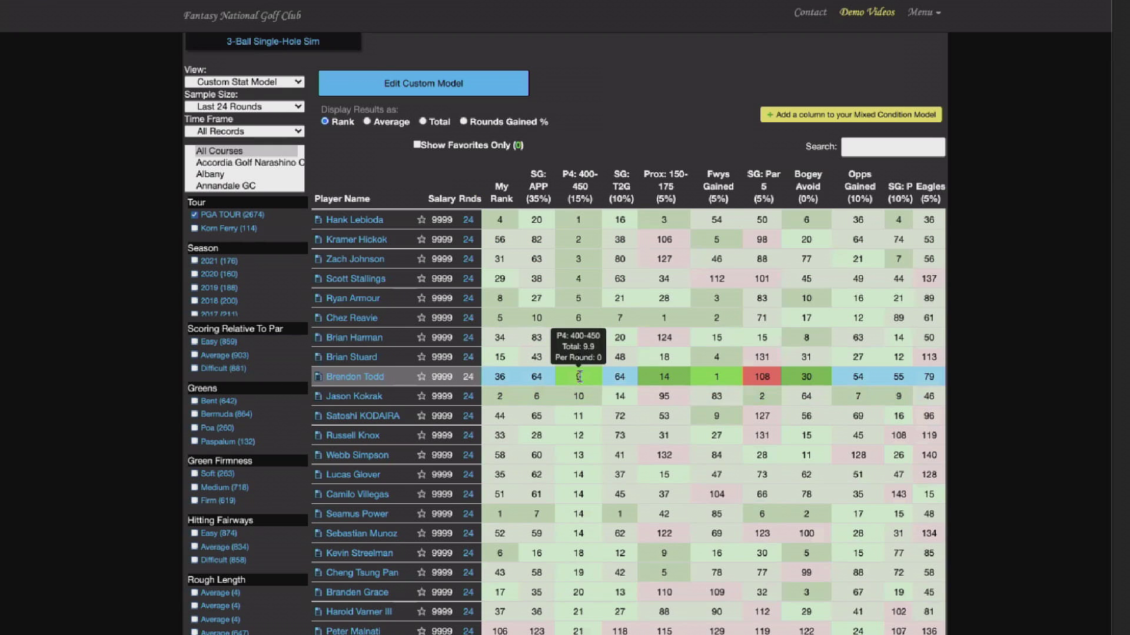
{"action": "mouse_move", "coordinate": [588, 415]}
{"action": "scroll", "coordinate": [587, 415], "scroll_direction": "down", "scroll_amount": 1}
{"action": "scroll", "coordinate": [588, 420], "scroll_direction": "down", "scroll_amount": 1}
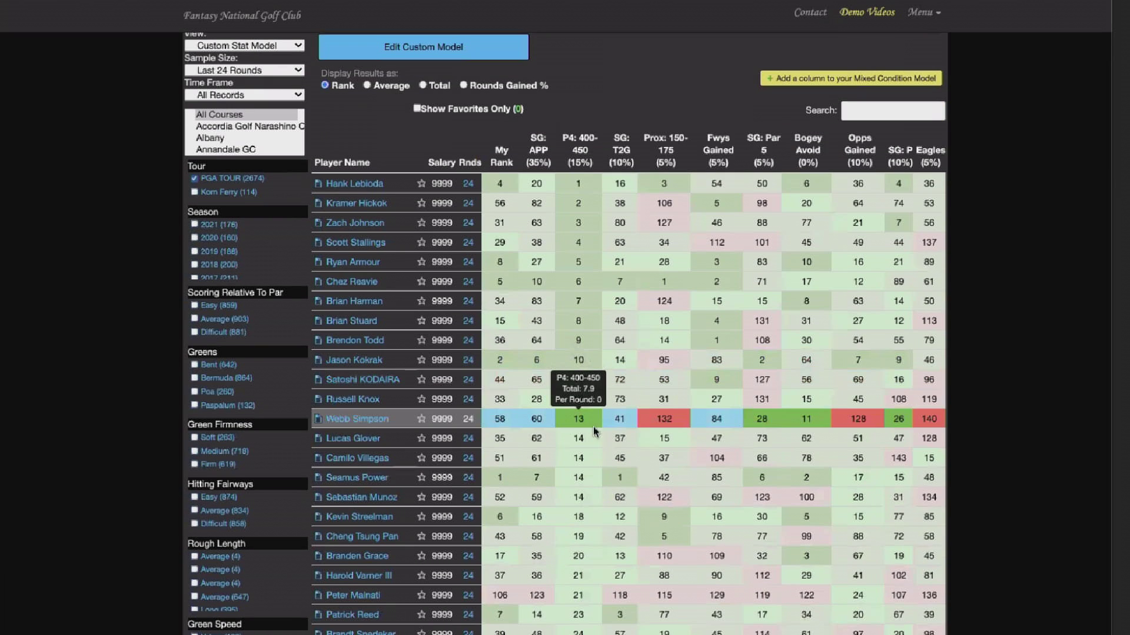
Set the sample size to Last 12 Rounds, sort the field by My Rank and review the ranked players
{"action": "left_click", "coordinate": [258, 71]}
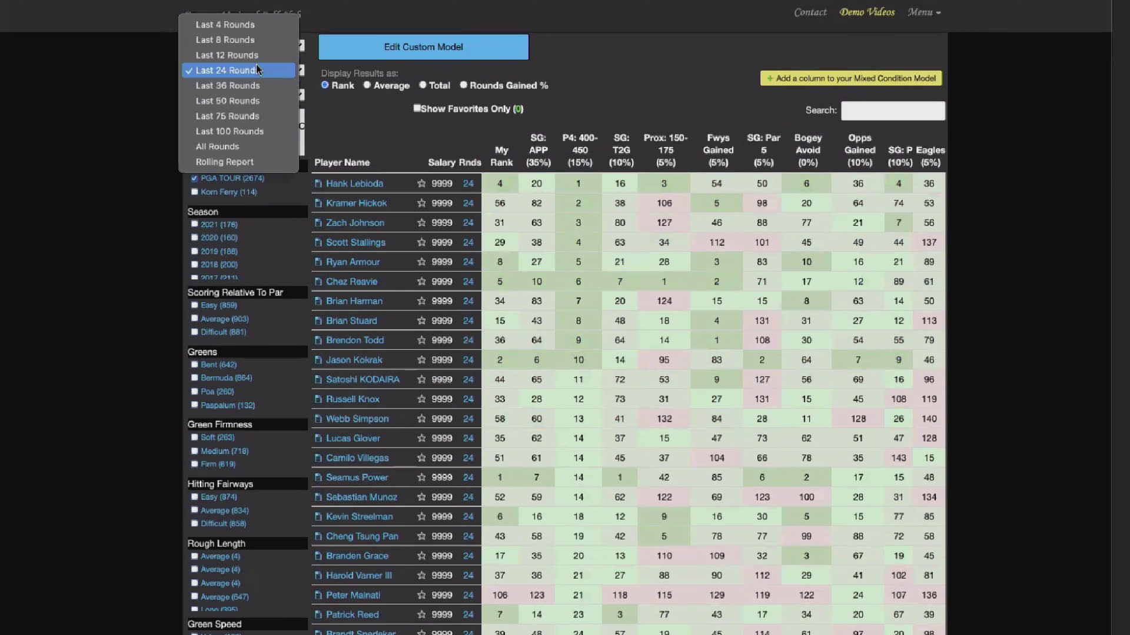
{"action": "left_click", "coordinate": [253, 55]}
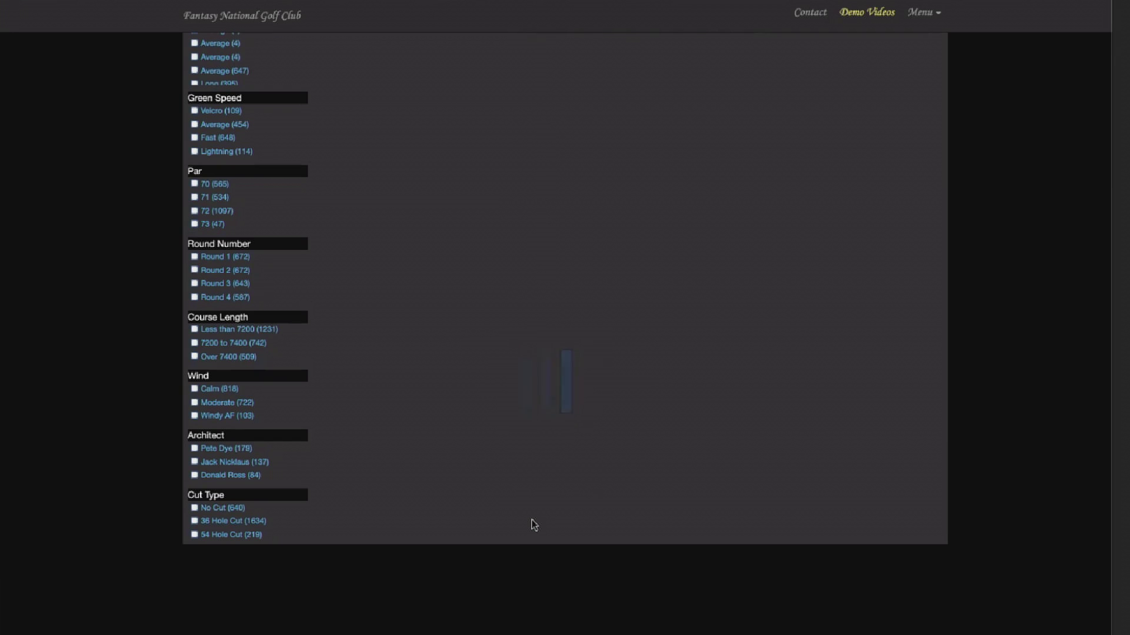
{"action": "scroll", "coordinate": [531, 520], "scroll_direction": "up", "scroll_amount": 10}
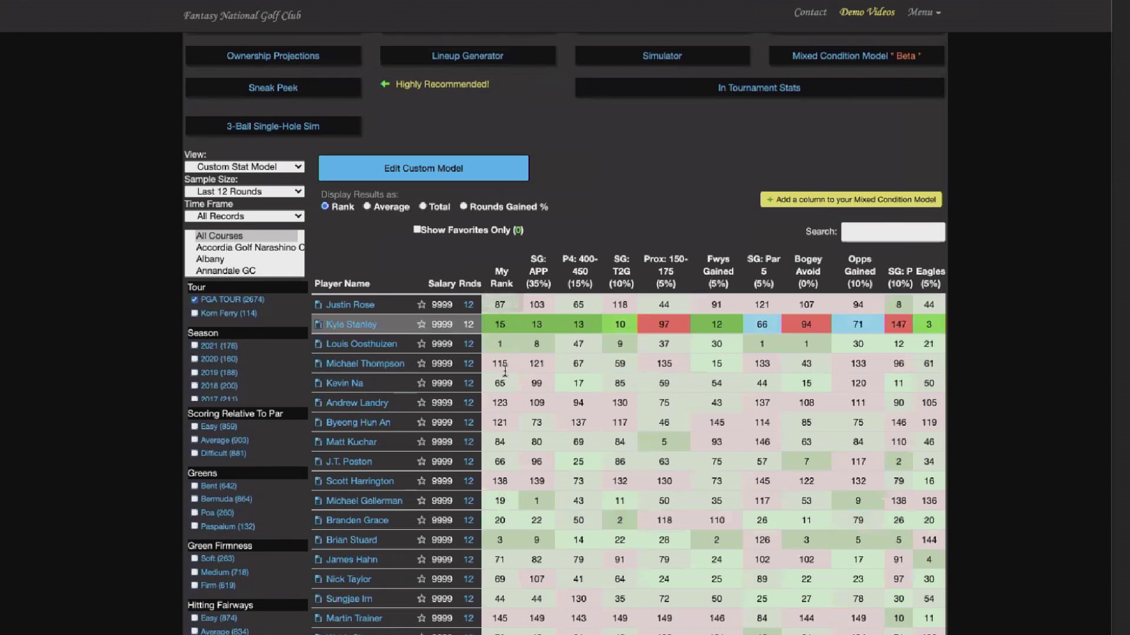
{"action": "left_click", "coordinate": [501, 274]}
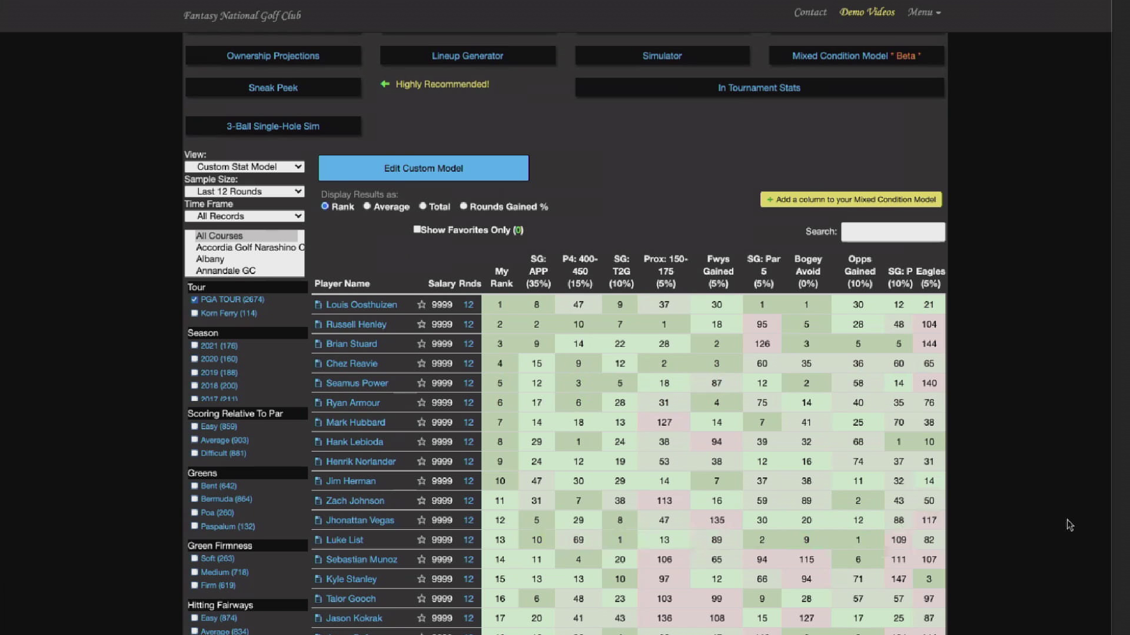
{"action": "scroll", "coordinate": [1069, 526], "scroll_direction": "down", "scroll_amount": 3}
{"action": "scroll", "coordinate": [1069, 526], "scroll_direction": "down", "scroll_amount": 1}
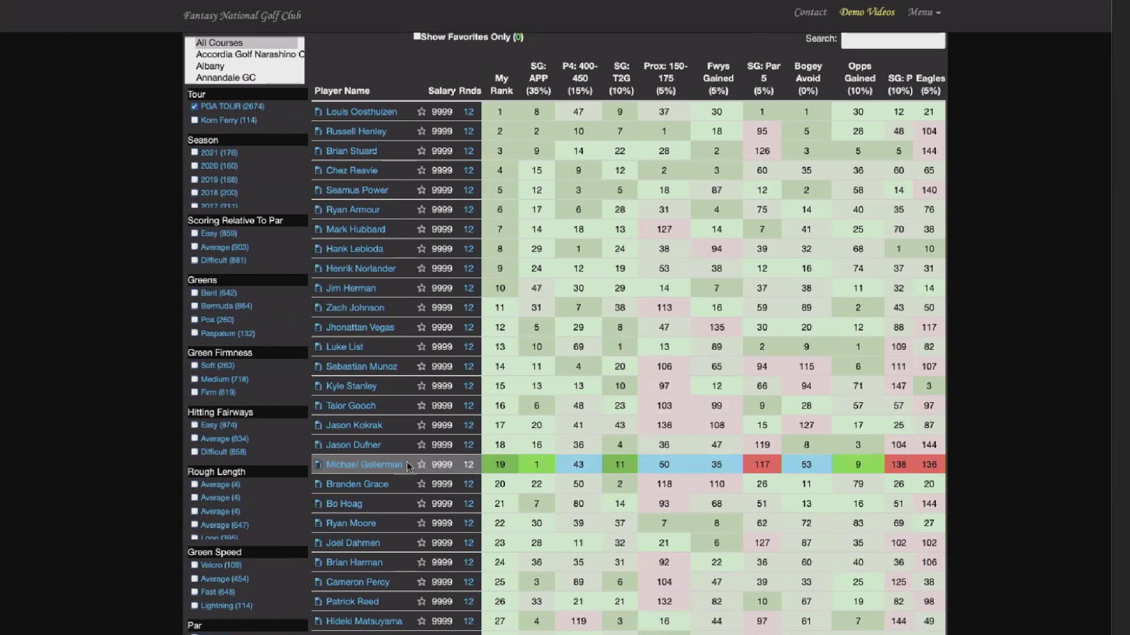
{"action": "scroll", "coordinate": [407, 465], "scroll_direction": "down", "scroll_amount": 2}
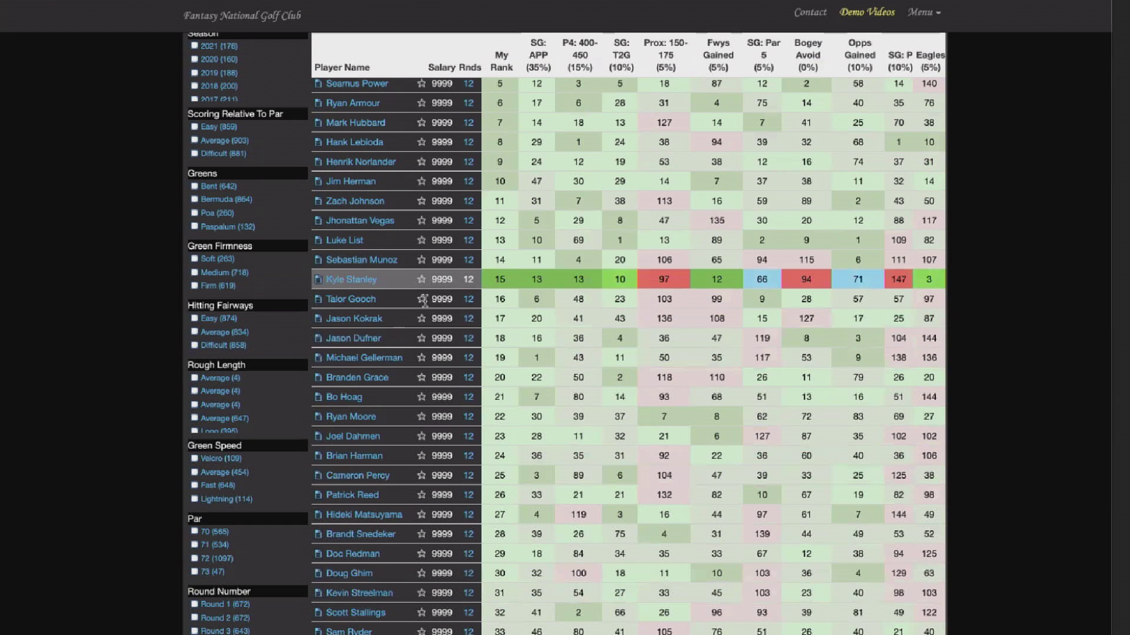
Switch the tournament pricing to 2021 WGC - St Jude DraftKings WE
{"action": "scroll", "coordinate": [443, 280], "scroll_direction": "up", "scroll_amount": 9}
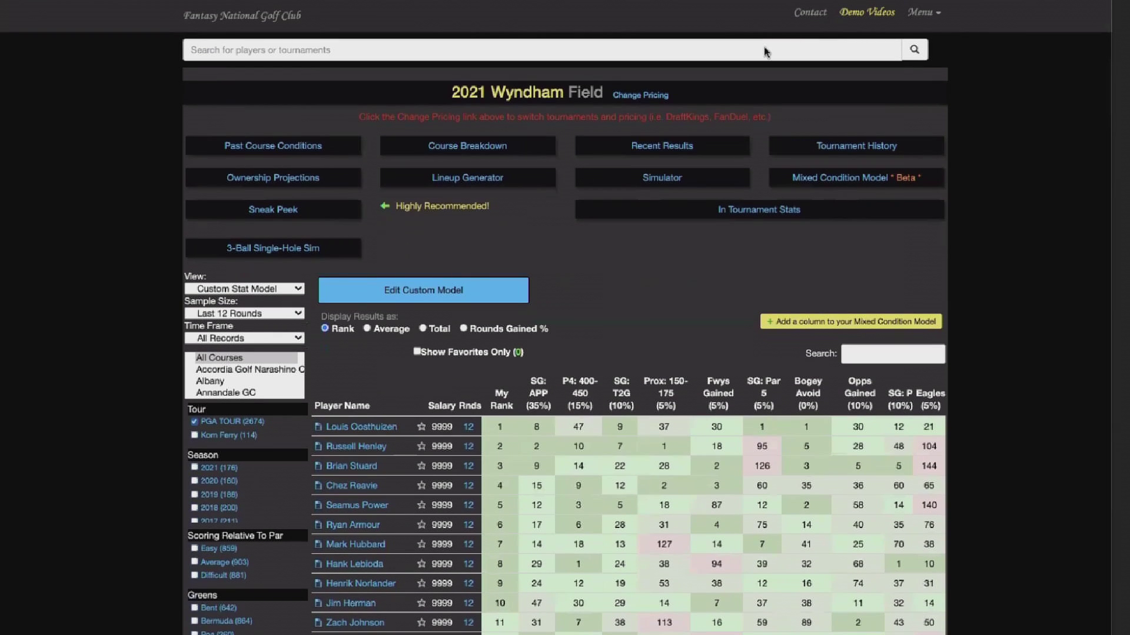
{"action": "left_click", "coordinate": [640, 95]}
{"action": "left_click", "coordinate": [603, 89]}
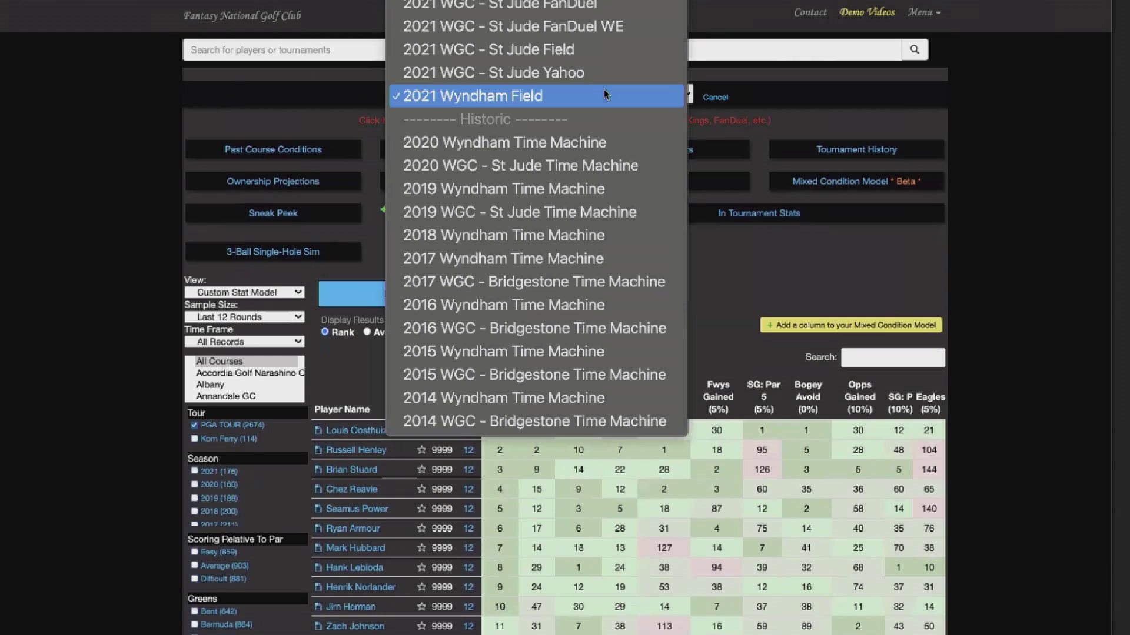
{"action": "scroll", "coordinate": [603, 42], "scroll_direction": "up", "scroll_amount": 4}
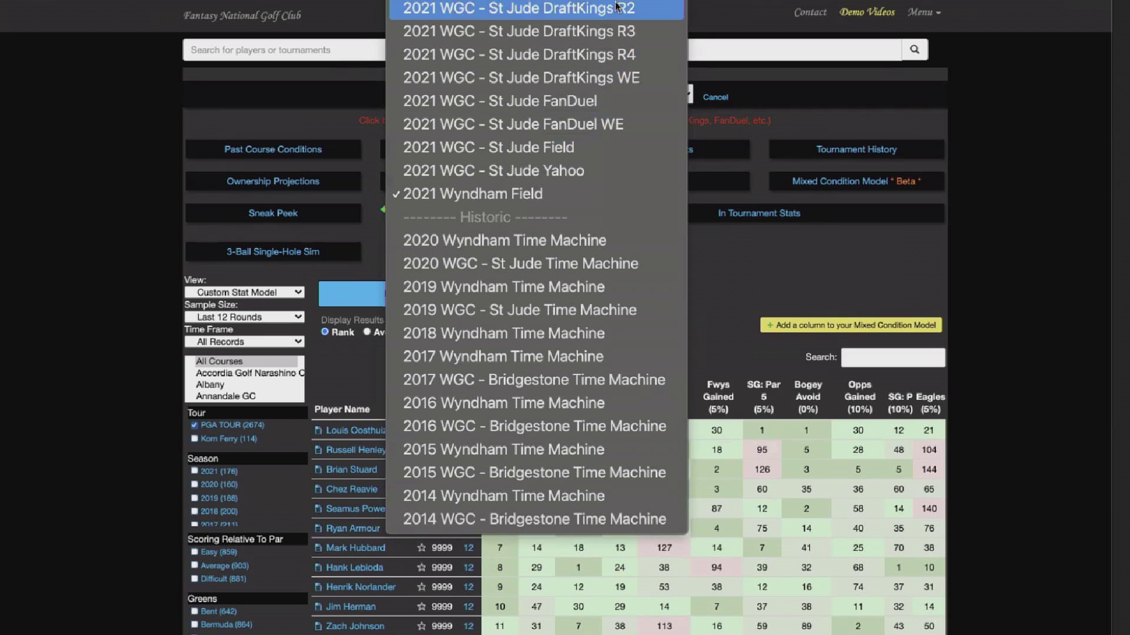
{"action": "left_click", "coordinate": [632, 77]}
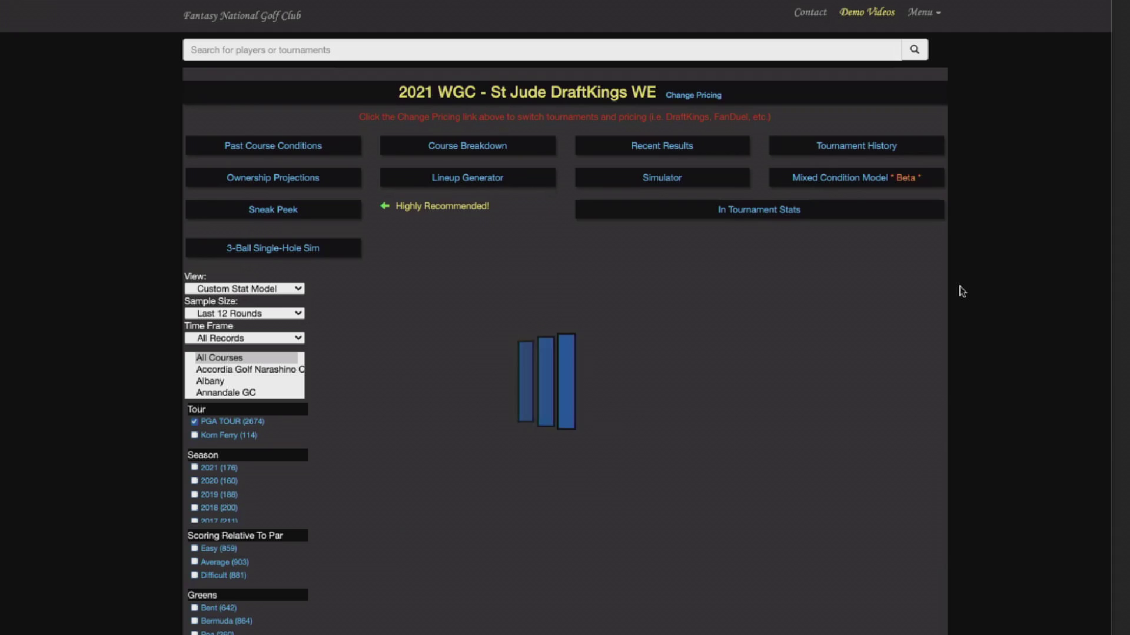
Open the in-tournament stats, display the results as totals and sort the leaderboard by SG: APP
{"action": "left_click", "coordinate": [763, 208]}
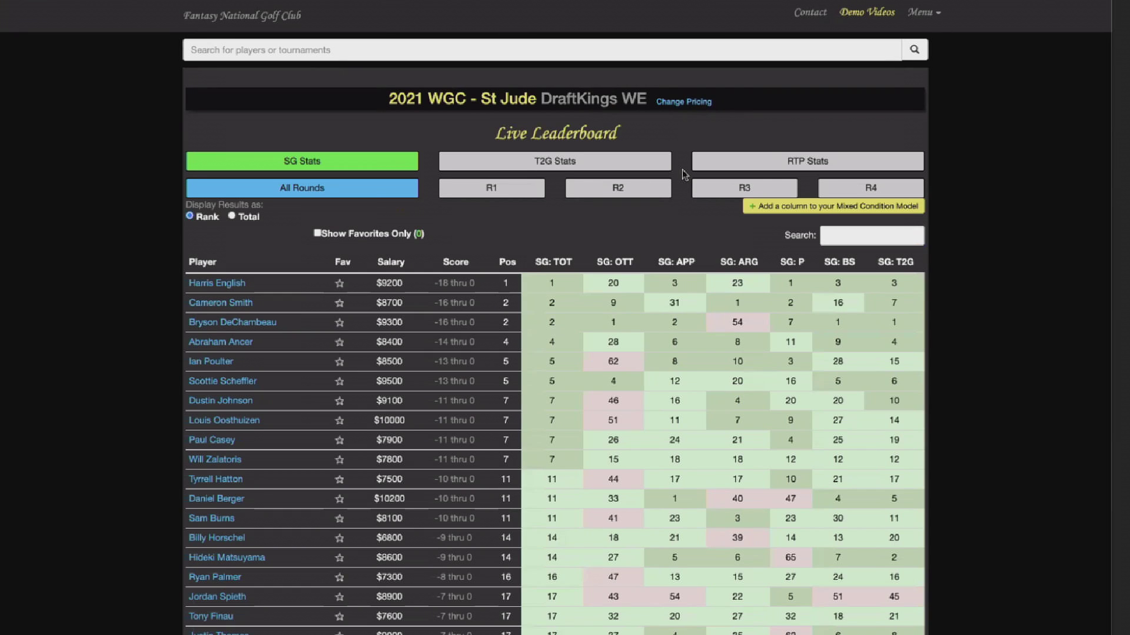
{"action": "left_click", "coordinate": [231, 217]}
{"action": "left_click", "coordinate": [686, 266]}
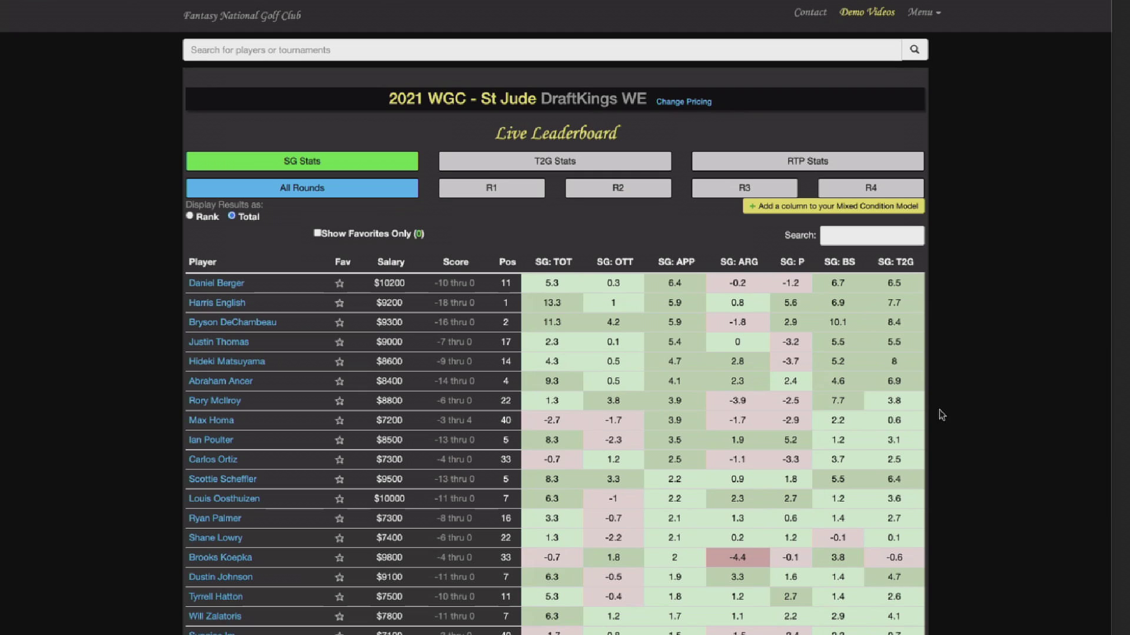
Open Hideki Matsuyama's player page separately and go to his average strokes gained summary and tournament results
{"action": "right_click", "coordinate": [253, 361]}
{"action": "left_click", "coordinate": [277, 370]}
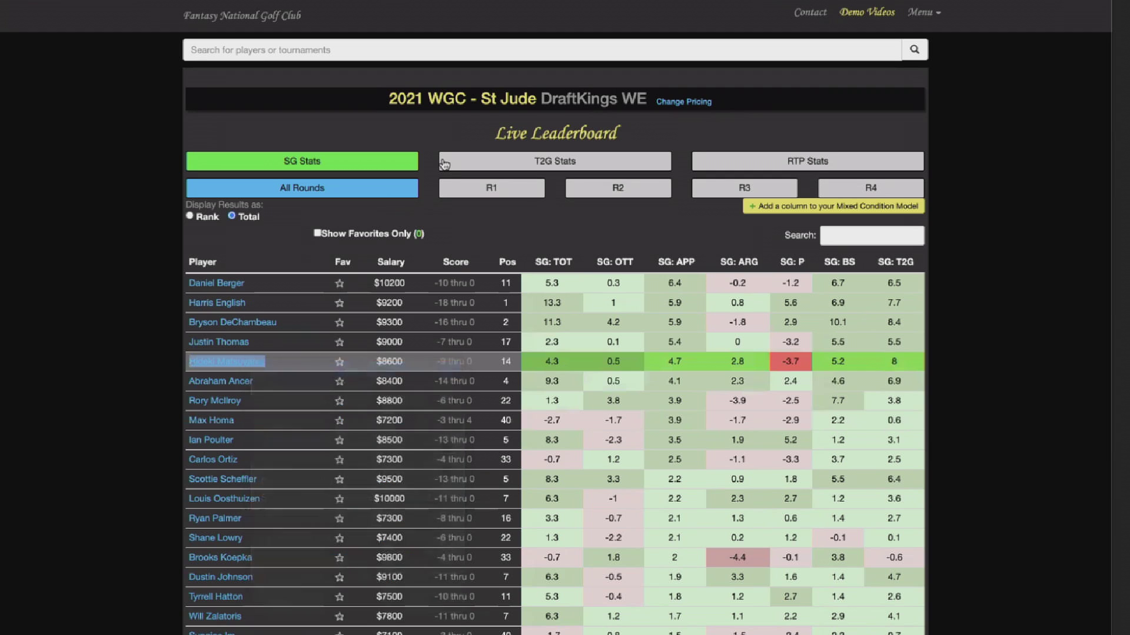
{"action": "key", "text": "ctrl+Tab"}
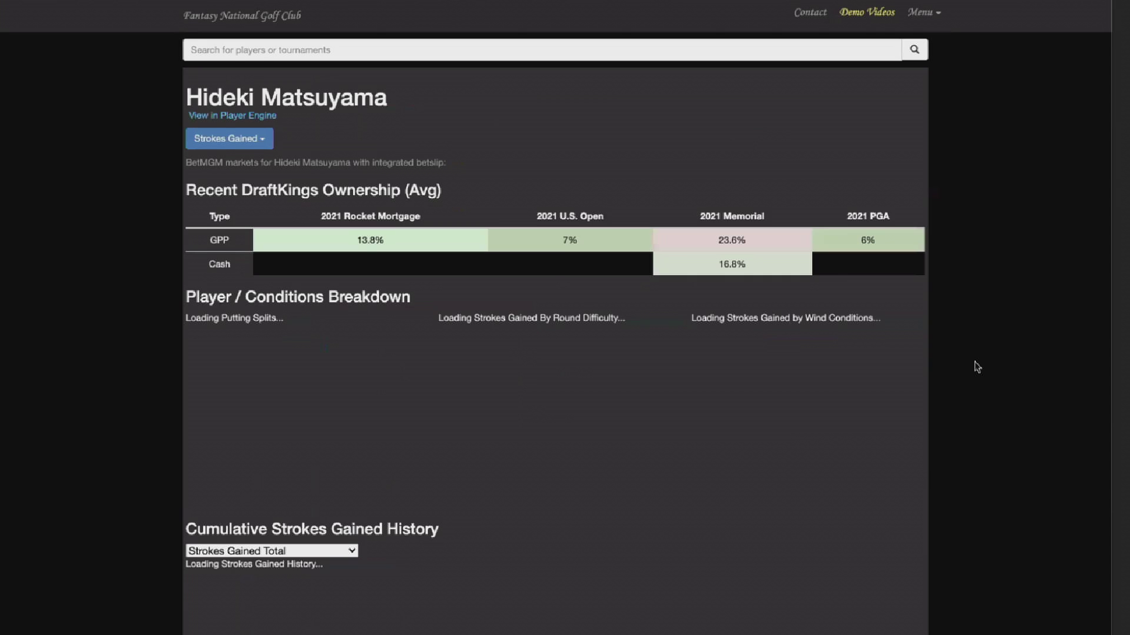
{"action": "scroll", "coordinate": [974, 363], "scroll_direction": "down", "scroll_amount": 12}
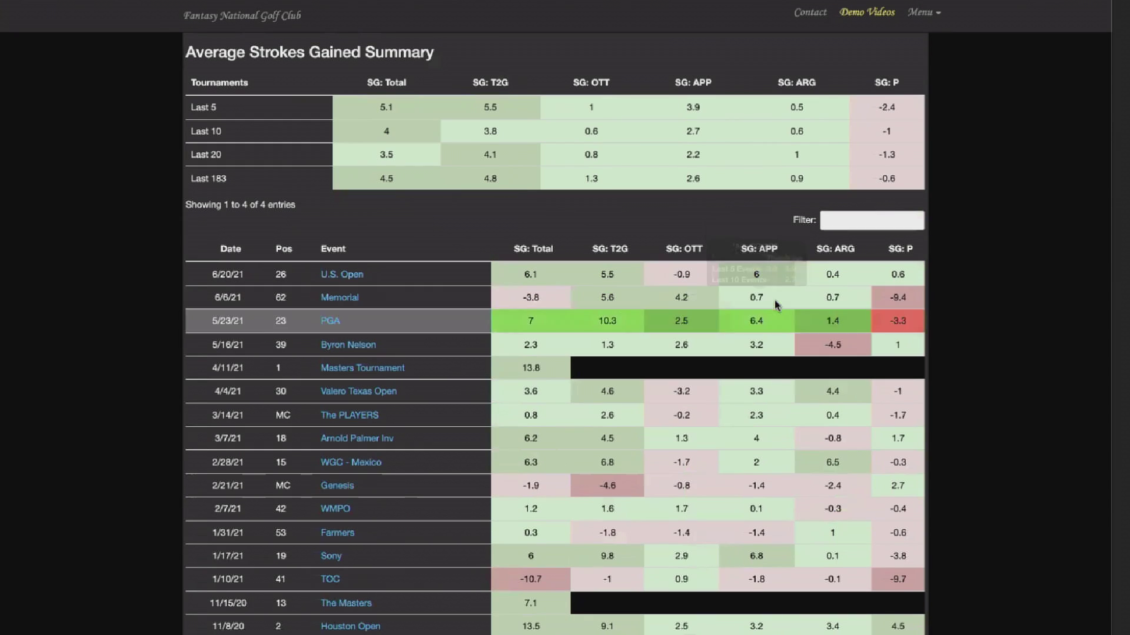
Filter Hideki Matsuyama's tournament results by "wyn" and examine his strokes gained at past Wyndham events
{"action": "left_click", "coordinate": [887, 219]}
{"action": "type", "text": "wymn"}
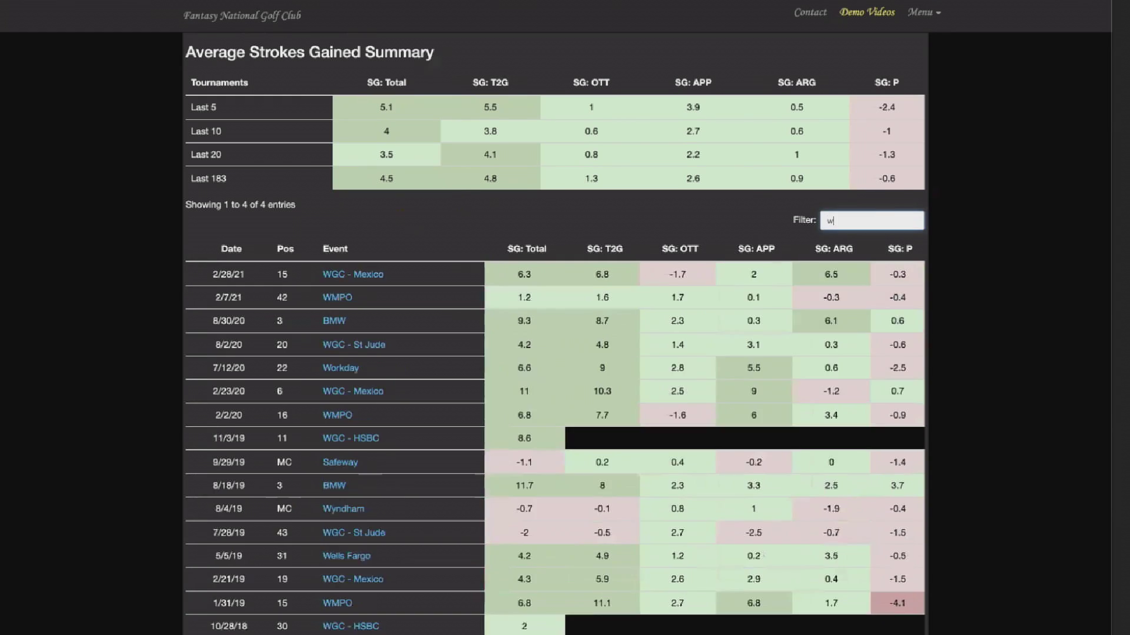
{"action": "key", "text": "BackSpace"}
{"action": "type", "text": "n"}
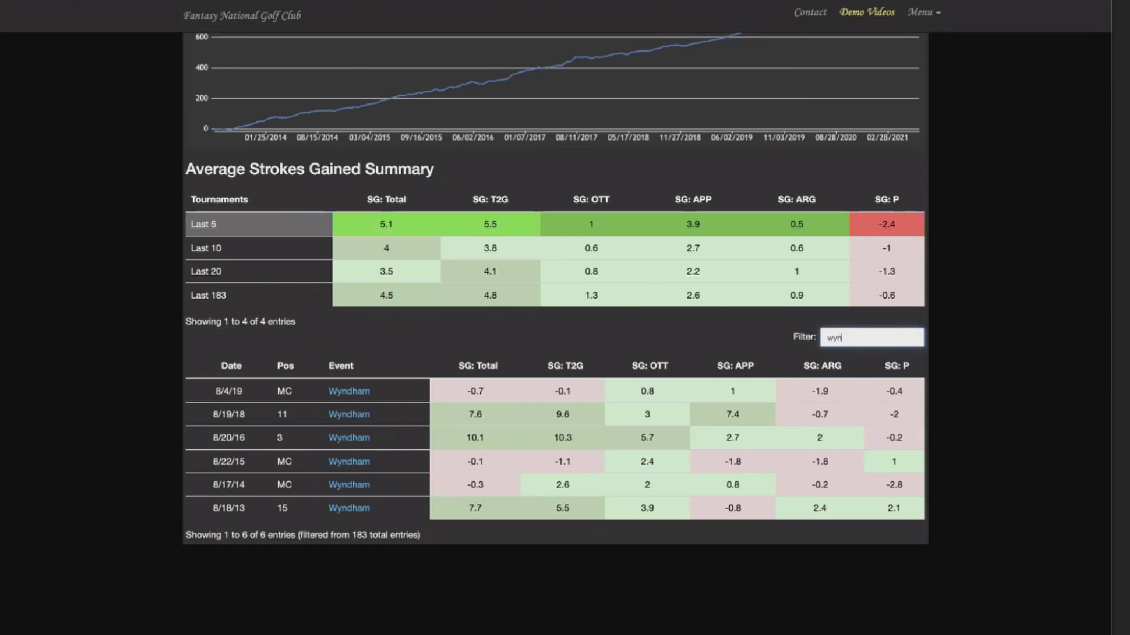
{"action": "type", "text": "f"}
{"action": "key", "text": "BackSpace"}
{"action": "key", "text": "BackSpace"}
{"action": "key", "text": "BackSpace"}
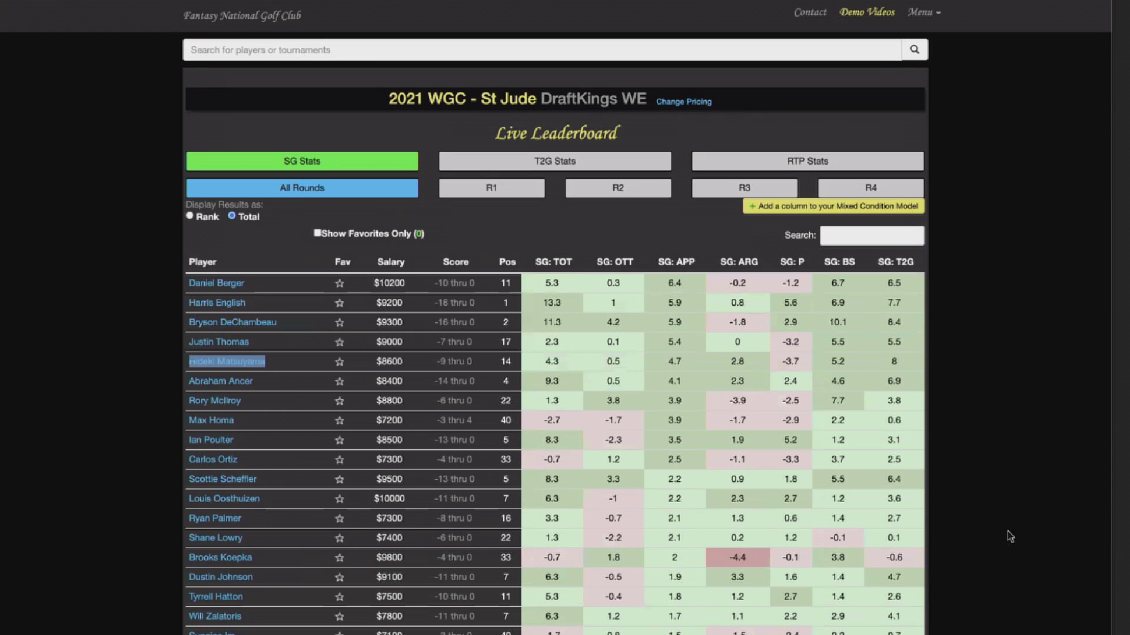
Return to the St Jude leaderboard and compare players' putting, around-the-green and approach totals, including Billy Horschel and Will Zalatoris
{"action": "scroll", "coordinate": [969, 534], "scroll_direction": "down", "scroll_amount": 1}
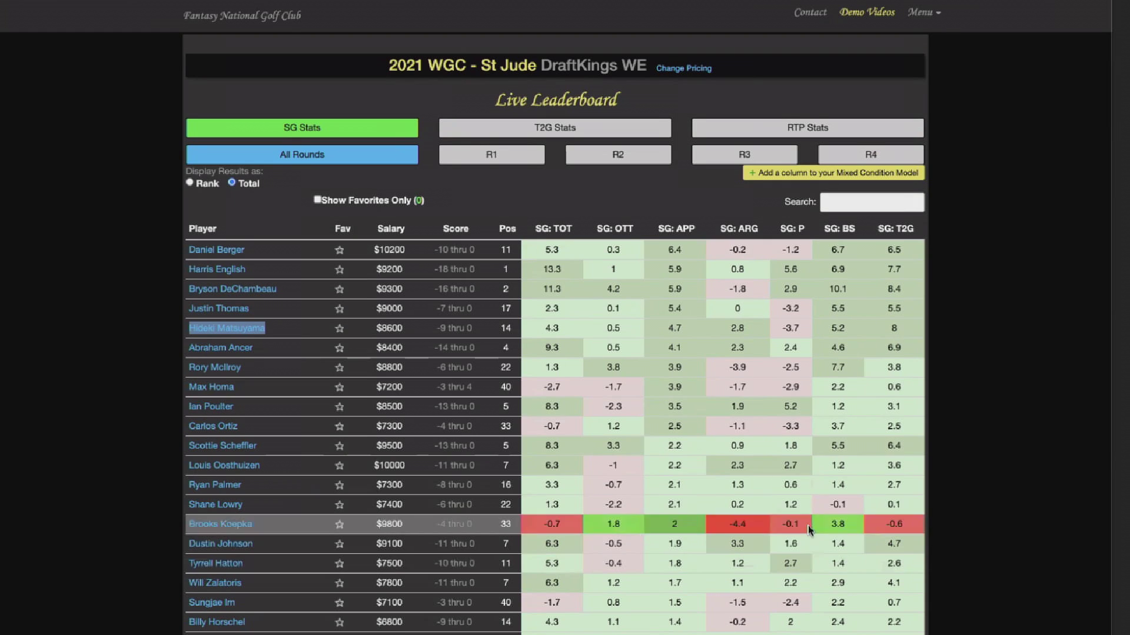
{"action": "scroll", "coordinate": [769, 566], "scroll_direction": "down", "scroll_amount": 1}
{"action": "mouse_move", "coordinate": [791, 587]}
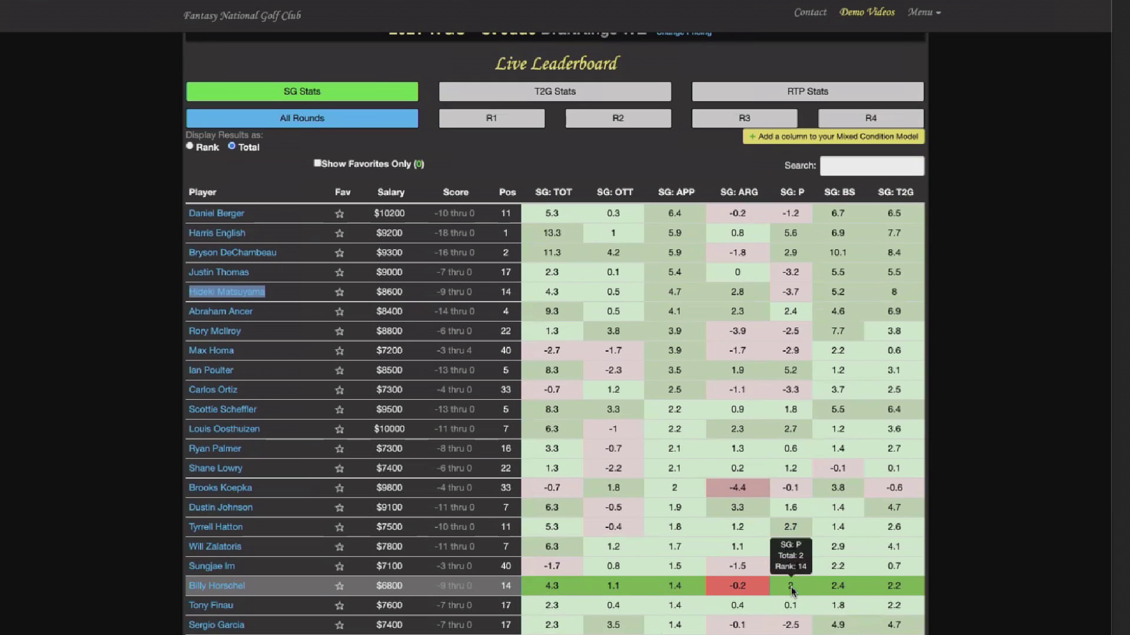
{"action": "mouse_move", "coordinate": [737, 583]}
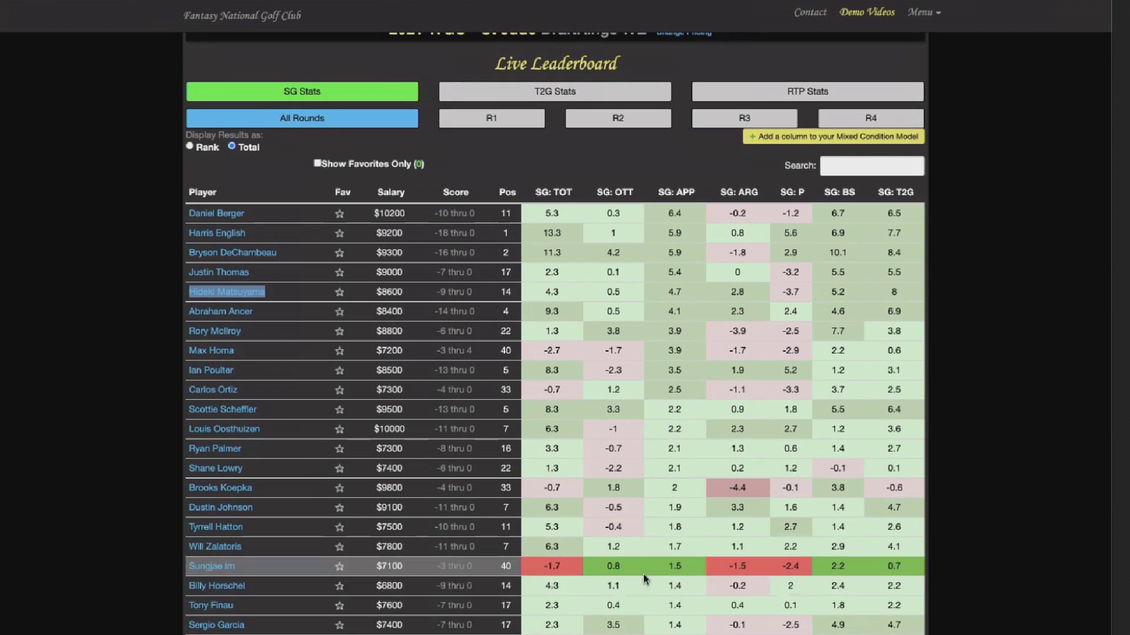
{"action": "mouse_move", "coordinate": [695, 584]}
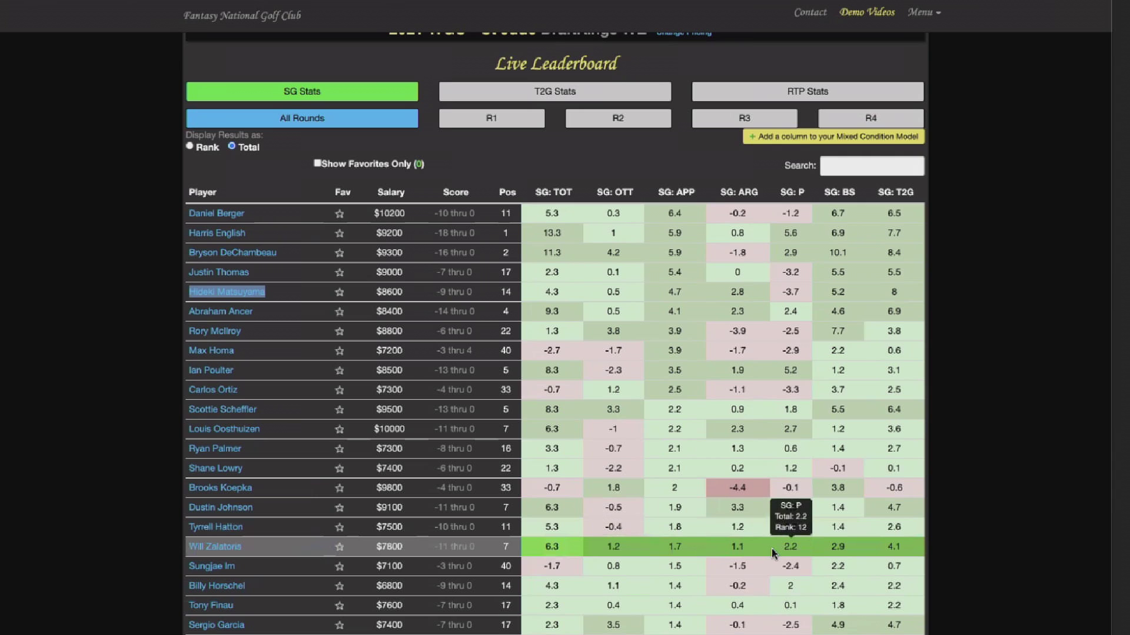
Sort the St Jude leaderboard by SG: P, worst putters first, and compare their approach and around-the-green totals
{"action": "left_click", "coordinate": [792, 193]}
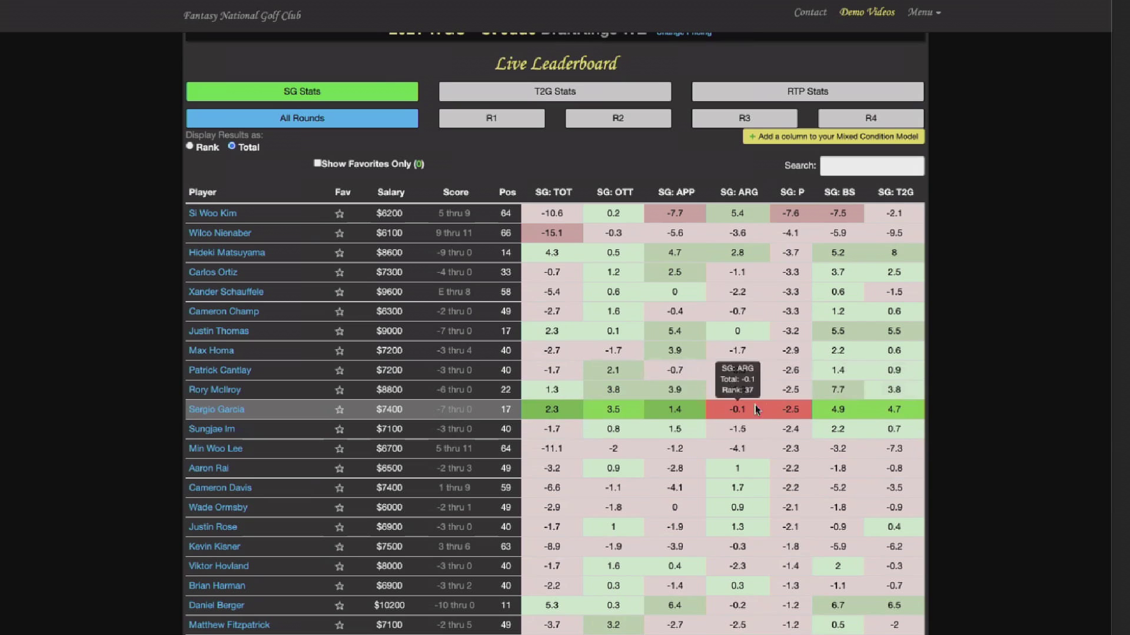
{"action": "mouse_move", "coordinate": [795, 409]}
{"action": "mouse_move", "coordinate": [751, 409]}
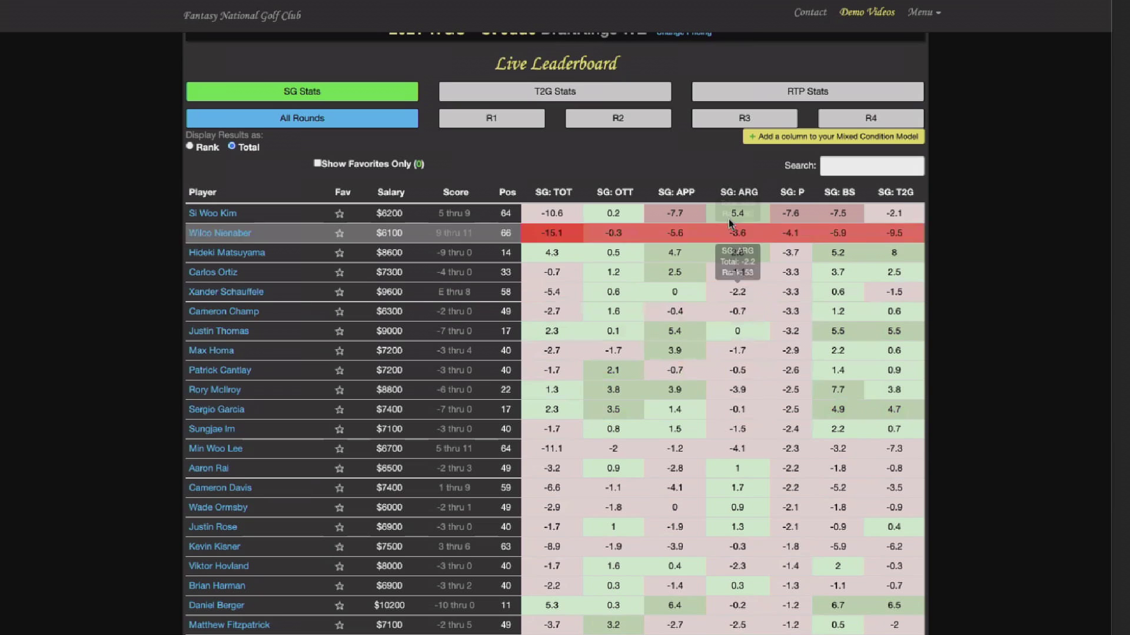
{"action": "mouse_move", "coordinate": [739, 272]}
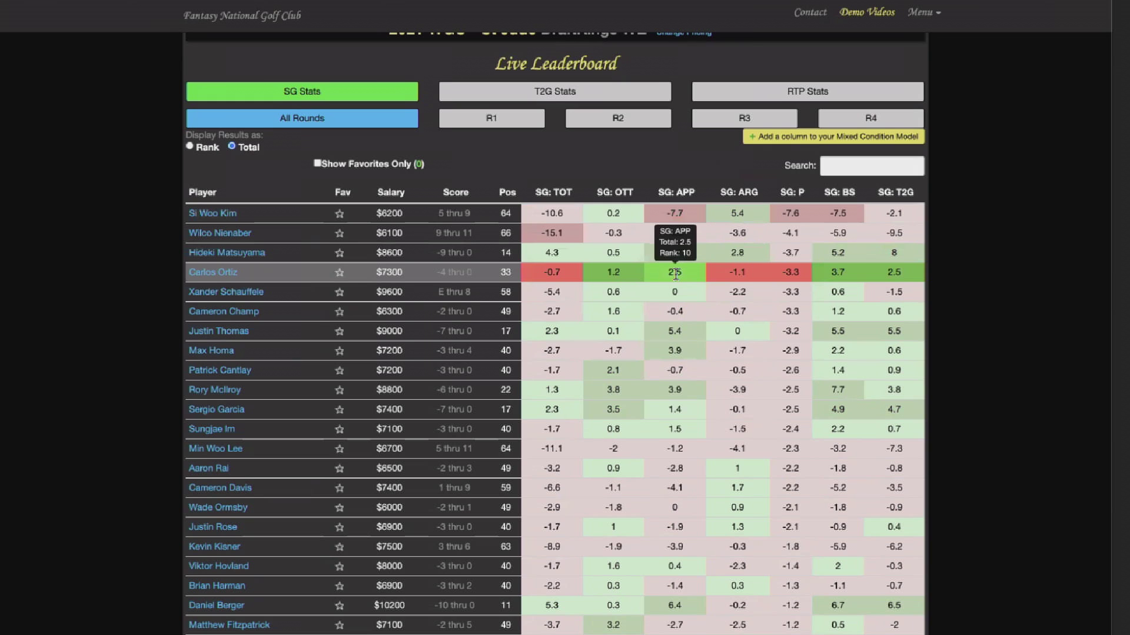
{"action": "mouse_move", "coordinate": [691, 271]}
{"action": "scroll", "coordinate": [675, 274], "scroll_direction": "down", "scroll_amount": 1}
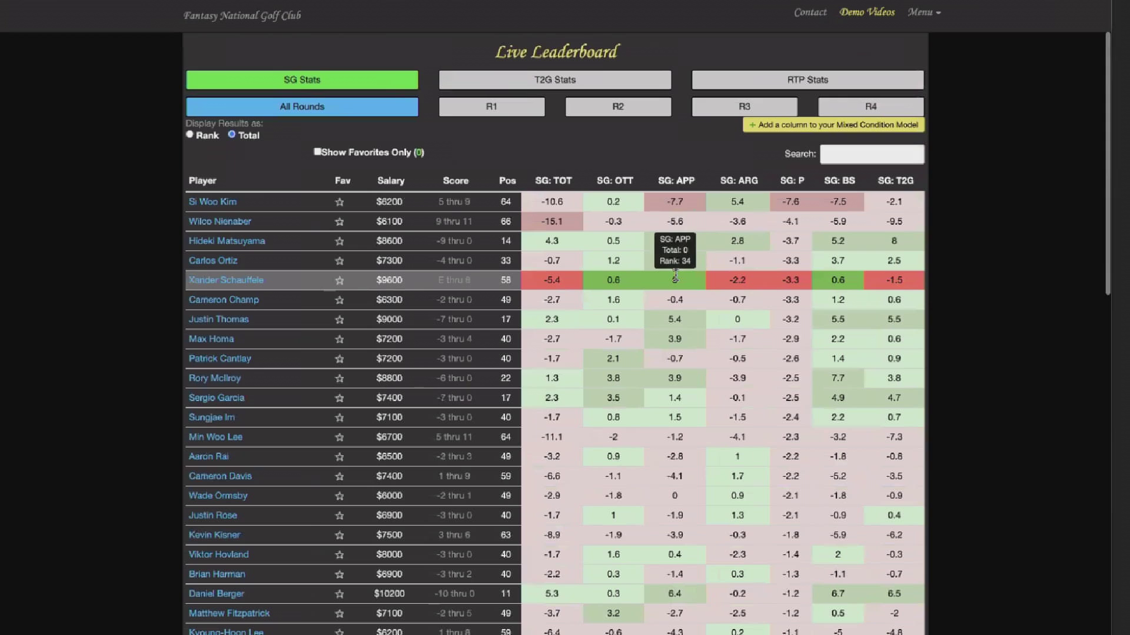
{"action": "scroll", "coordinate": [676, 262], "scroll_direction": "down", "scroll_amount": 1}
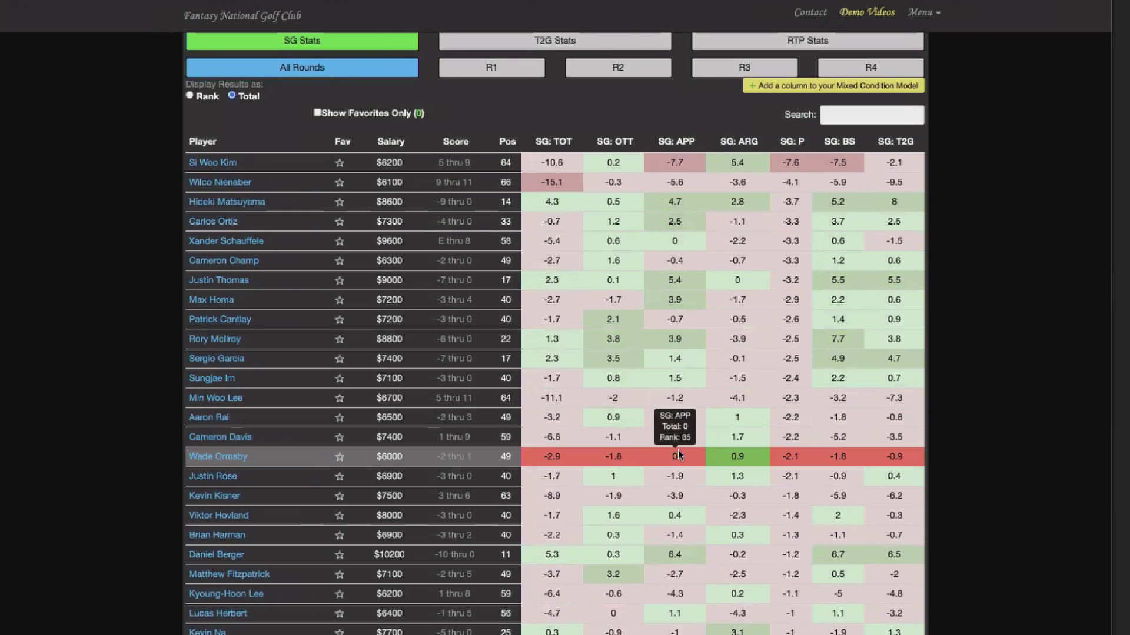
Examine the poor putters' approach and around-the-green totals on the St Jude leaderboard, including Brian Harman, Kevin Na, Sungjae Im and Jim Herman
{"action": "scroll", "coordinate": [677, 450], "scroll_direction": "down", "scroll_amount": 1}
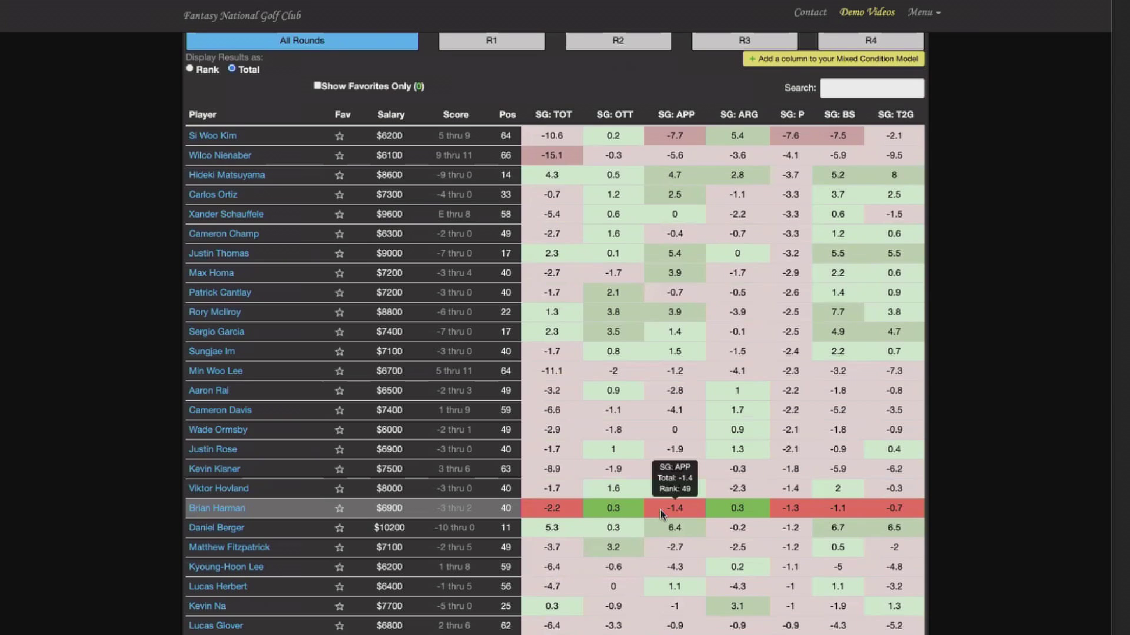
{"action": "scroll", "coordinate": [661, 509], "scroll_direction": "down", "scroll_amount": 2}
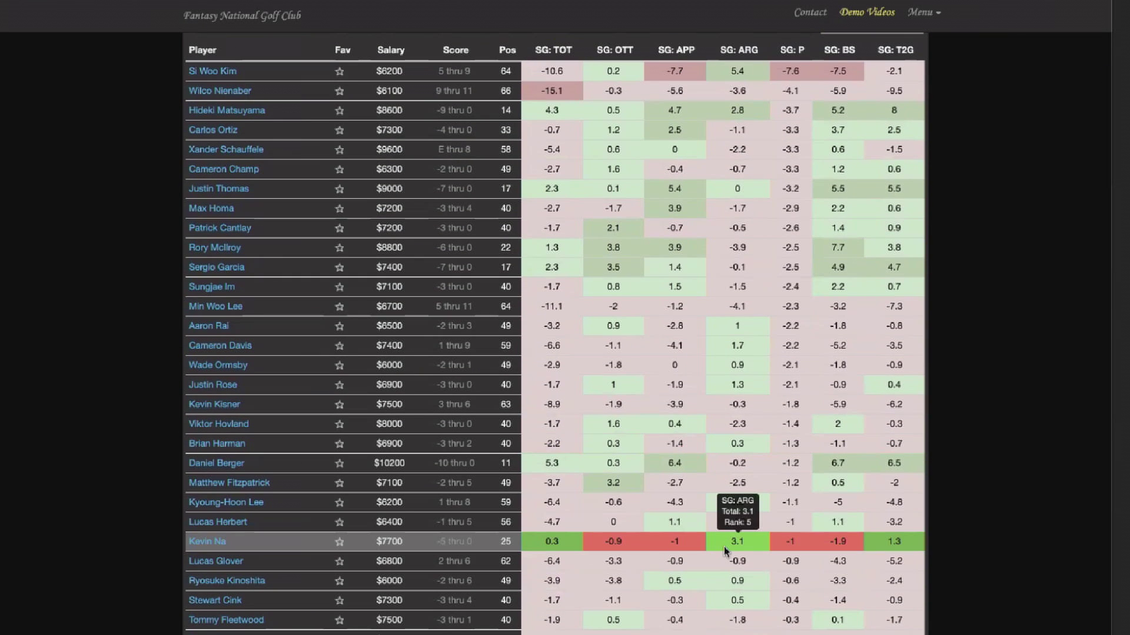
{"action": "scroll", "coordinate": [724, 546], "scroll_direction": "down", "scroll_amount": 2}
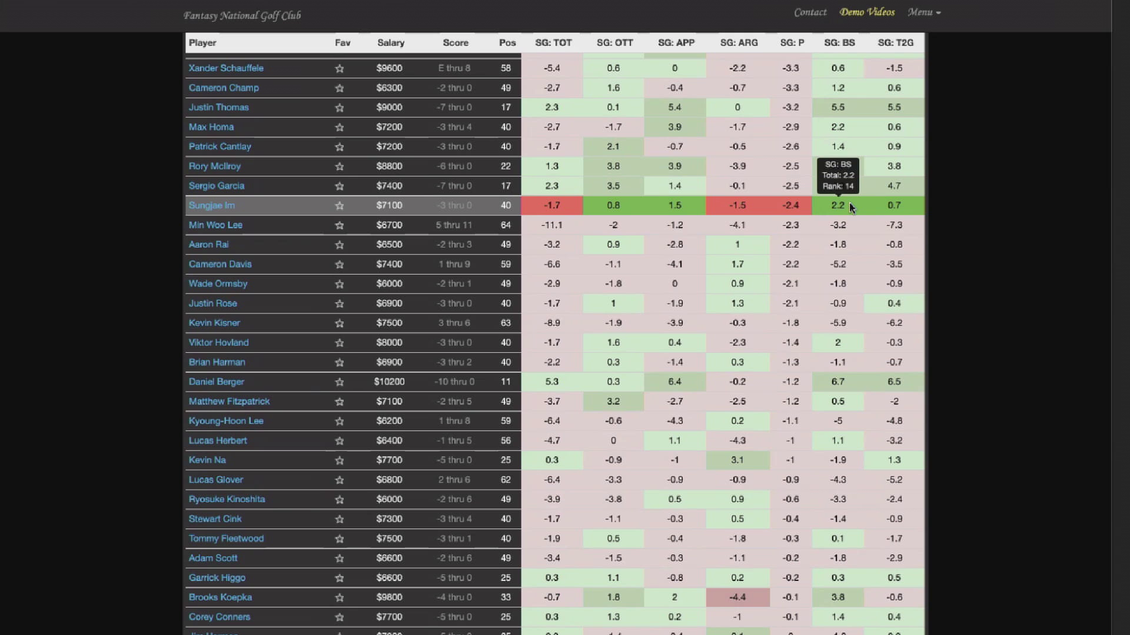
{"action": "scroll", "coordinate": [849, 202], "scroll_direction": "down", "scroll_amount": 2}
{"action": "scroll", "coordinate": [607, 207], "scroll_direction": "down", "scroll_amount": 3}
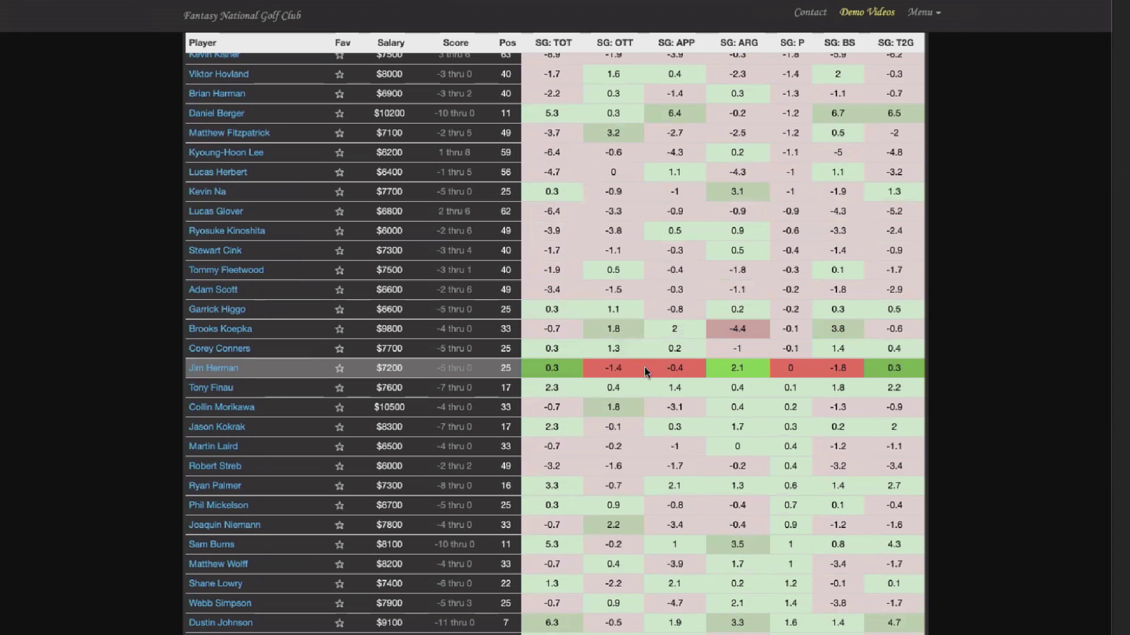
{"action": "mouse_move", "coordinate": [700, 368]}
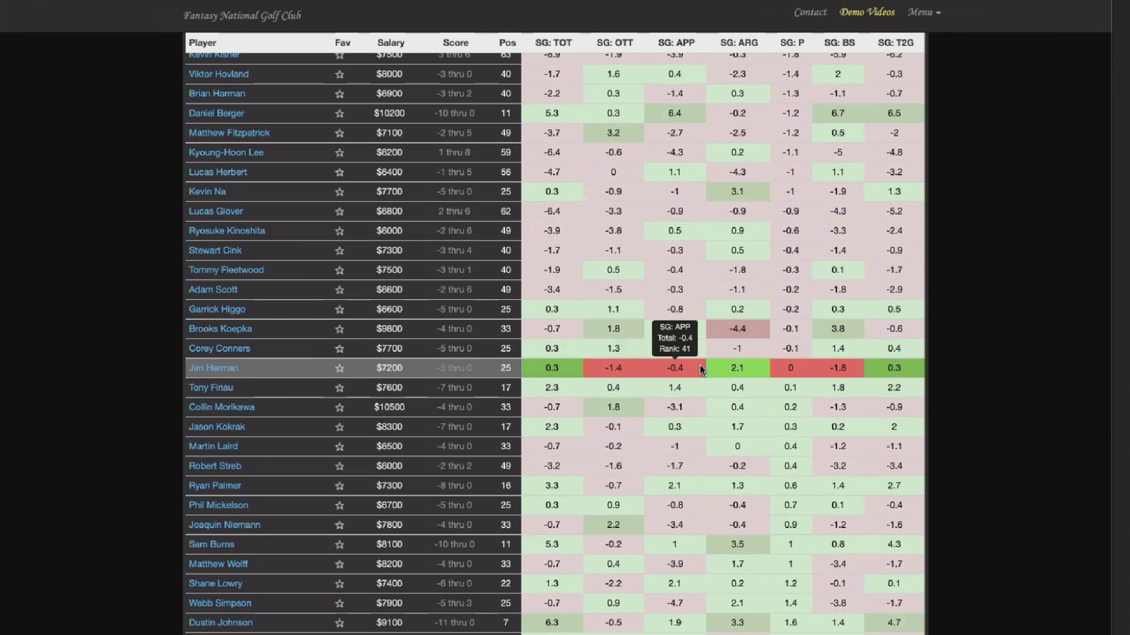
{"action": "mouse_move", "coordinate": [752, 367]}
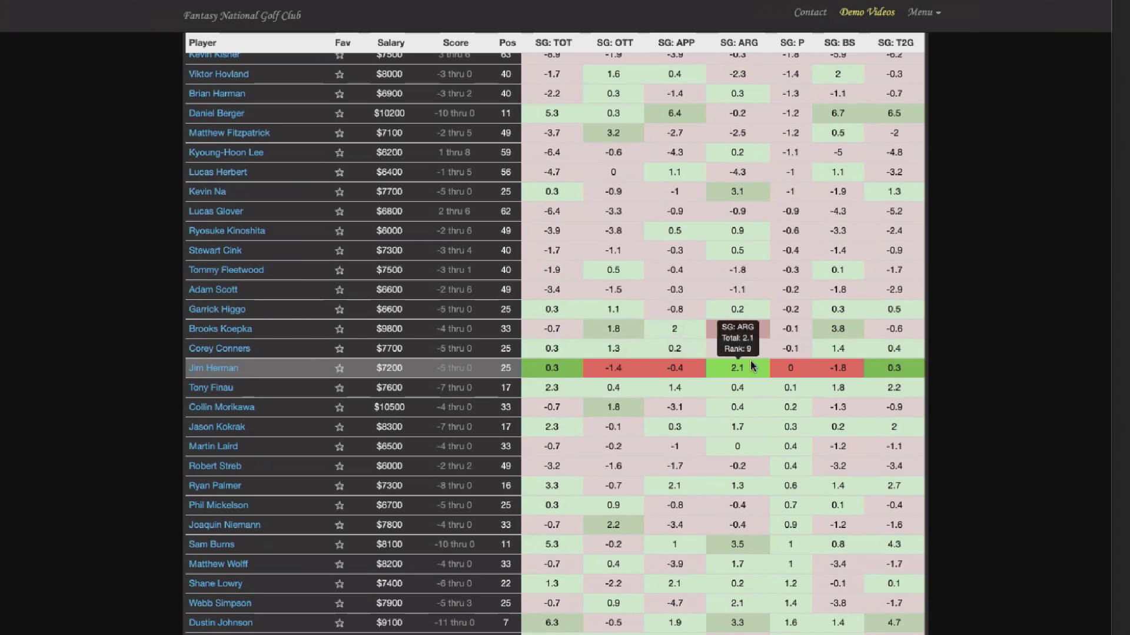
Compare the SG: APP totals of Jason Kokrak, Collin Morikawa, Sam Burns, Matthew Wolff and Webb Simpson, plus Kokrak's SG: ARG
{"action": "scroll", "coordinate": [752, 367], "scroll_direction": "down", "scroll_amount": 1}
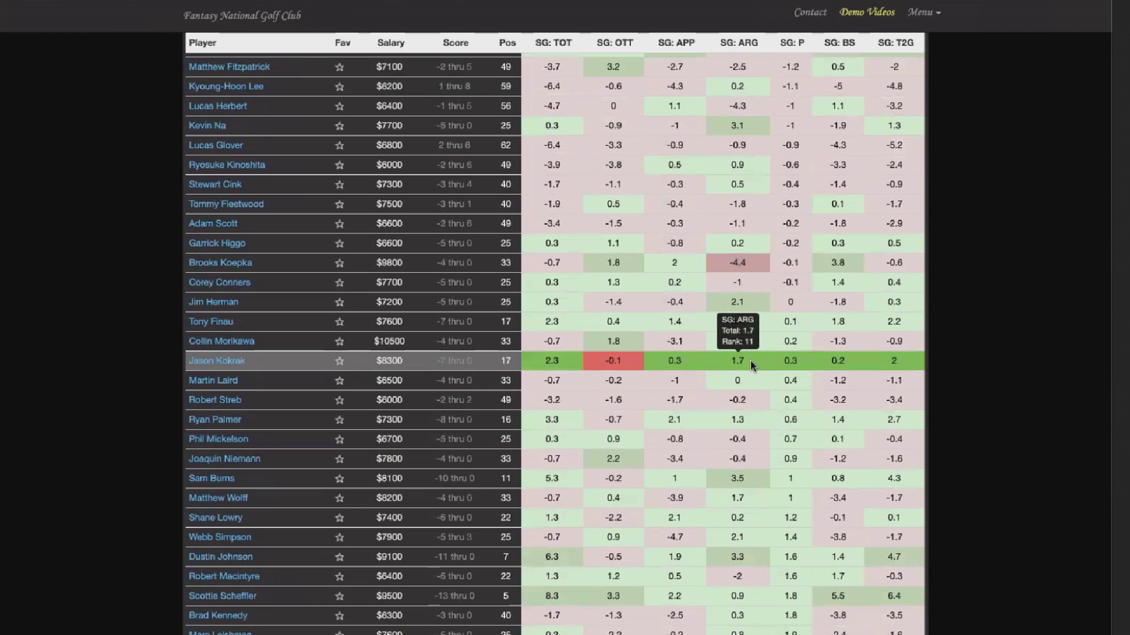
{"action": "mouse_move", "coordinate": [633, 360]}
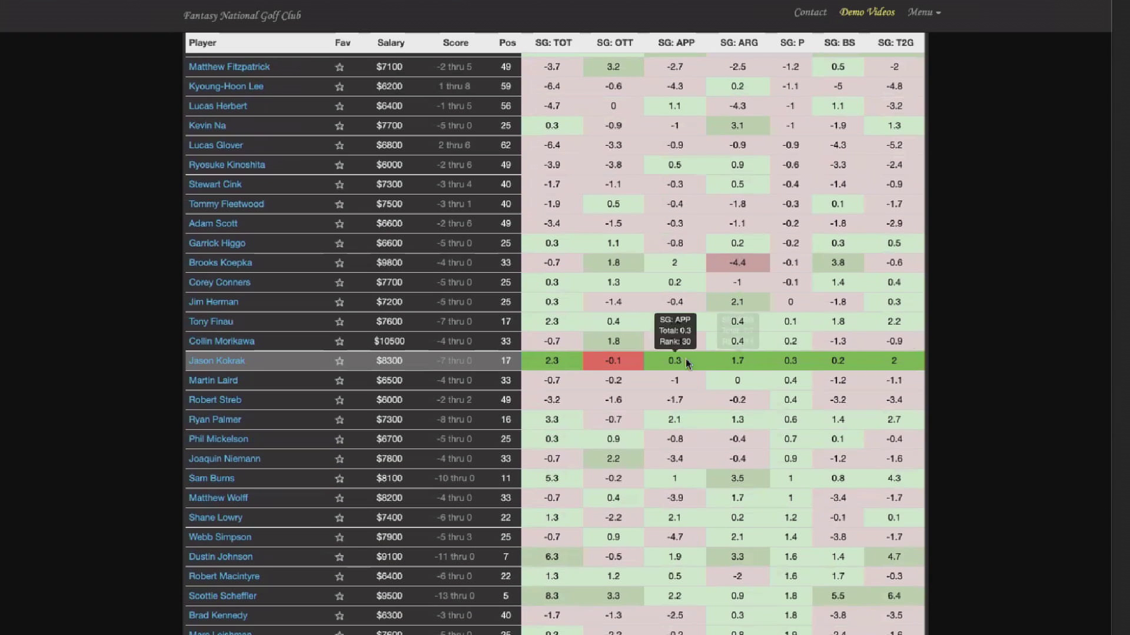
{"action": "mouse_move", "coordinate": [672, 356]}
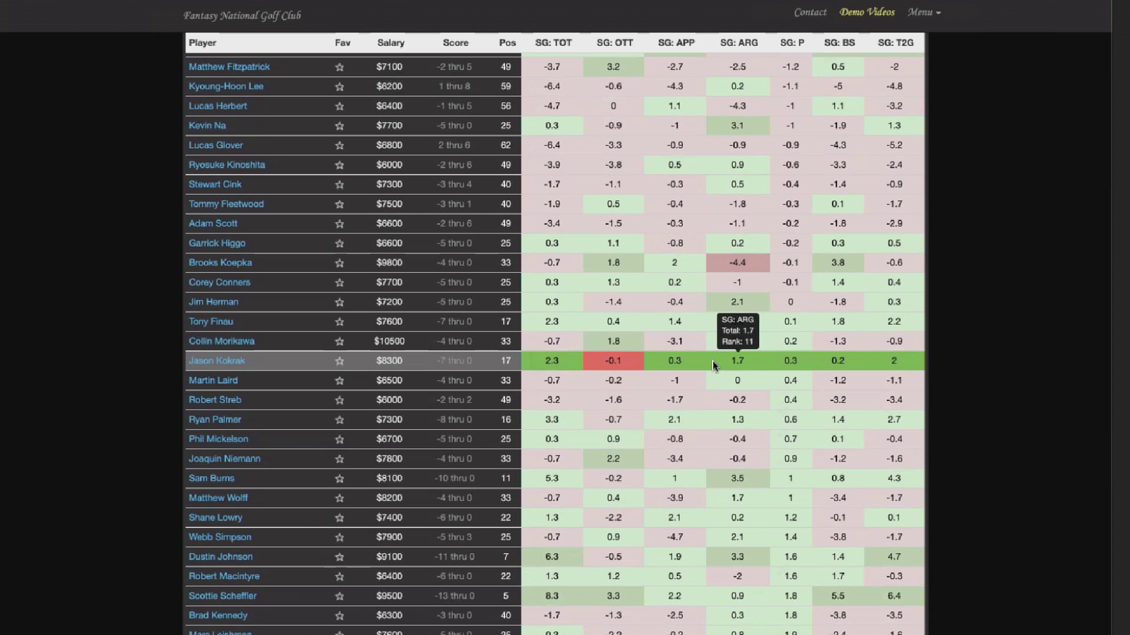
{"action": "scroll", "coordinate": [713, 365], "scroll_direction": "down", "scroll_amount": 3}
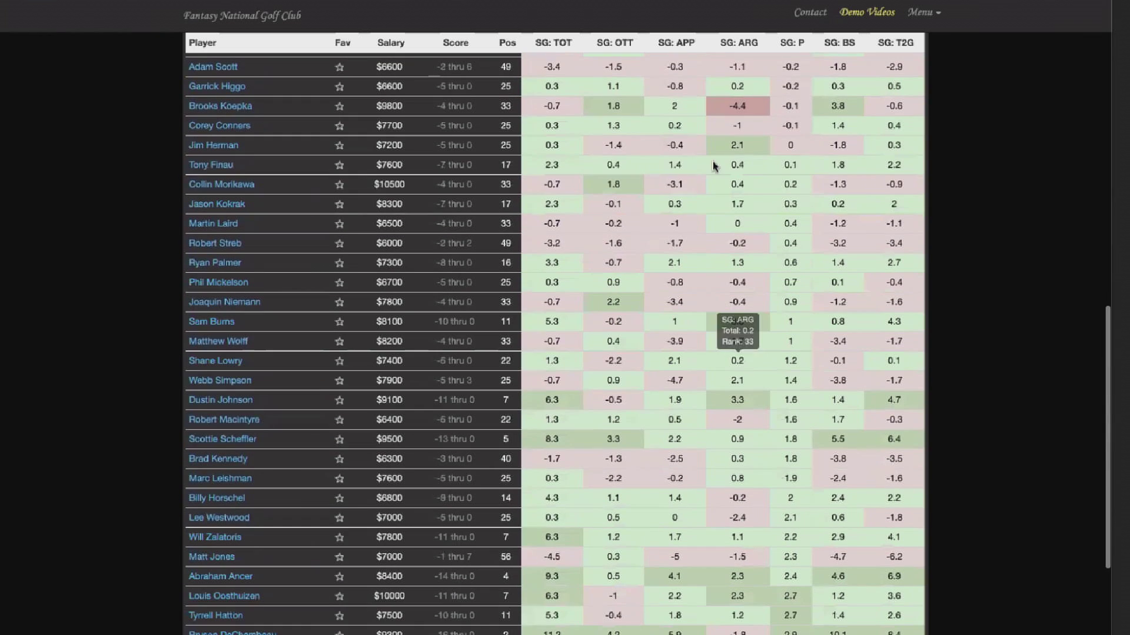
{"action": "mouse_move", "coordinate": [696, 190]}
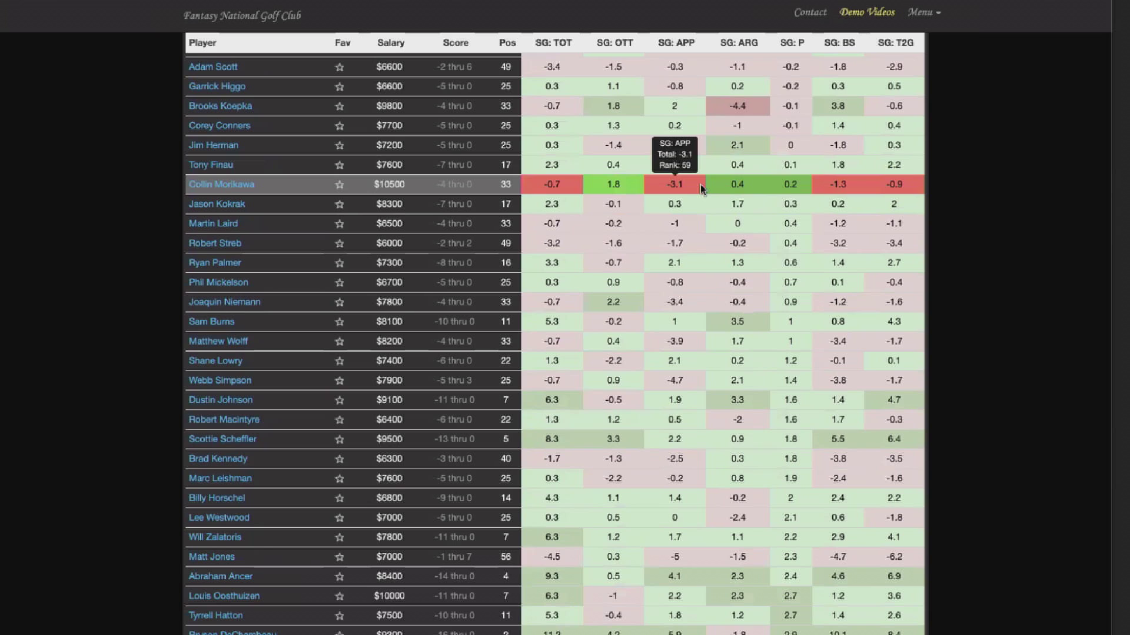
{"action": "scroll", "coordinate": [702, 189], "scroll_direction": "down", "scroll_amount": 2}
{"action": "mouse_move", "coordinate": [702, 228]}
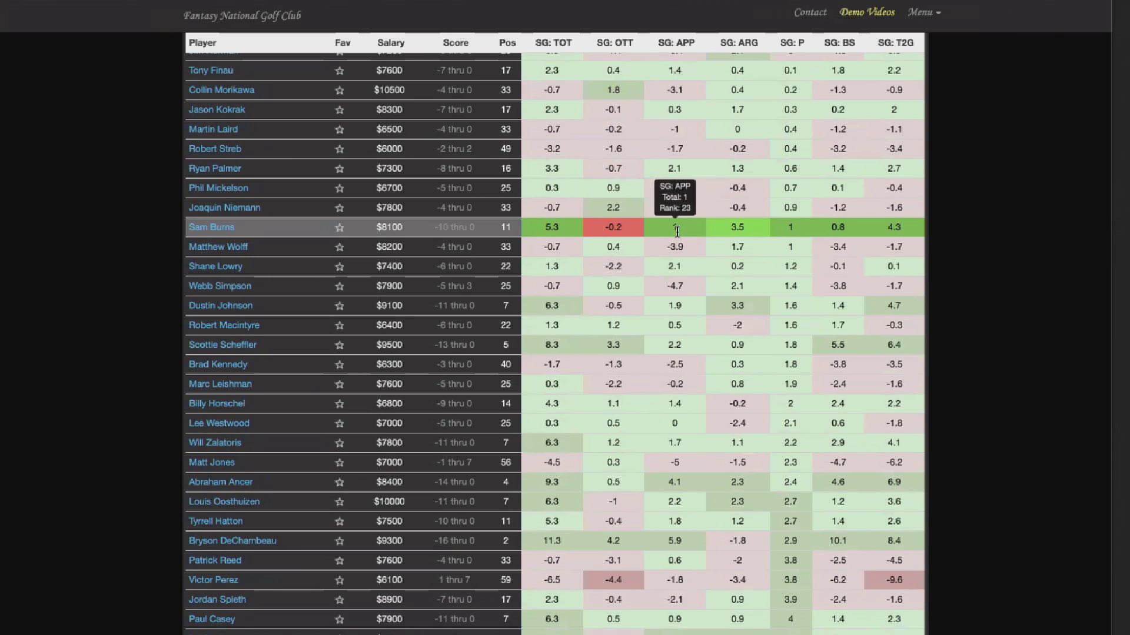
{"action": "mouse_move", "coordinate": [683, 249]}
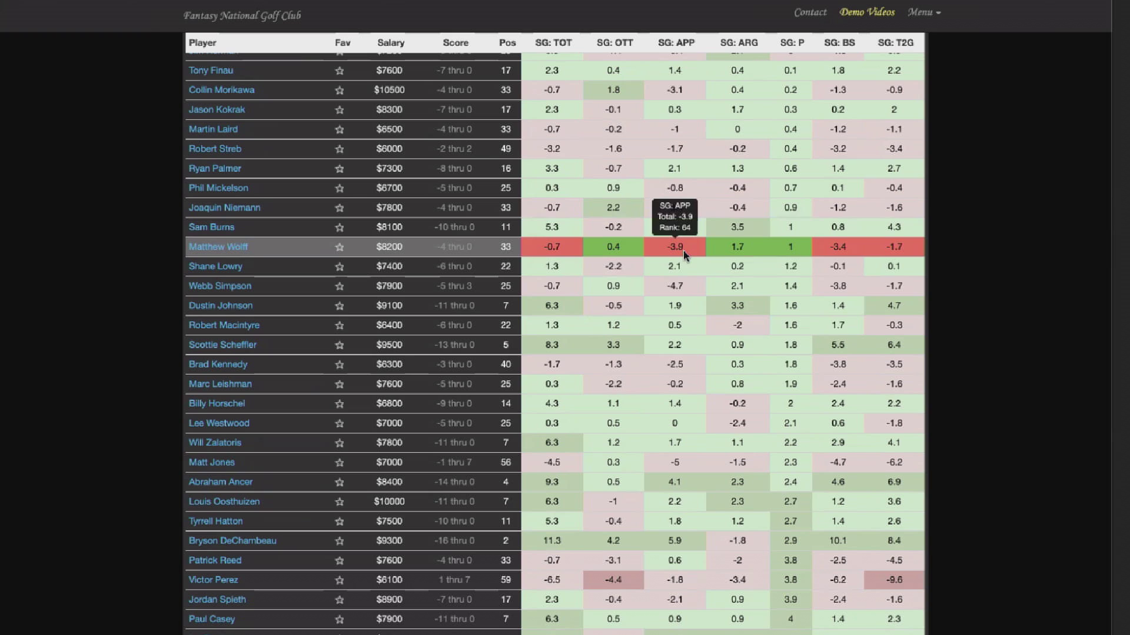
{"action": "mouse_move", "coordinate": [682, 281]}
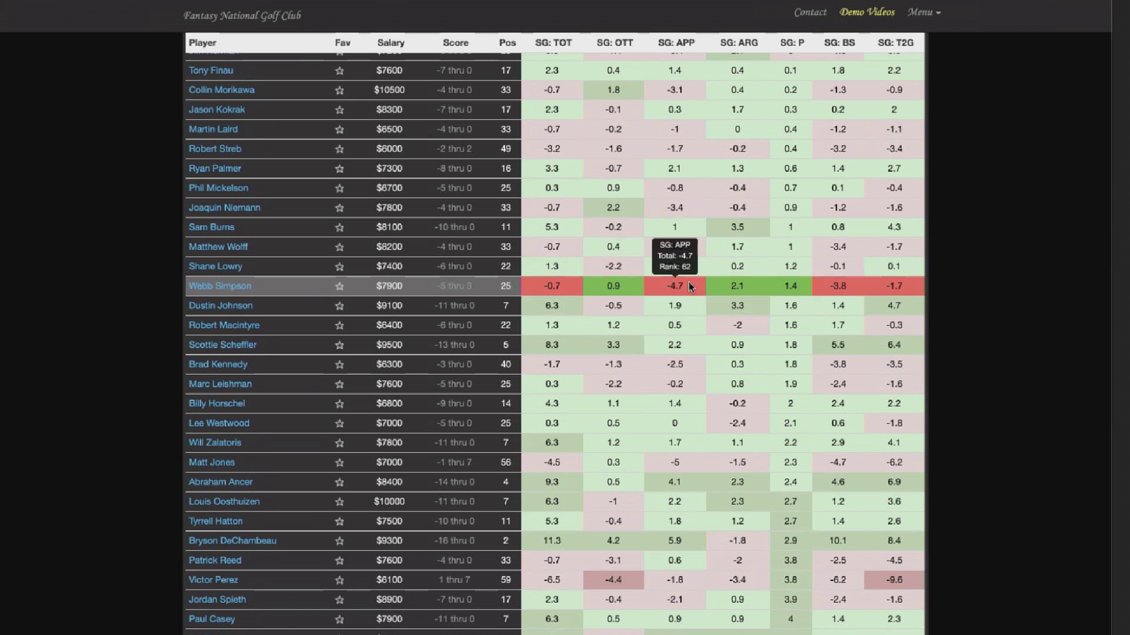
Open Webb Simpson's player page and examine his SG: APP results at his 2020 events, including Wyndham and Memorial
{"action": "right_click", "coordinate": [248, 287]}
{"action": "left_click", "coordinate": [596, 191]}
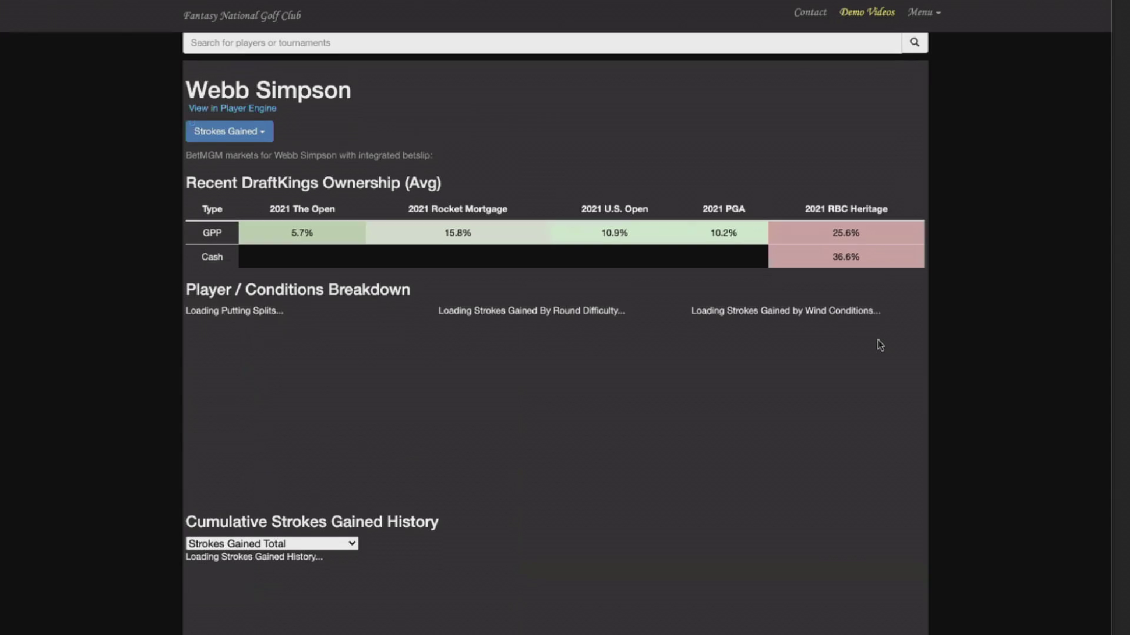
{"action": "scroll", "coordinate": [878, 345], "scroll_direction": "down", "scroll_amount": 10}
{"action": "scroll", "coordinate": [813, 265], "scroll_direction": "down", "scroll_amount": 7}
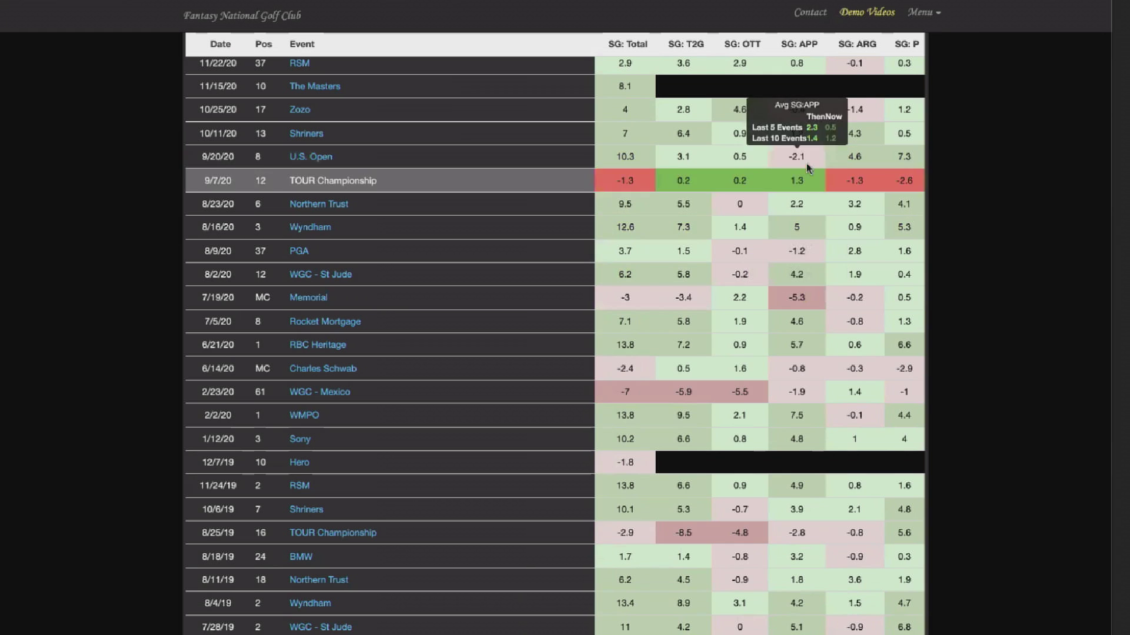
{"action": "mouse_move", "coordinate": [808, 282]}
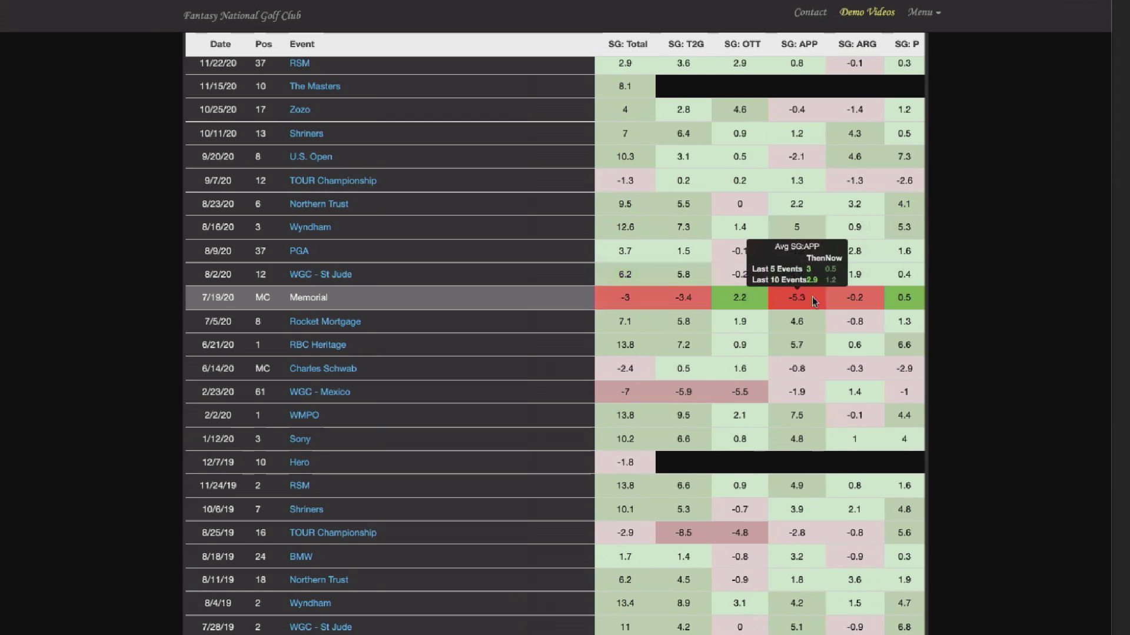
Compare Webb Simpson's average strokes gained summary and 2021 approach results with his tournament history back through 2018
{"action": "scroll", "coordinate": [818, 359], "scroll_direction": "up", "scroll_amount": 1}
{"action": "scroll", "coordinate": [818, 359], "scroll_direction": "up", "scroll_amount": 8}
{"action": "scroll", "coordinate": [802, 274], "scroll_direction": "down", "scroll_amount": 1}
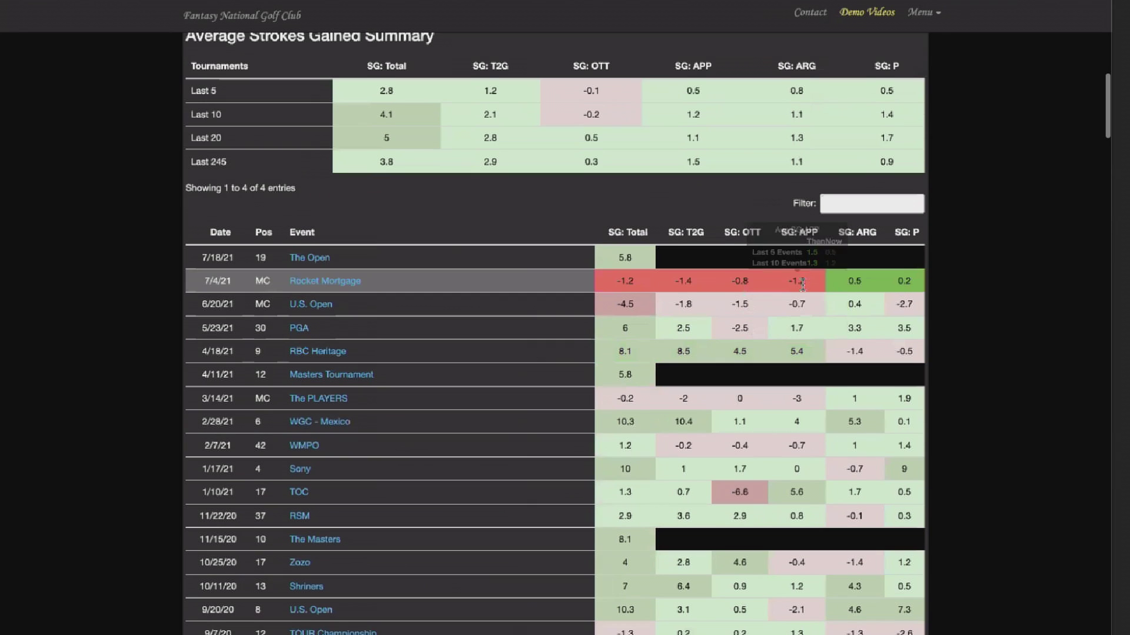
{"action": "mouse_move", "coordinate": [811, 306]}
{"action": "scroll", "coordinate": [810, 304], "scroll_direction": "down", "scroll_amount": 9}
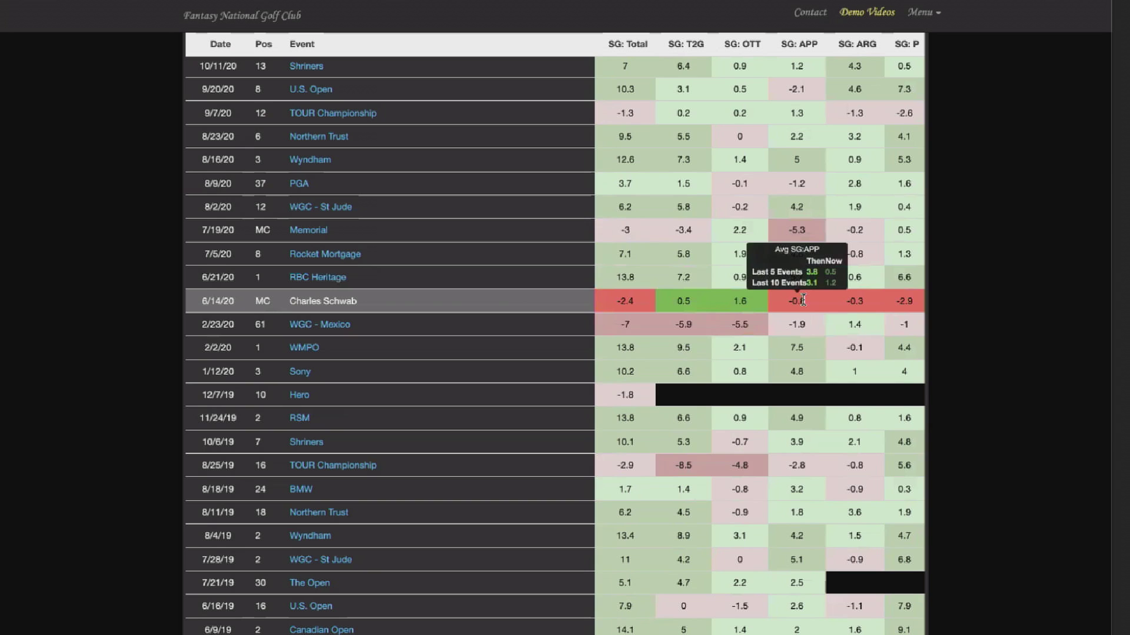
{"action": "scroll", "coordinate": [810, 303], "scroll_direction": "down", "scroll_amount": 7}
{"action": "scroll", "coordinate": [809, 306], "scroll_direction": "down", "scroll_amount": 5}
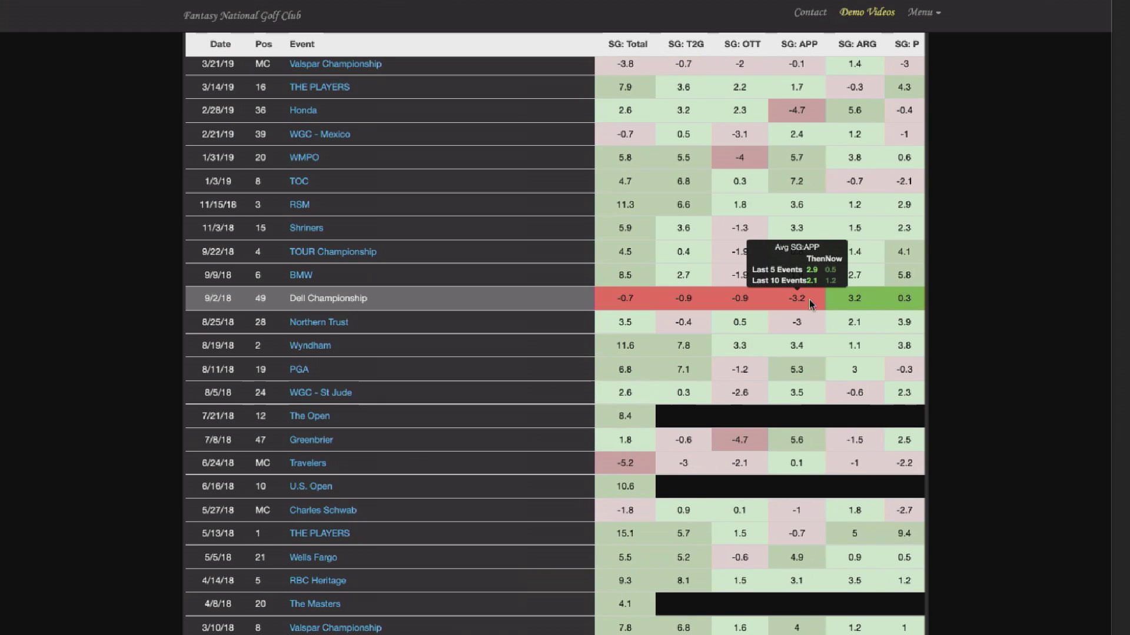
Return to the St Jude leaderboard and review Webb Simpson's row and the strongest putters' totals, including Patrick Reed's SG: APP
{"action": "key", "text": "Escape"}
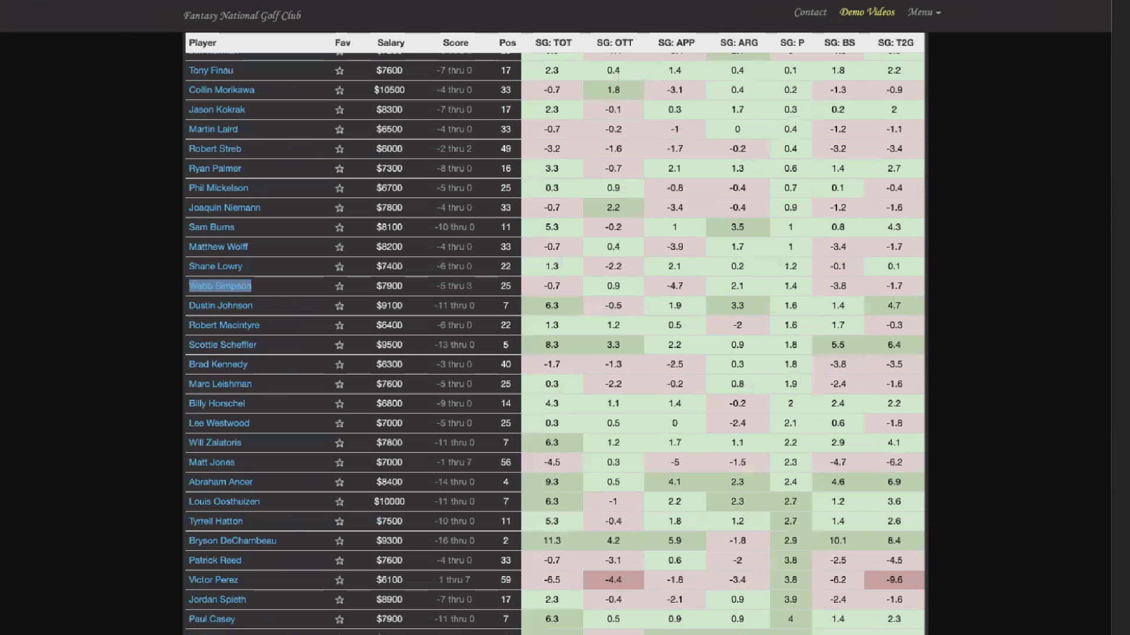
{"action": "mouse_move", "coordinate": [765, 287]}
{"action": "mouse_move", "coordinate": [909, 287]}
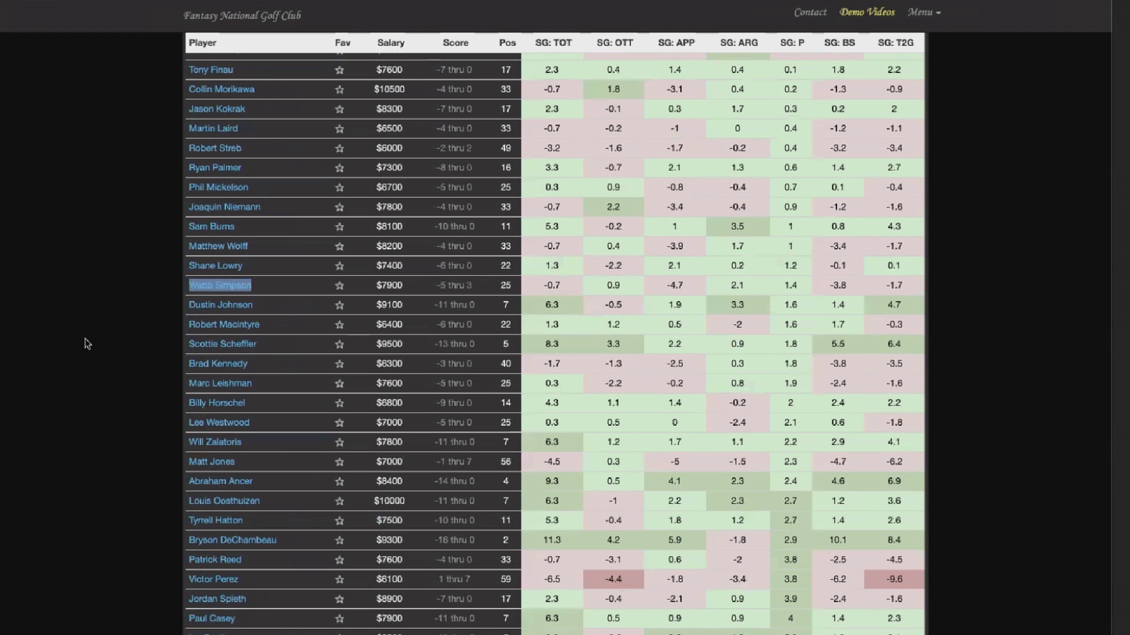
{"action": "scroll", "coordinate": [86, 340], "scroll_direction": "down", "scroll_amount": 1}
{"action": "scroll", "coordinate": [84, 344], "scroll_direction": "down", "scroll_amount": 2}
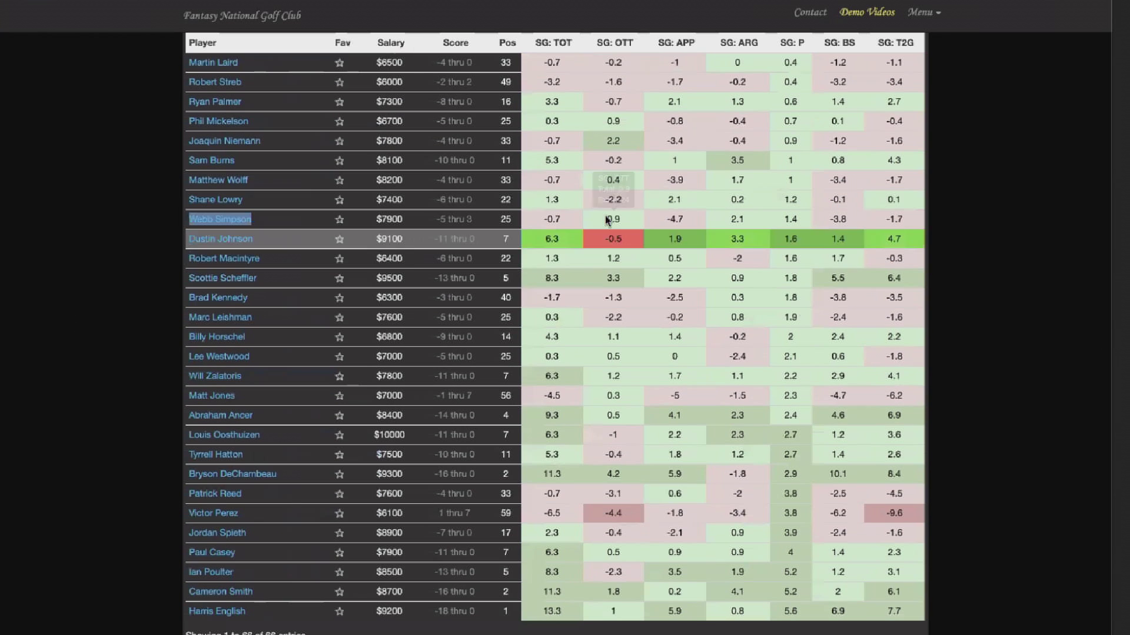
{"action": "mouse_move", "coordinate": [676, 493]}
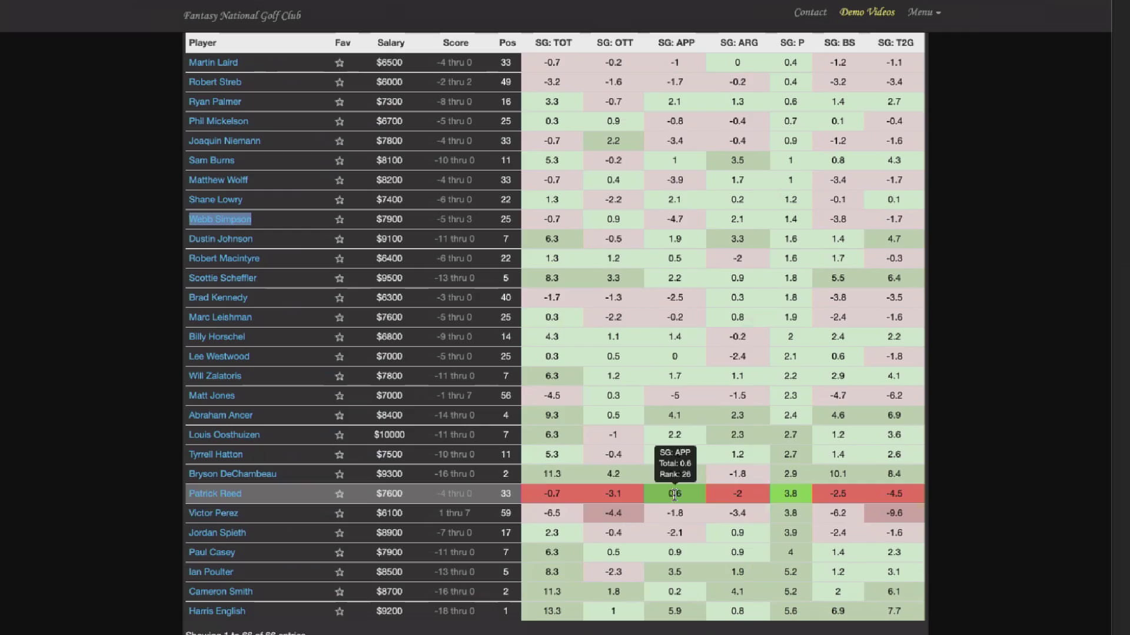
{"action": "scroll", "coordinate": [675, 239], "scroll_direction": "up", "scroll_amount": 15}
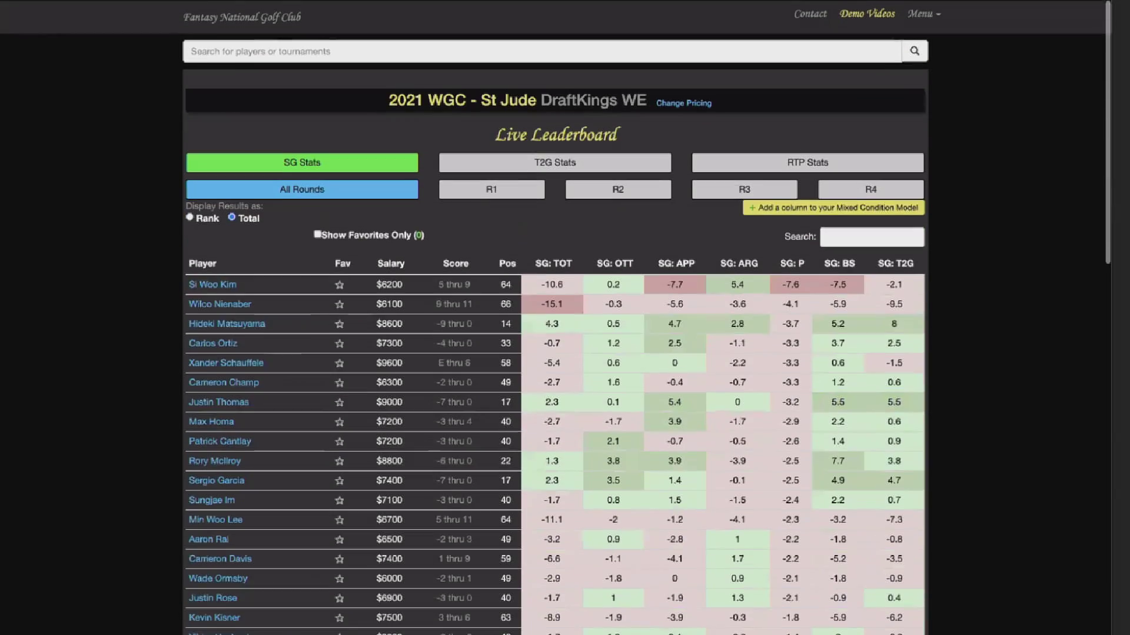